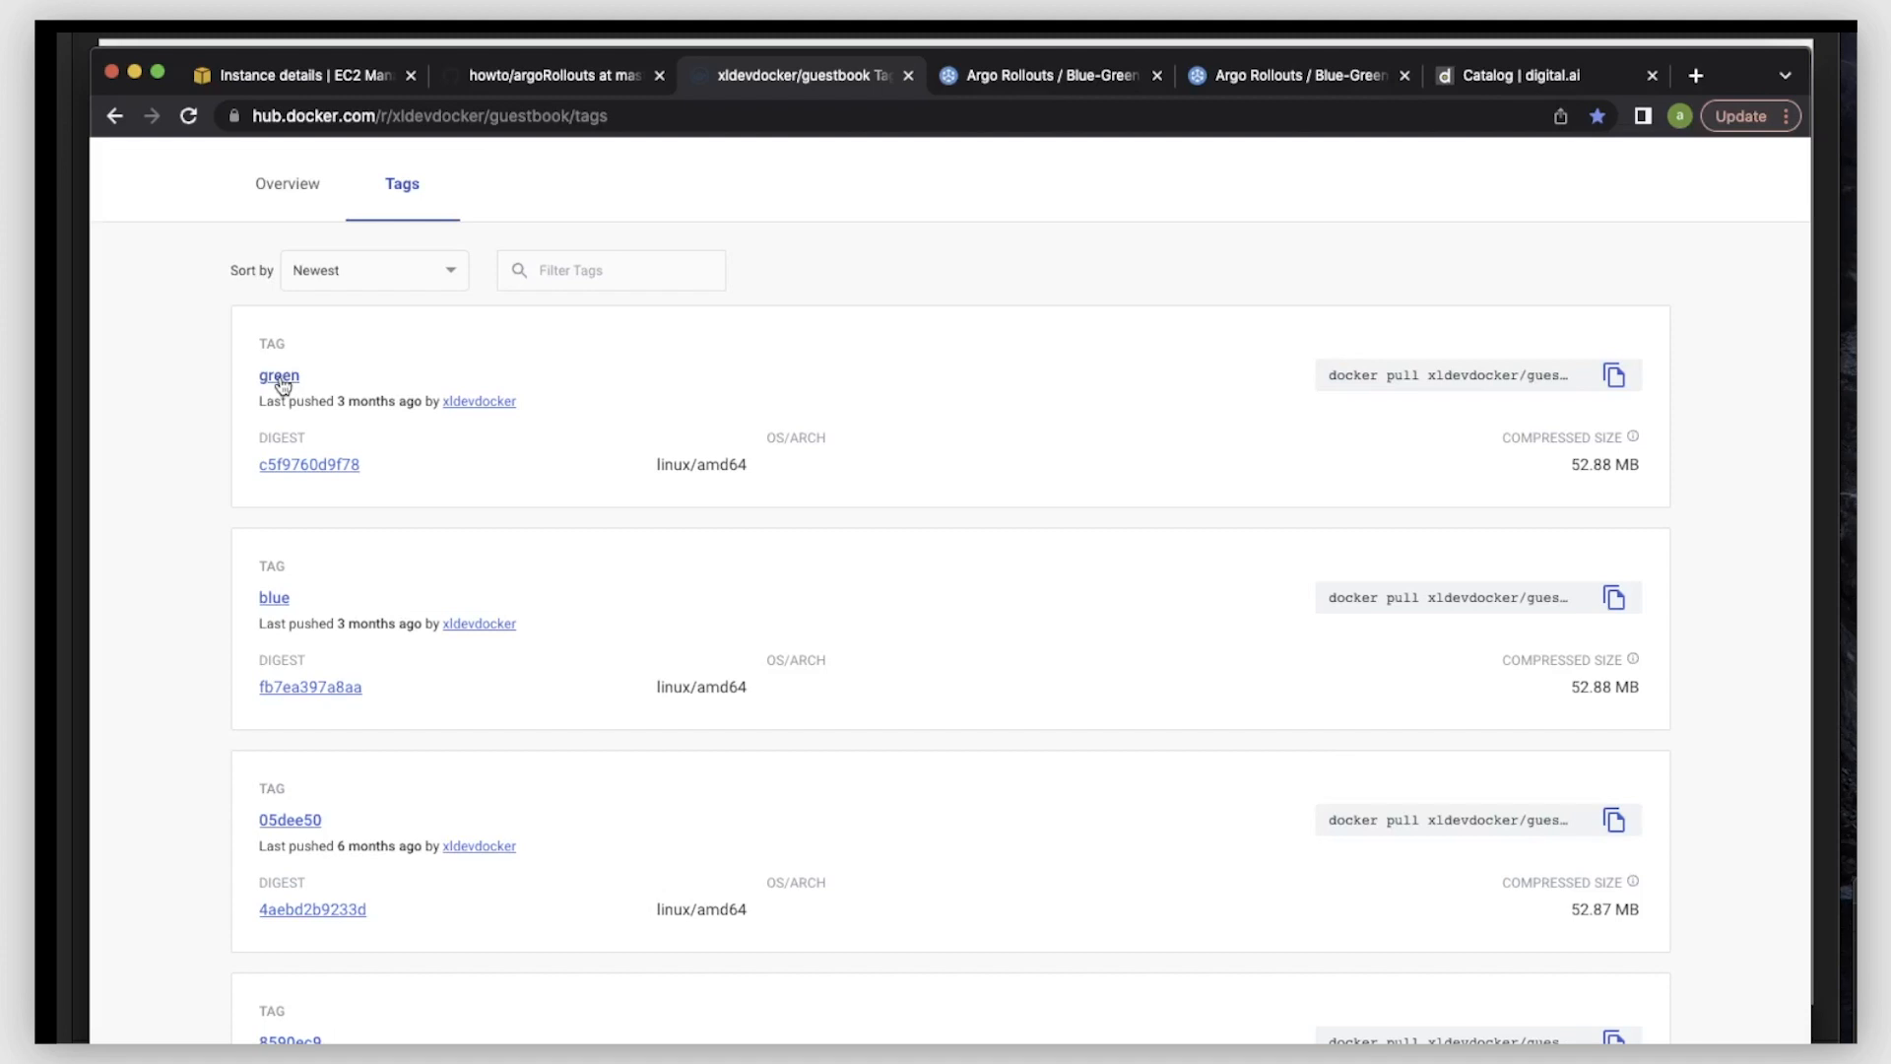
- Examine the green and blue tags of the xldevdocker/guestbook image on Docker Hub
drag(316, 375, 260, 373)
drag(293, 596, 249, 597)
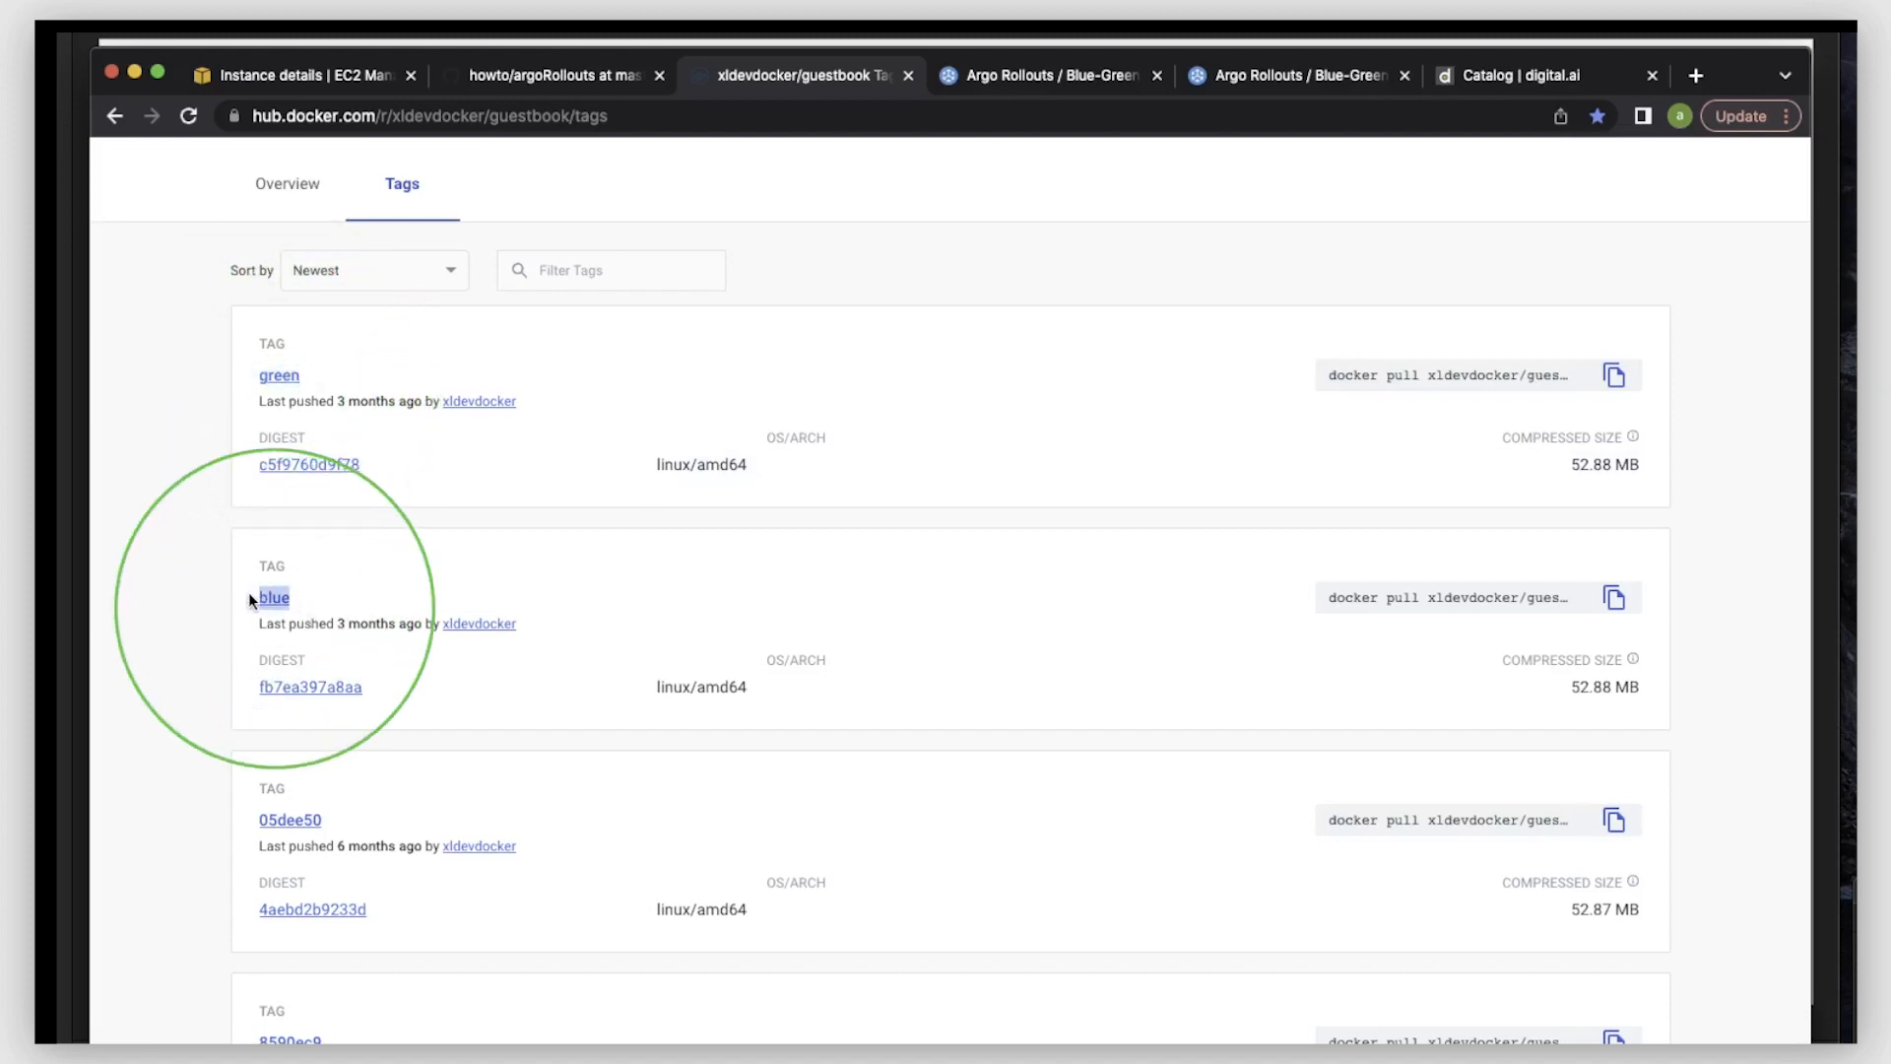
click(436, 574)
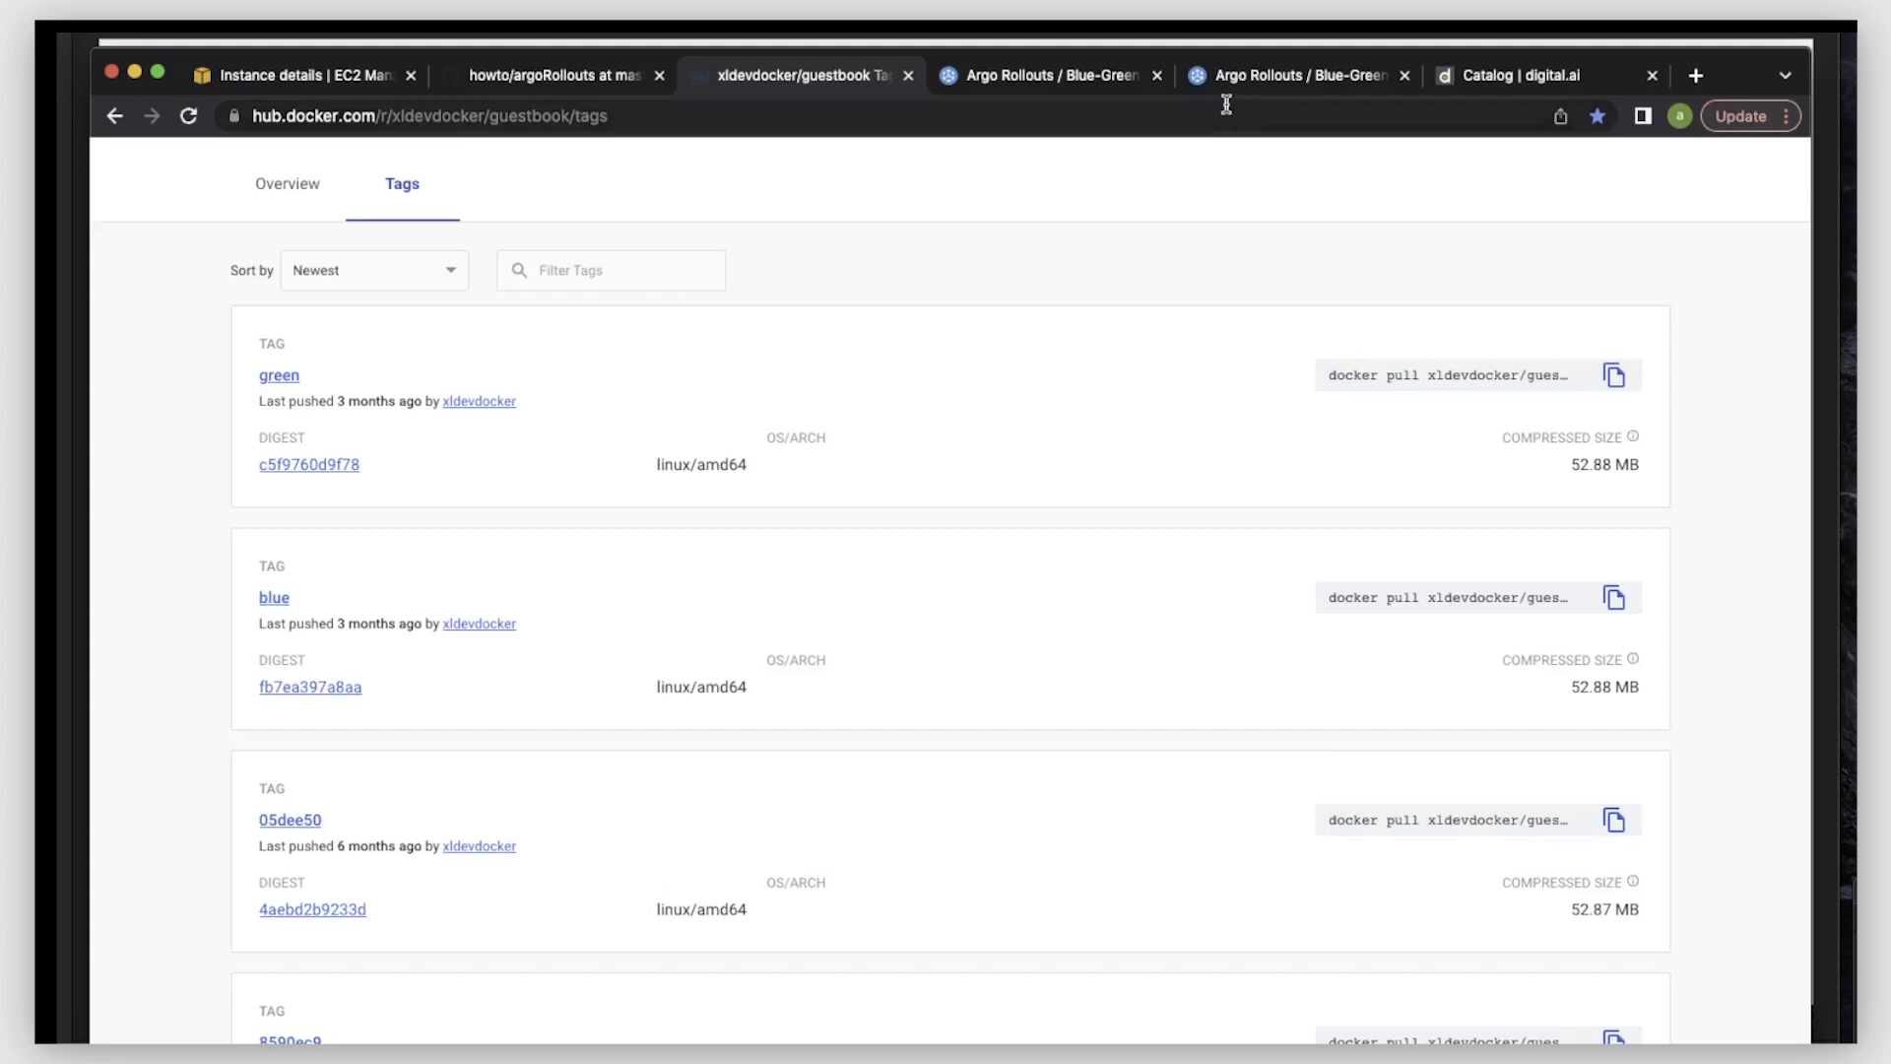
- Switch to the incognito browser window and reload both Guestbook pages to check the deployed versions
drag(1722, 61, 1719, 39)
key(super+grave)
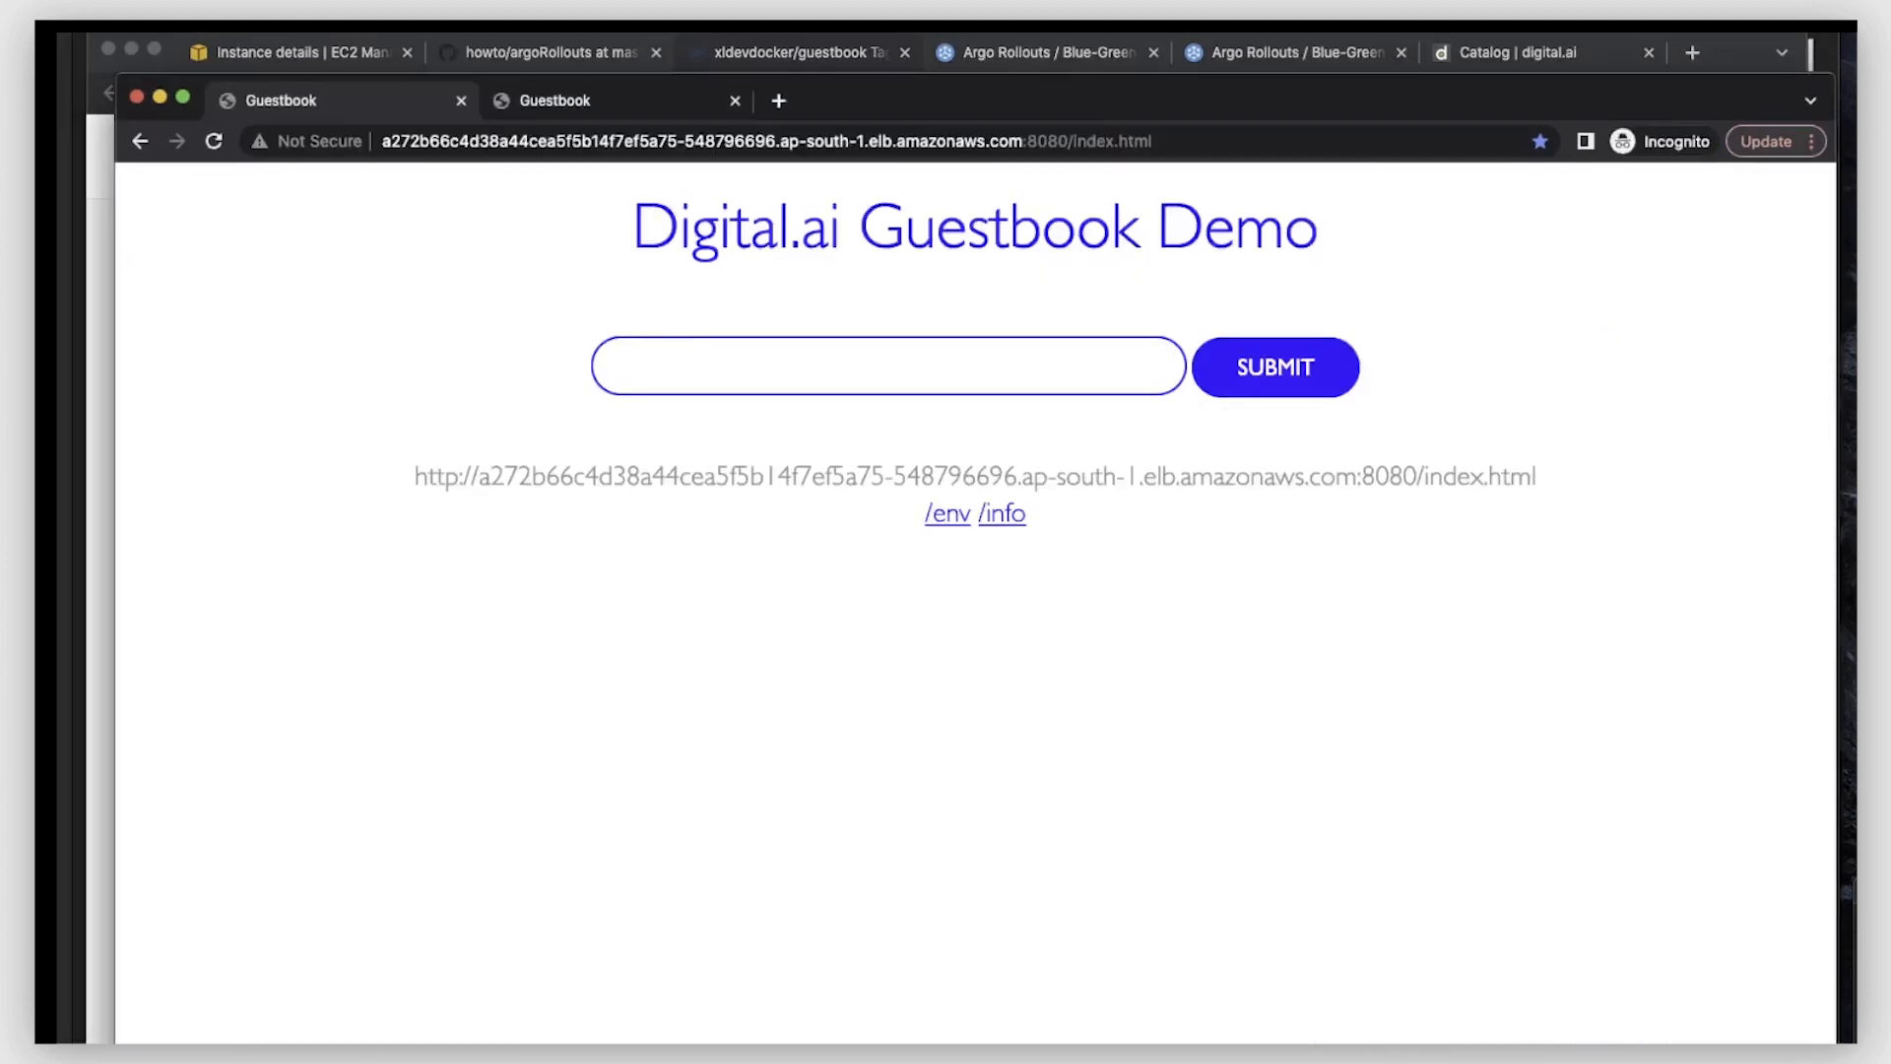
click(444, 139)
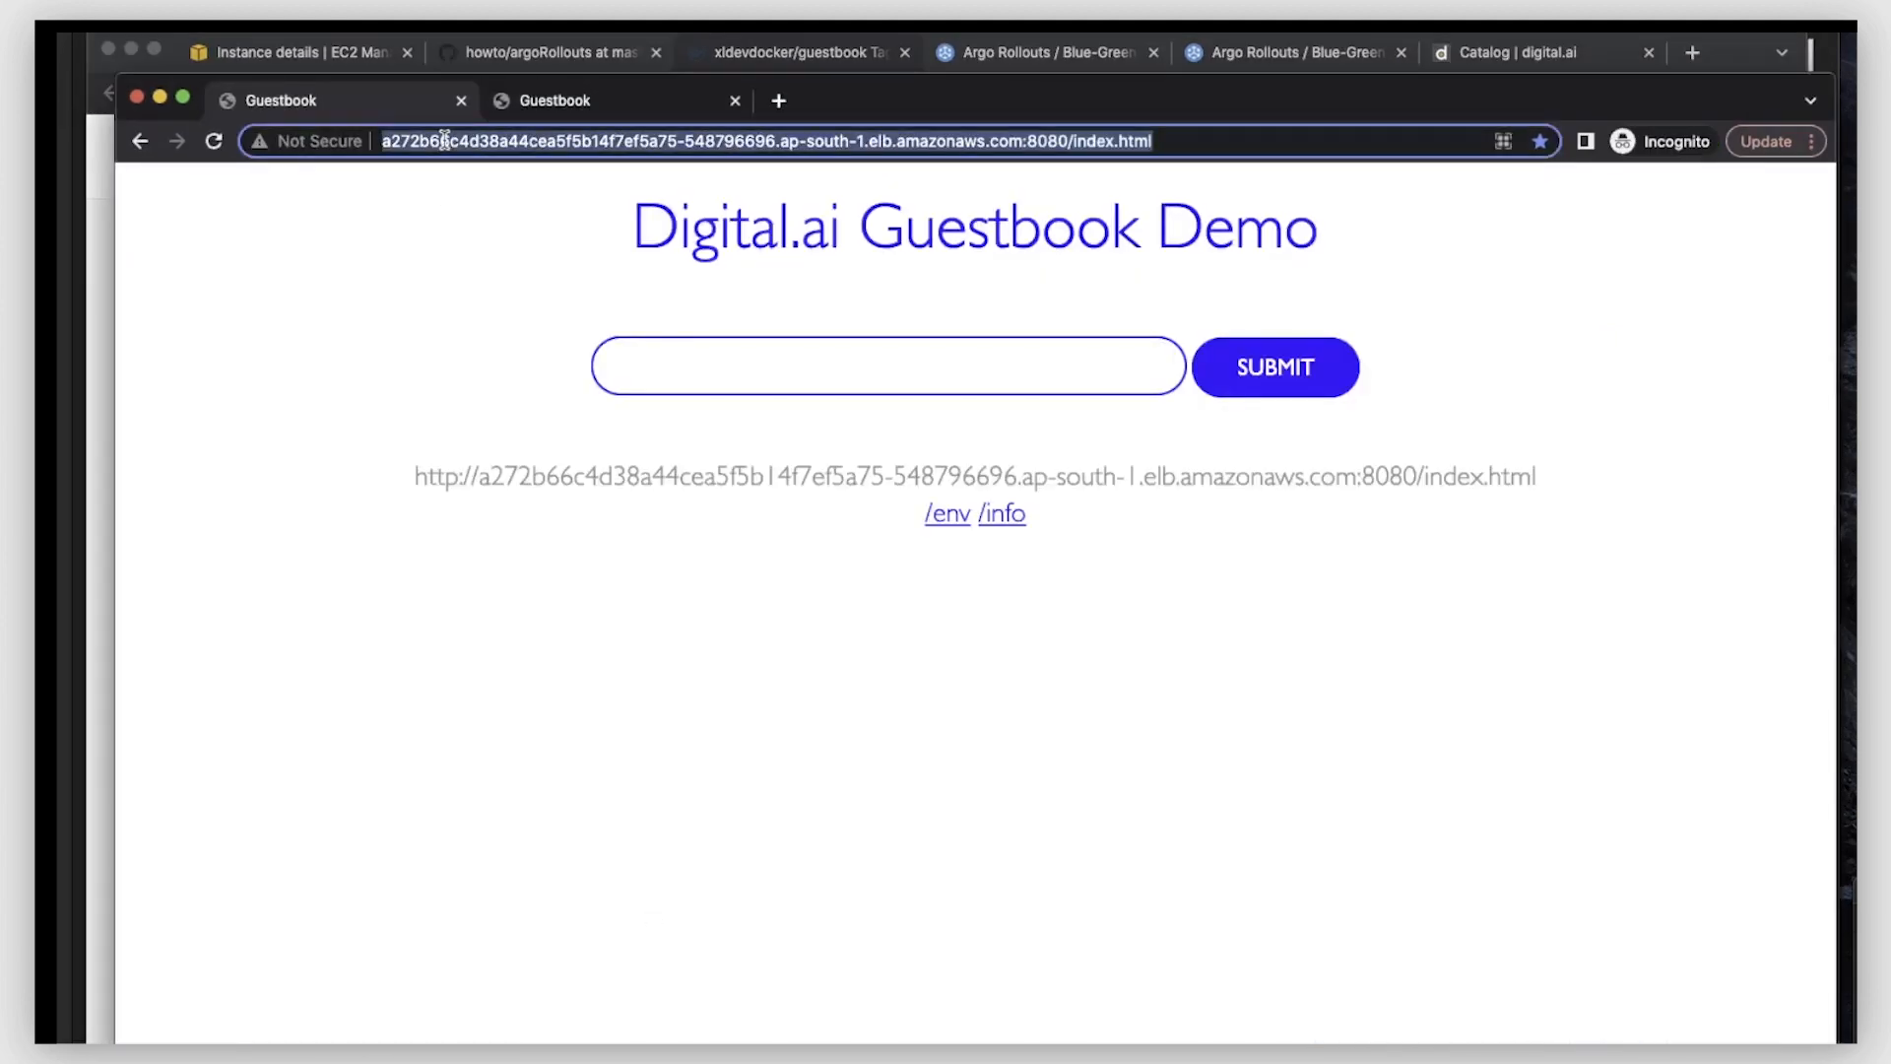
click(213, 142)
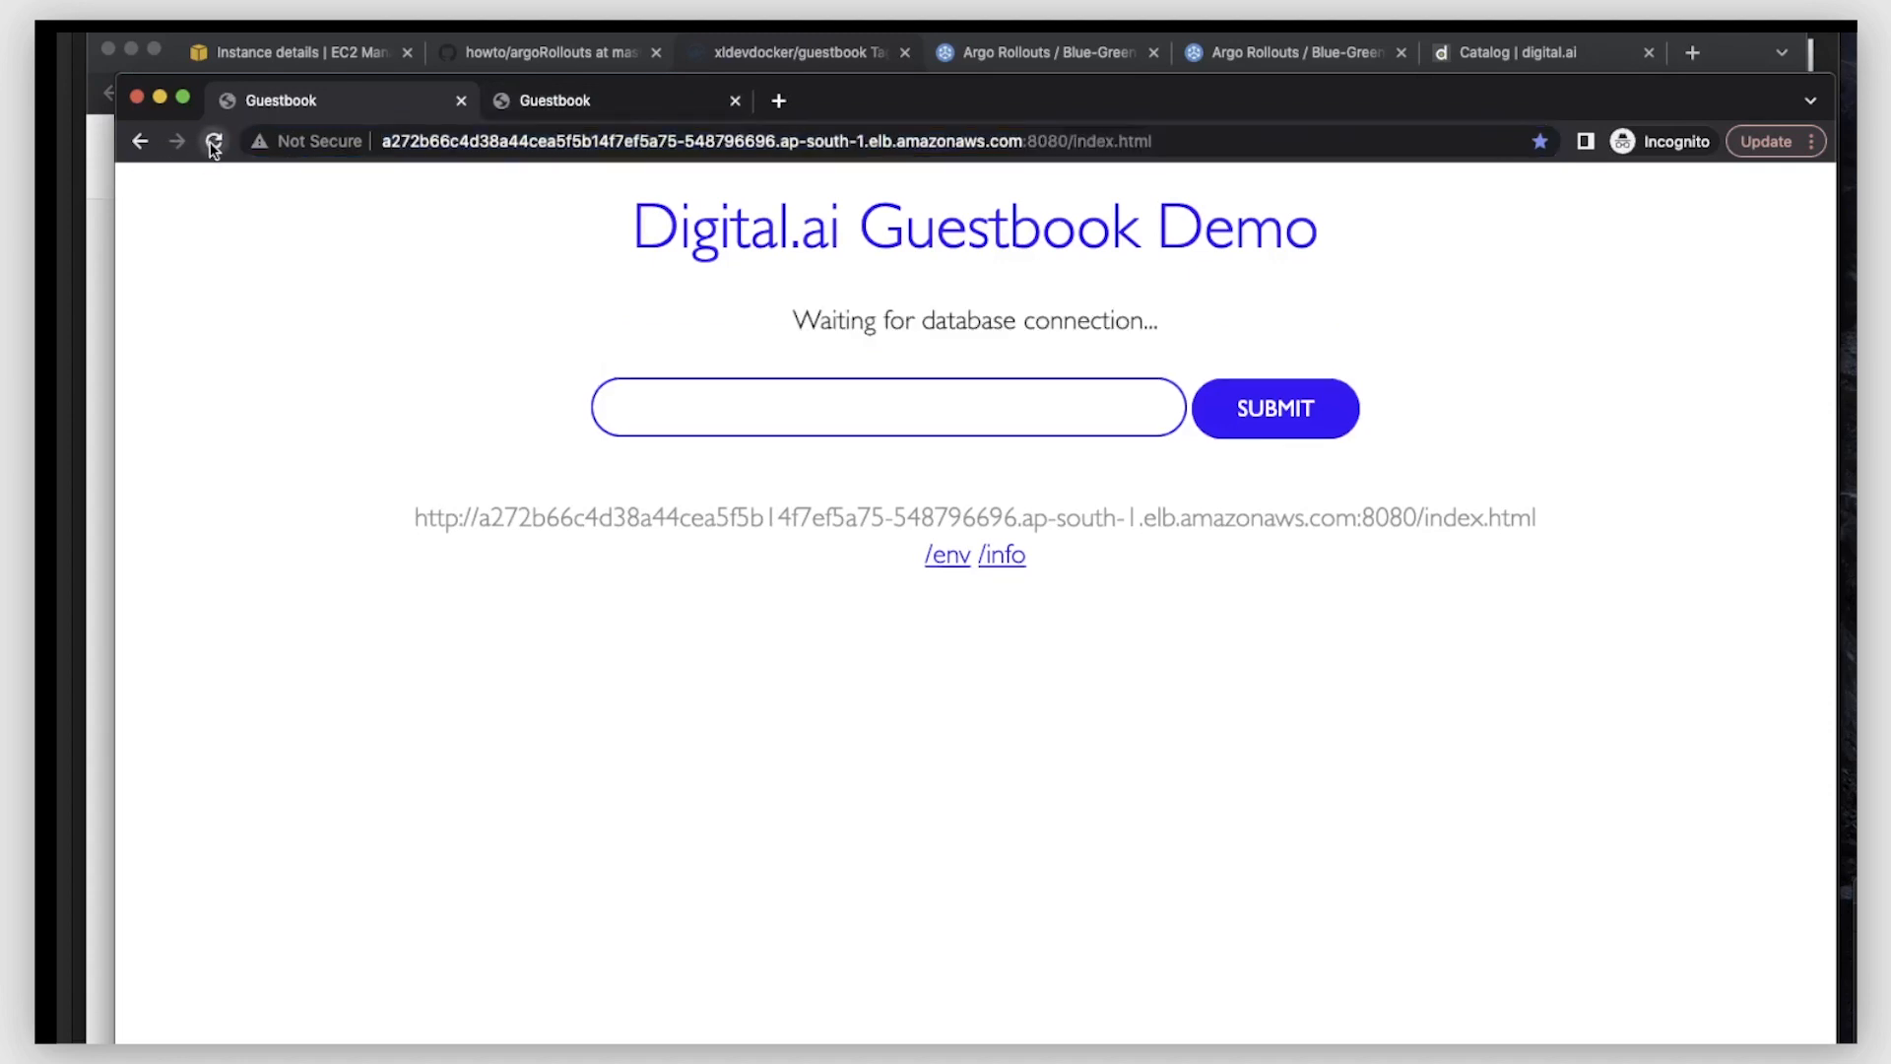
click(547, 112)
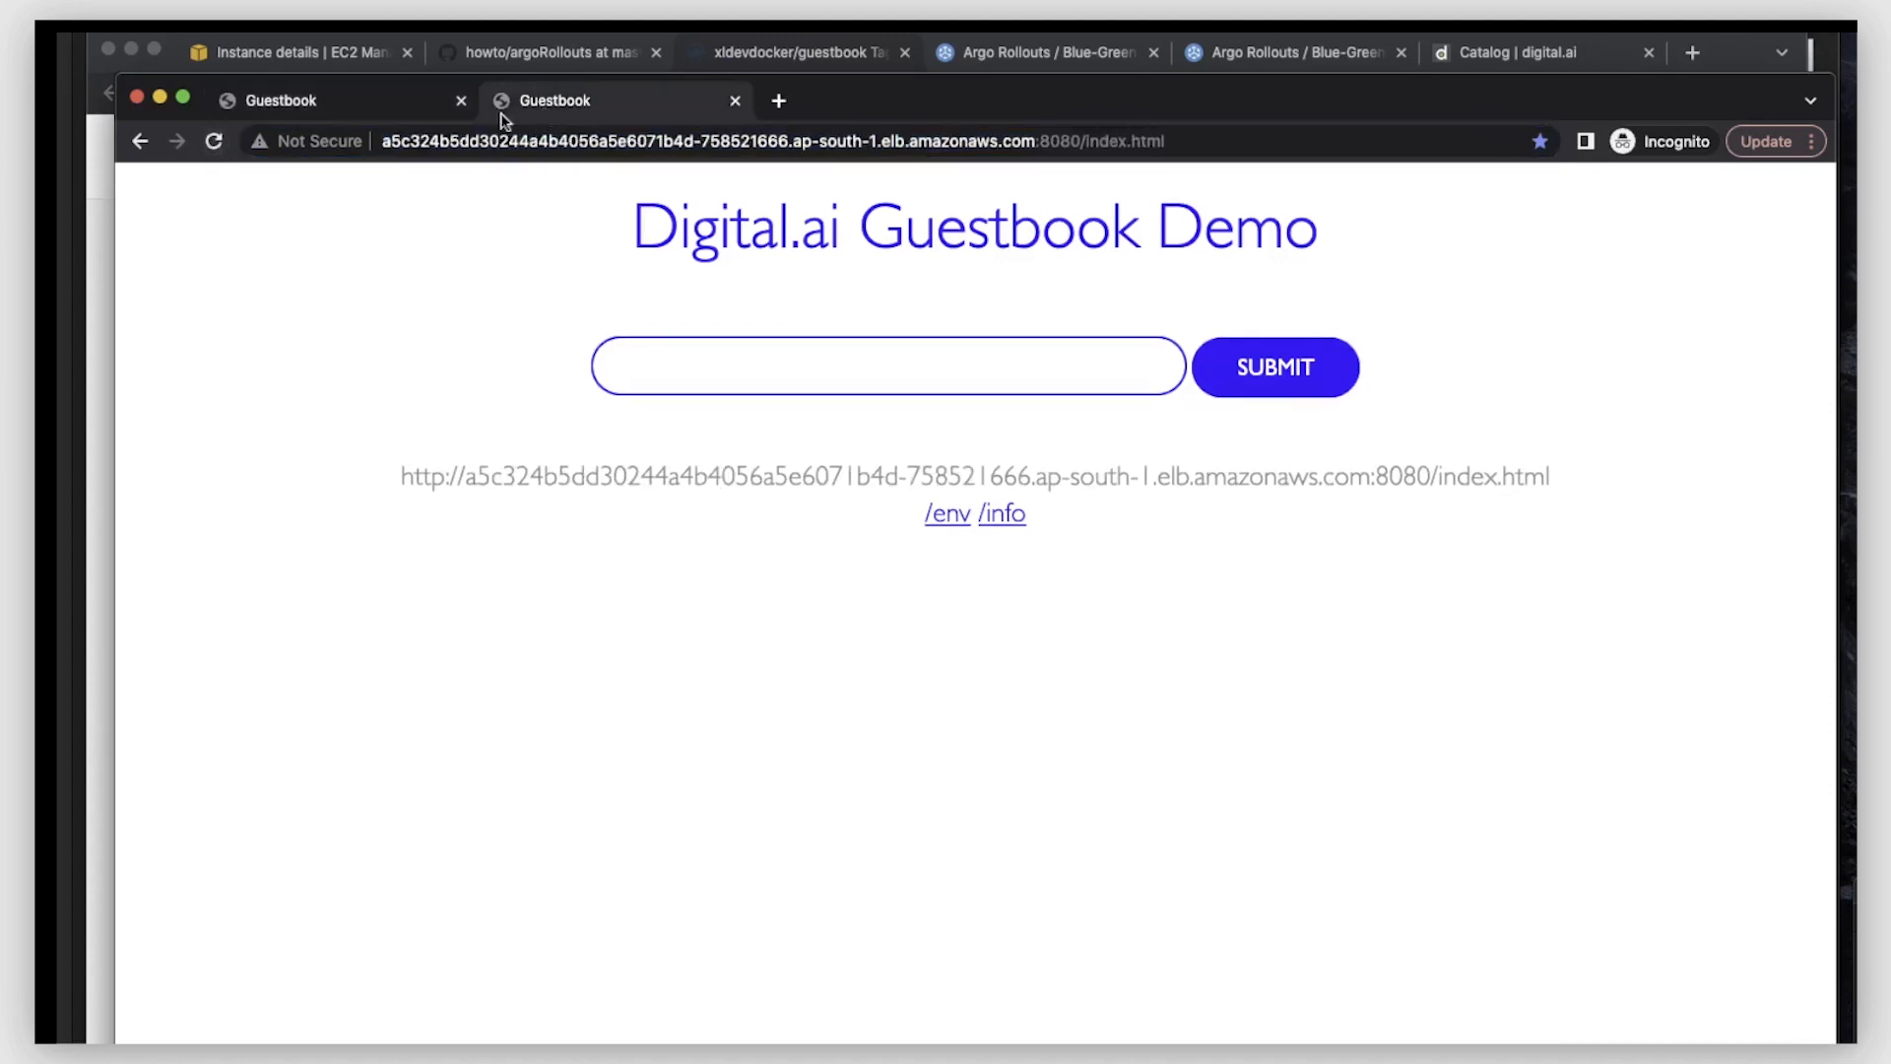
click(213, 144)
- Return to the main browser window, open the argo-rollouts-bluegreen dashboard and refresh it
click(711, 54)
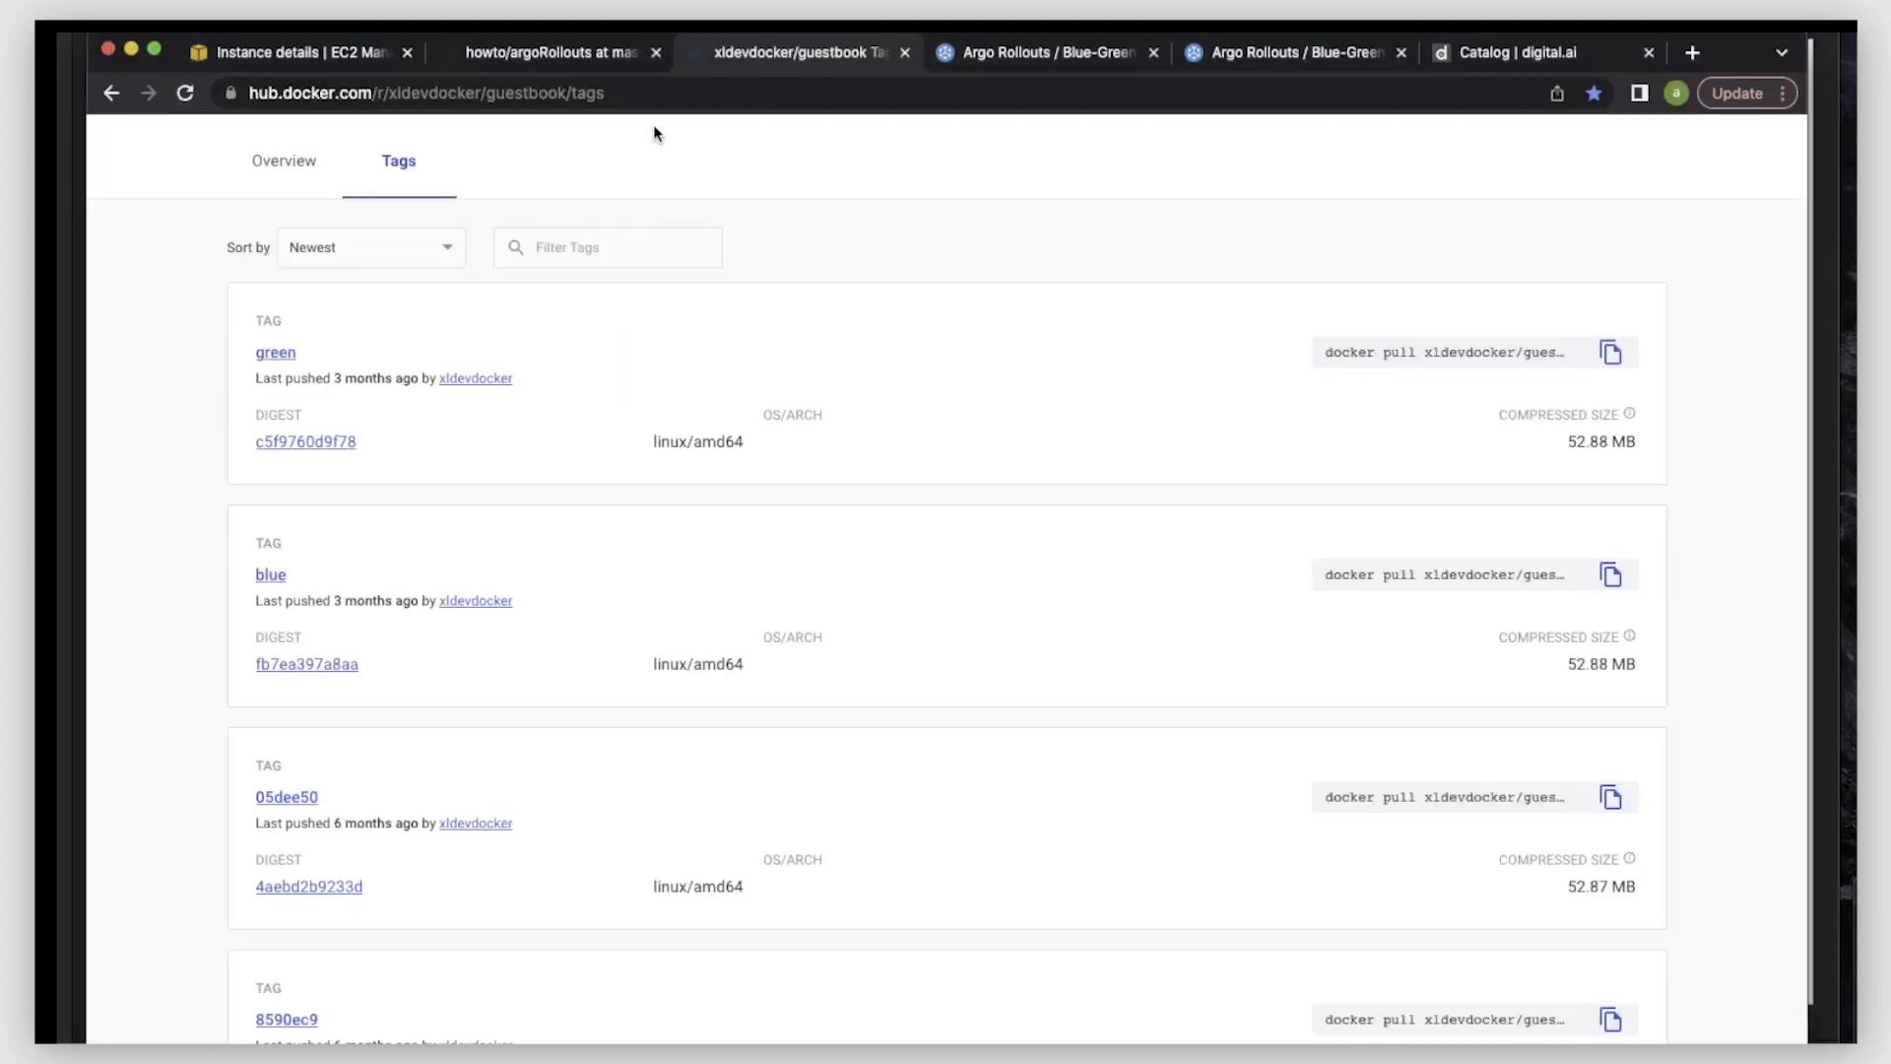
click(1020, 56)
click(1232, 56)
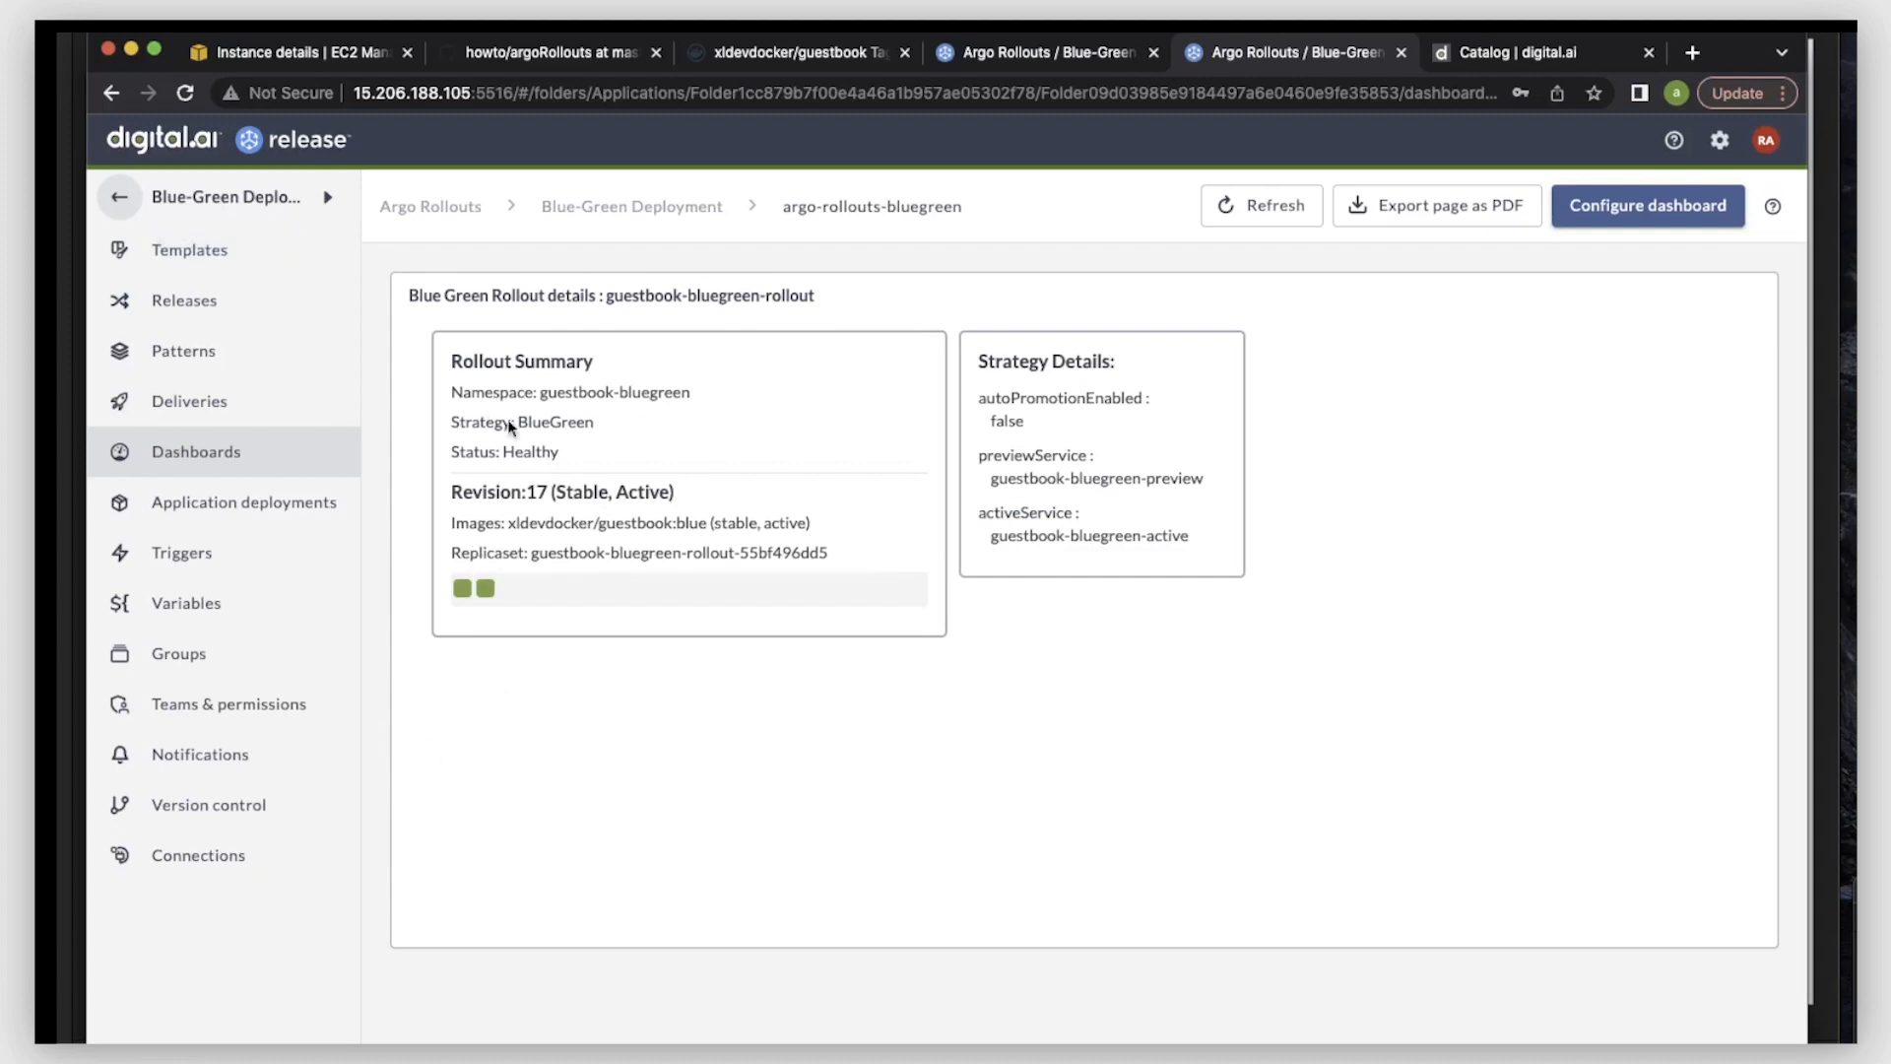
click(1264, 203)
- Examine the rollout summary's namespace, strategy and live image, and inspect the pods of the active replica set
double_click(491, 394)
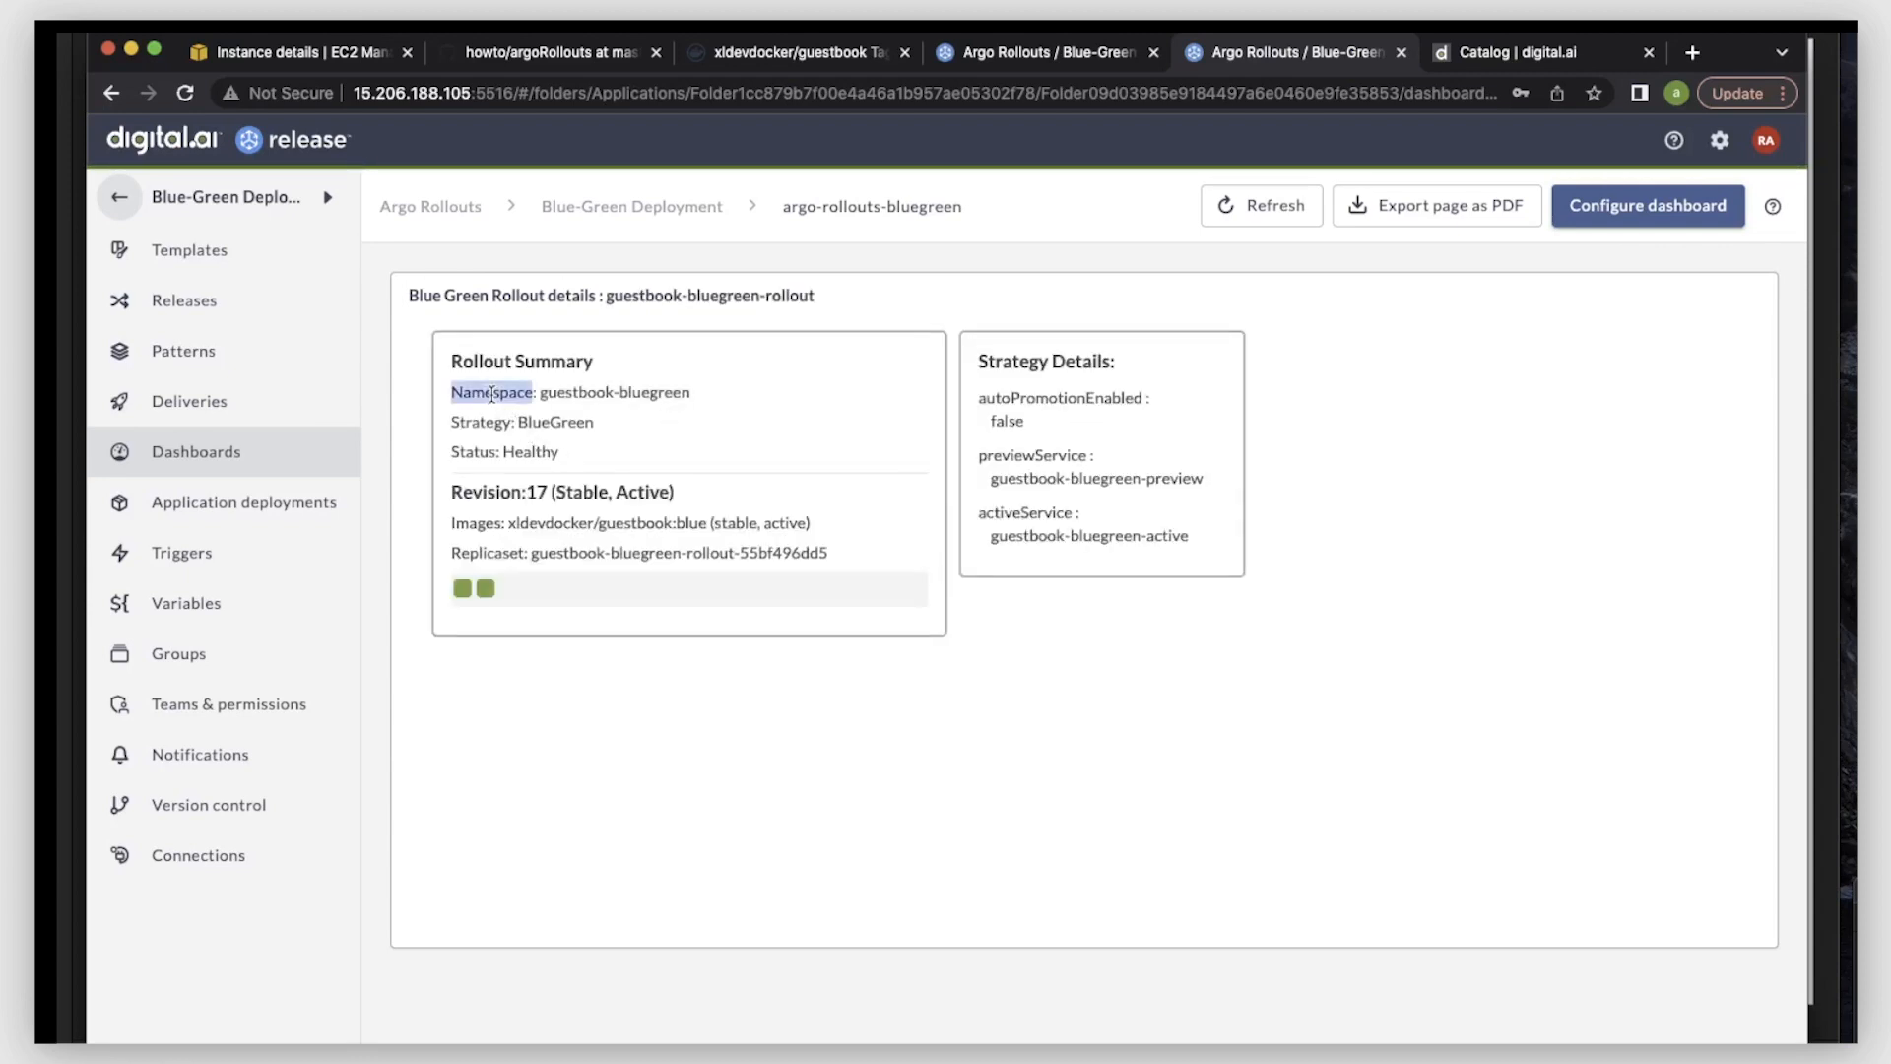
click(552, 427)
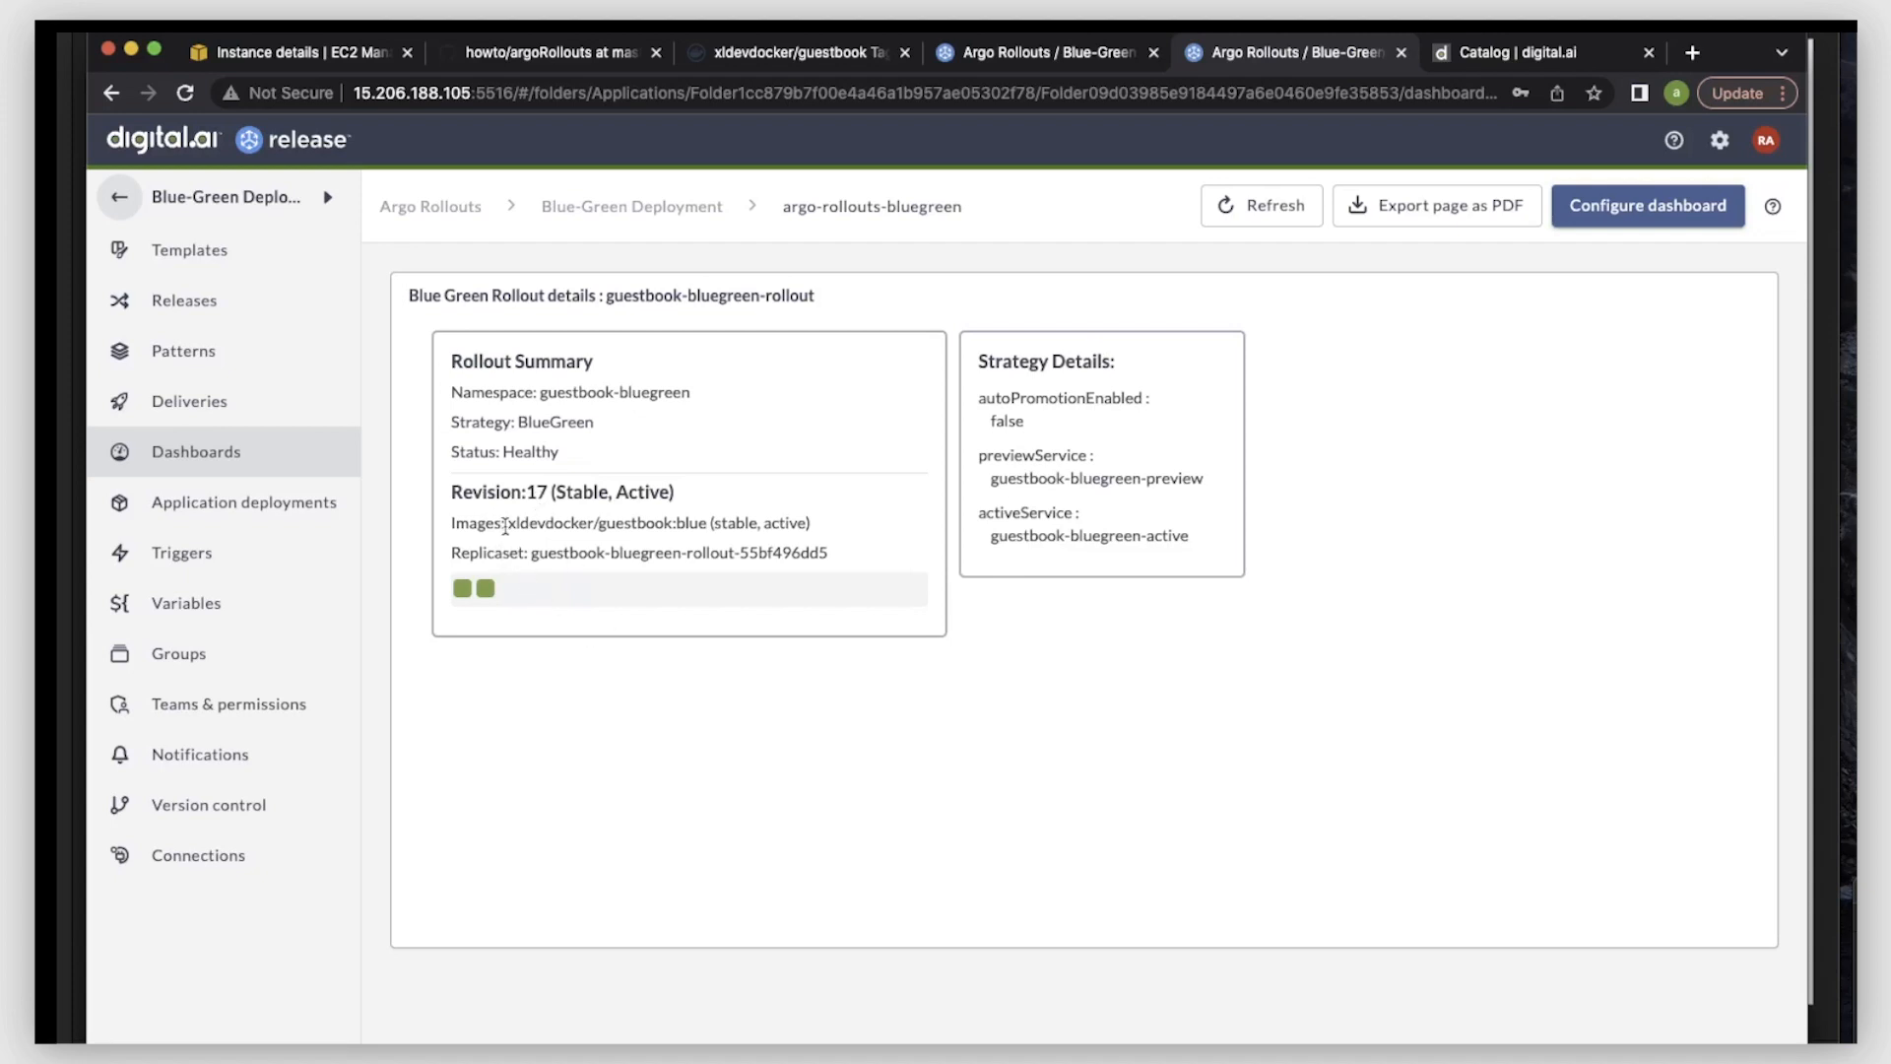
drag(507, 528, 708, 517)
key(super+c)
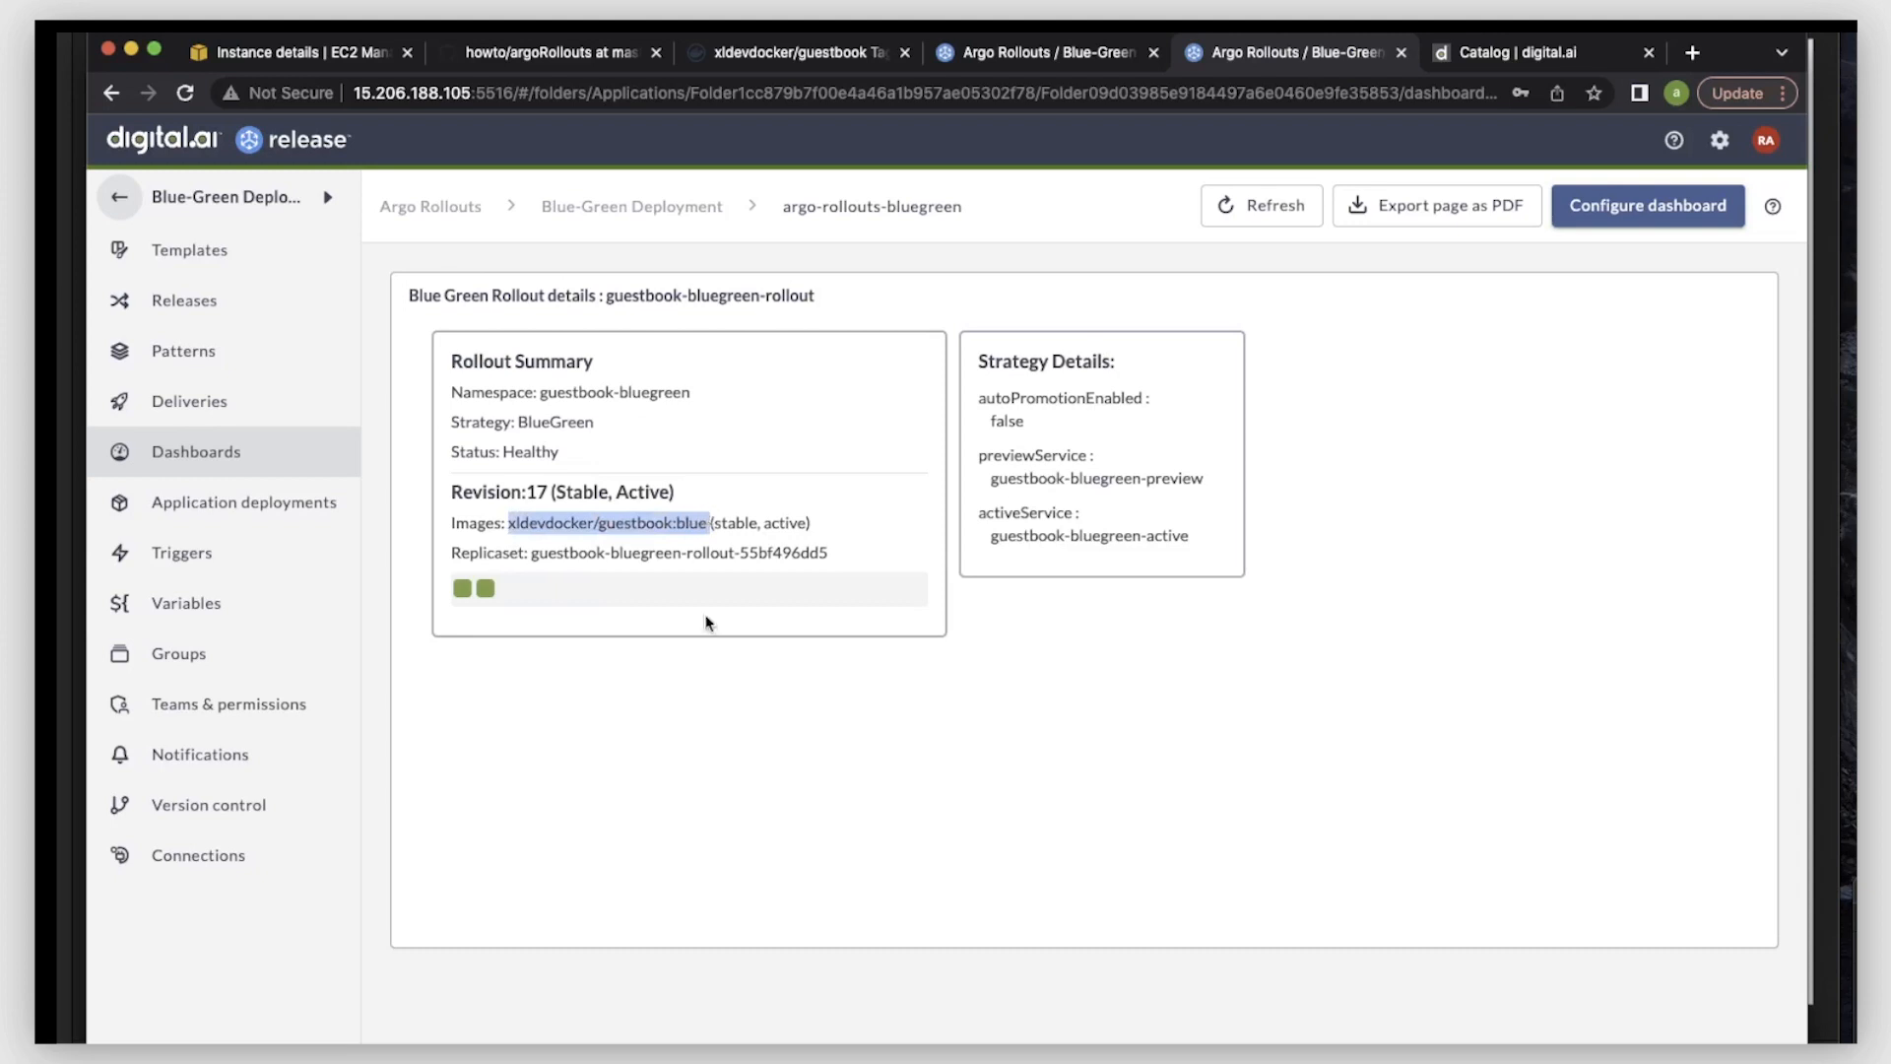
click(694, 692)
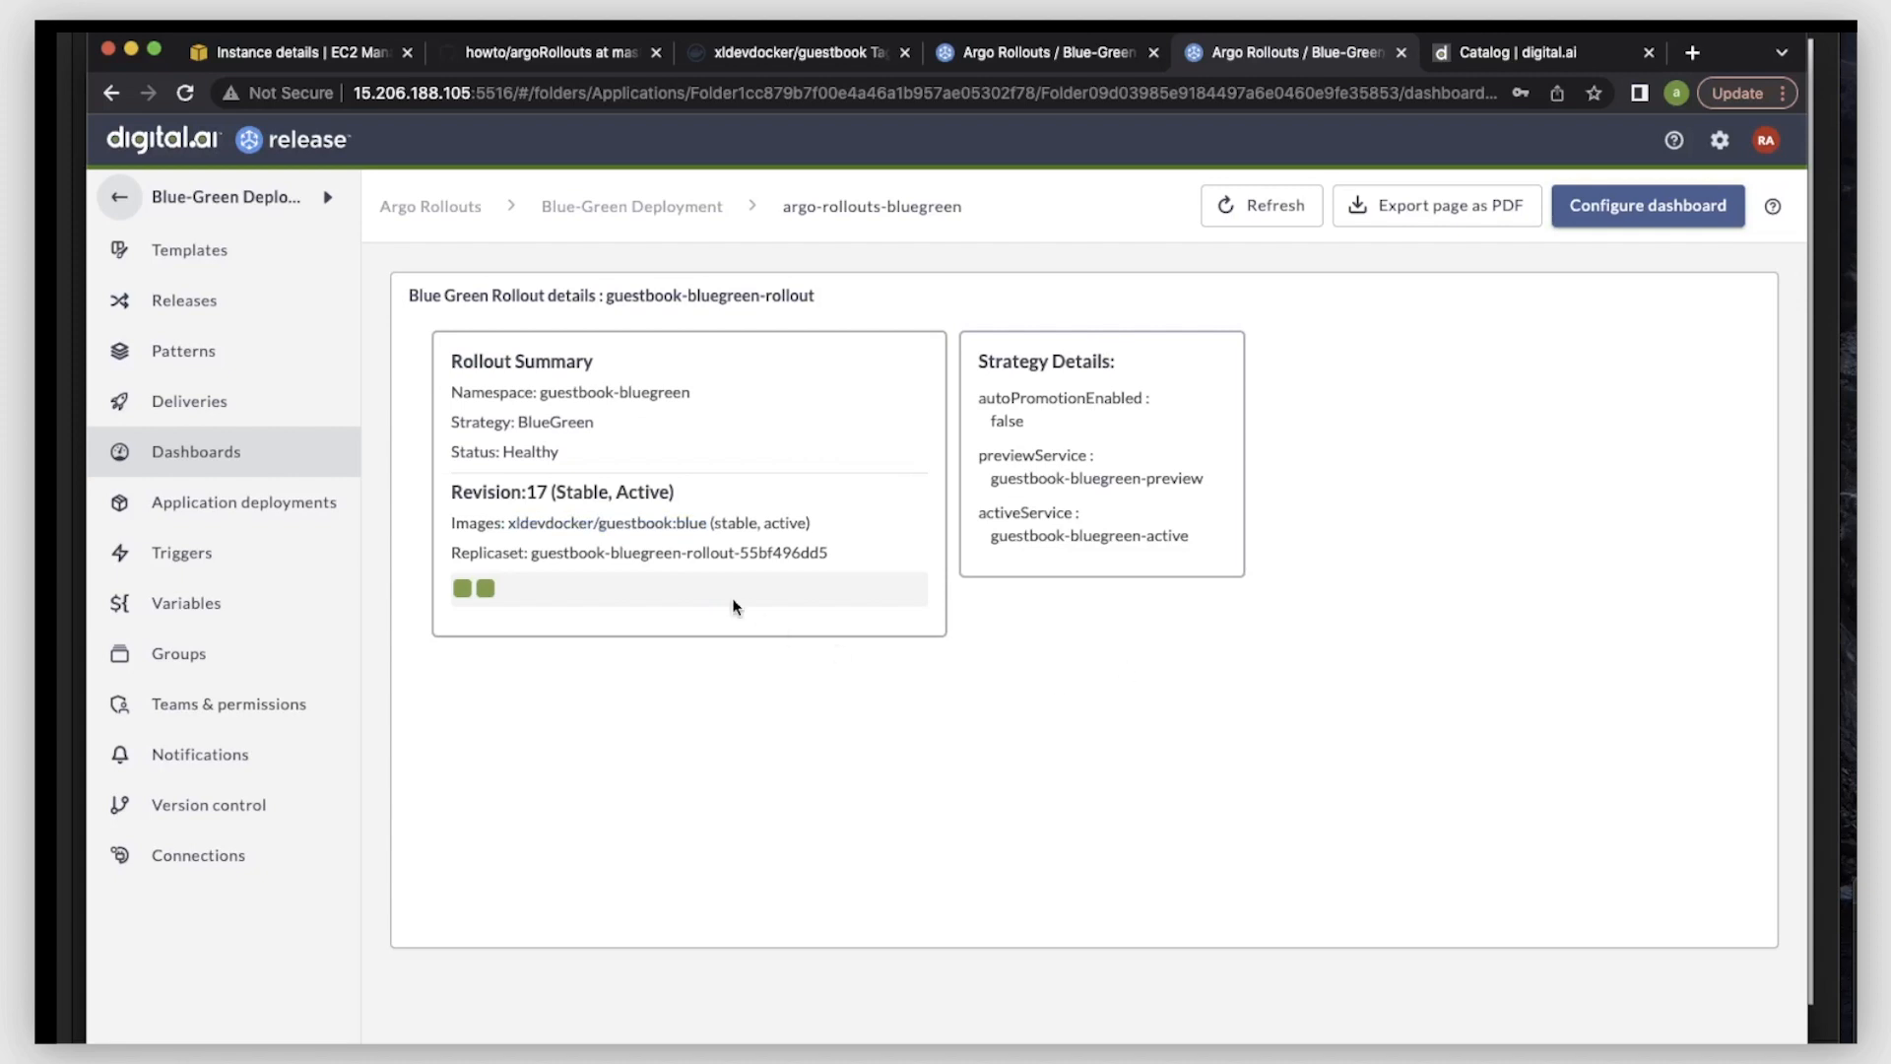
click(463, 593)
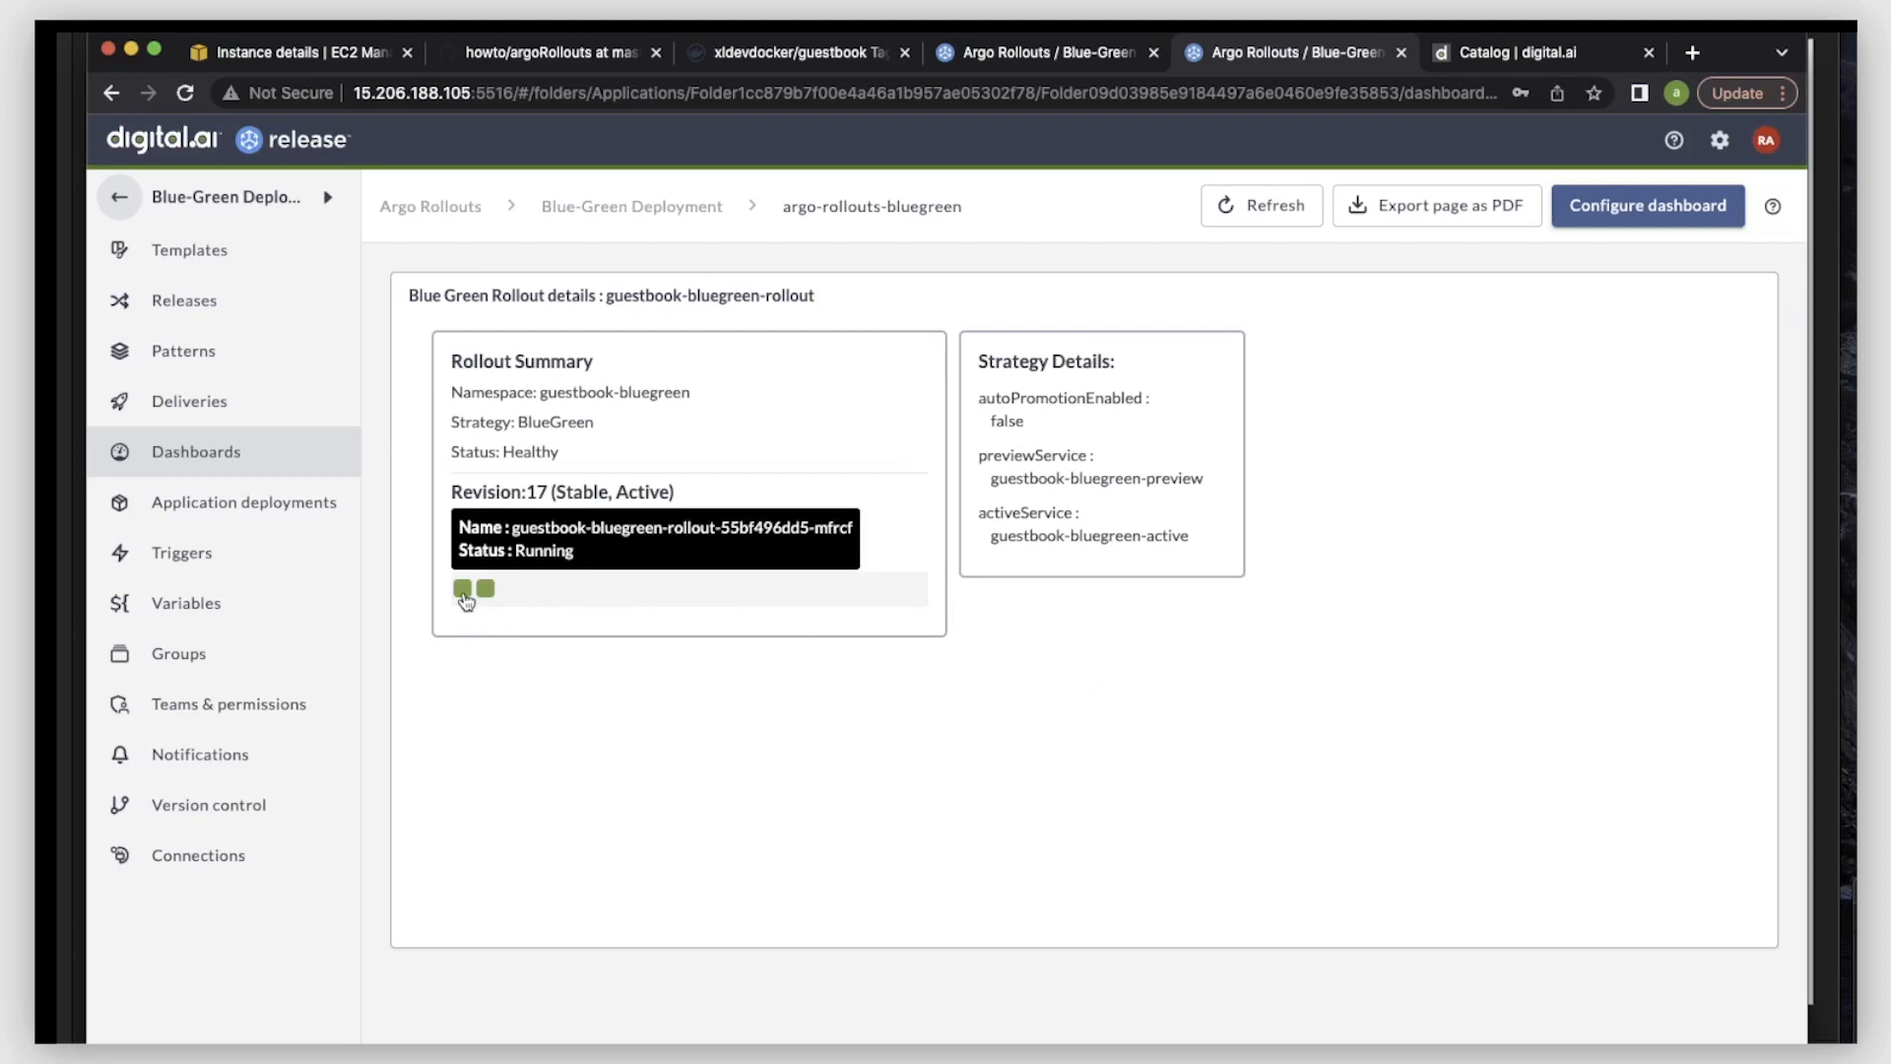
mouse_move(484, 595)
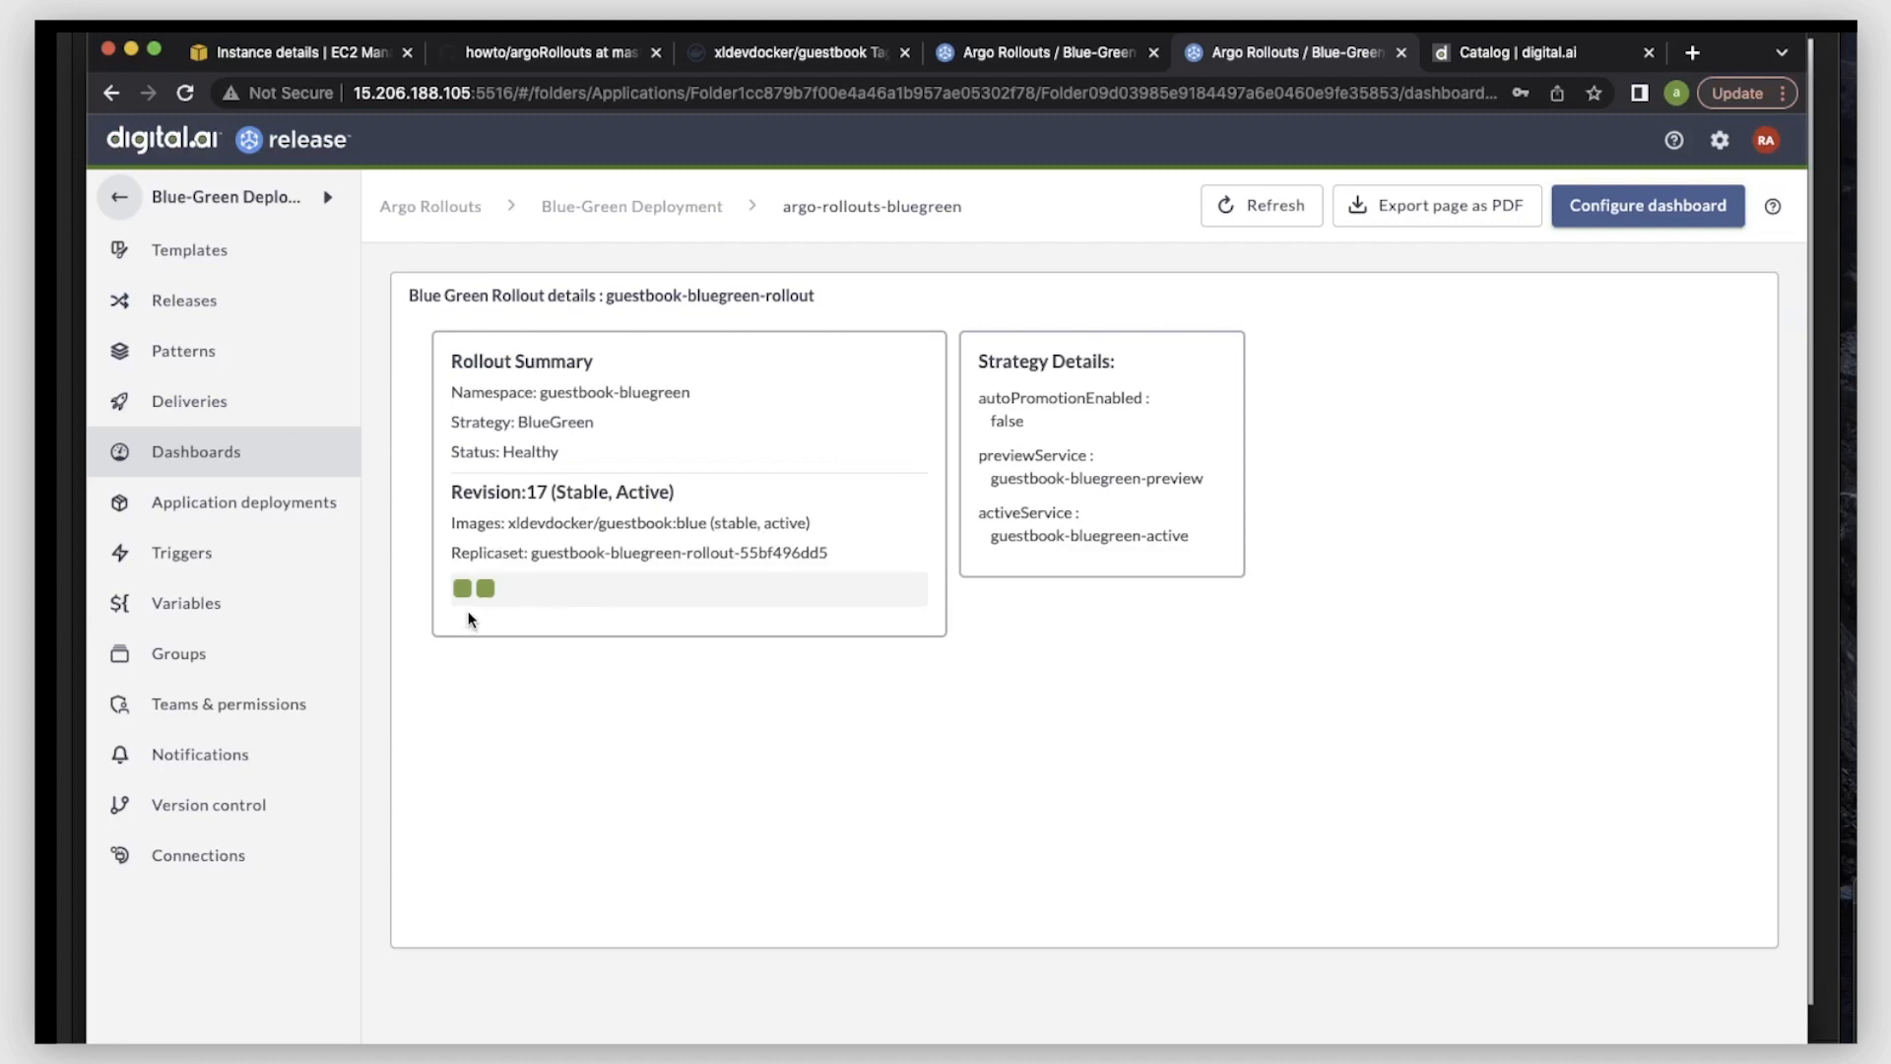
- Begin a new release from the "Argo Rollouts: Blue-Green Deployment" template in the Blue-Green Deployment folder
click(996, 54)
click(118, 197)
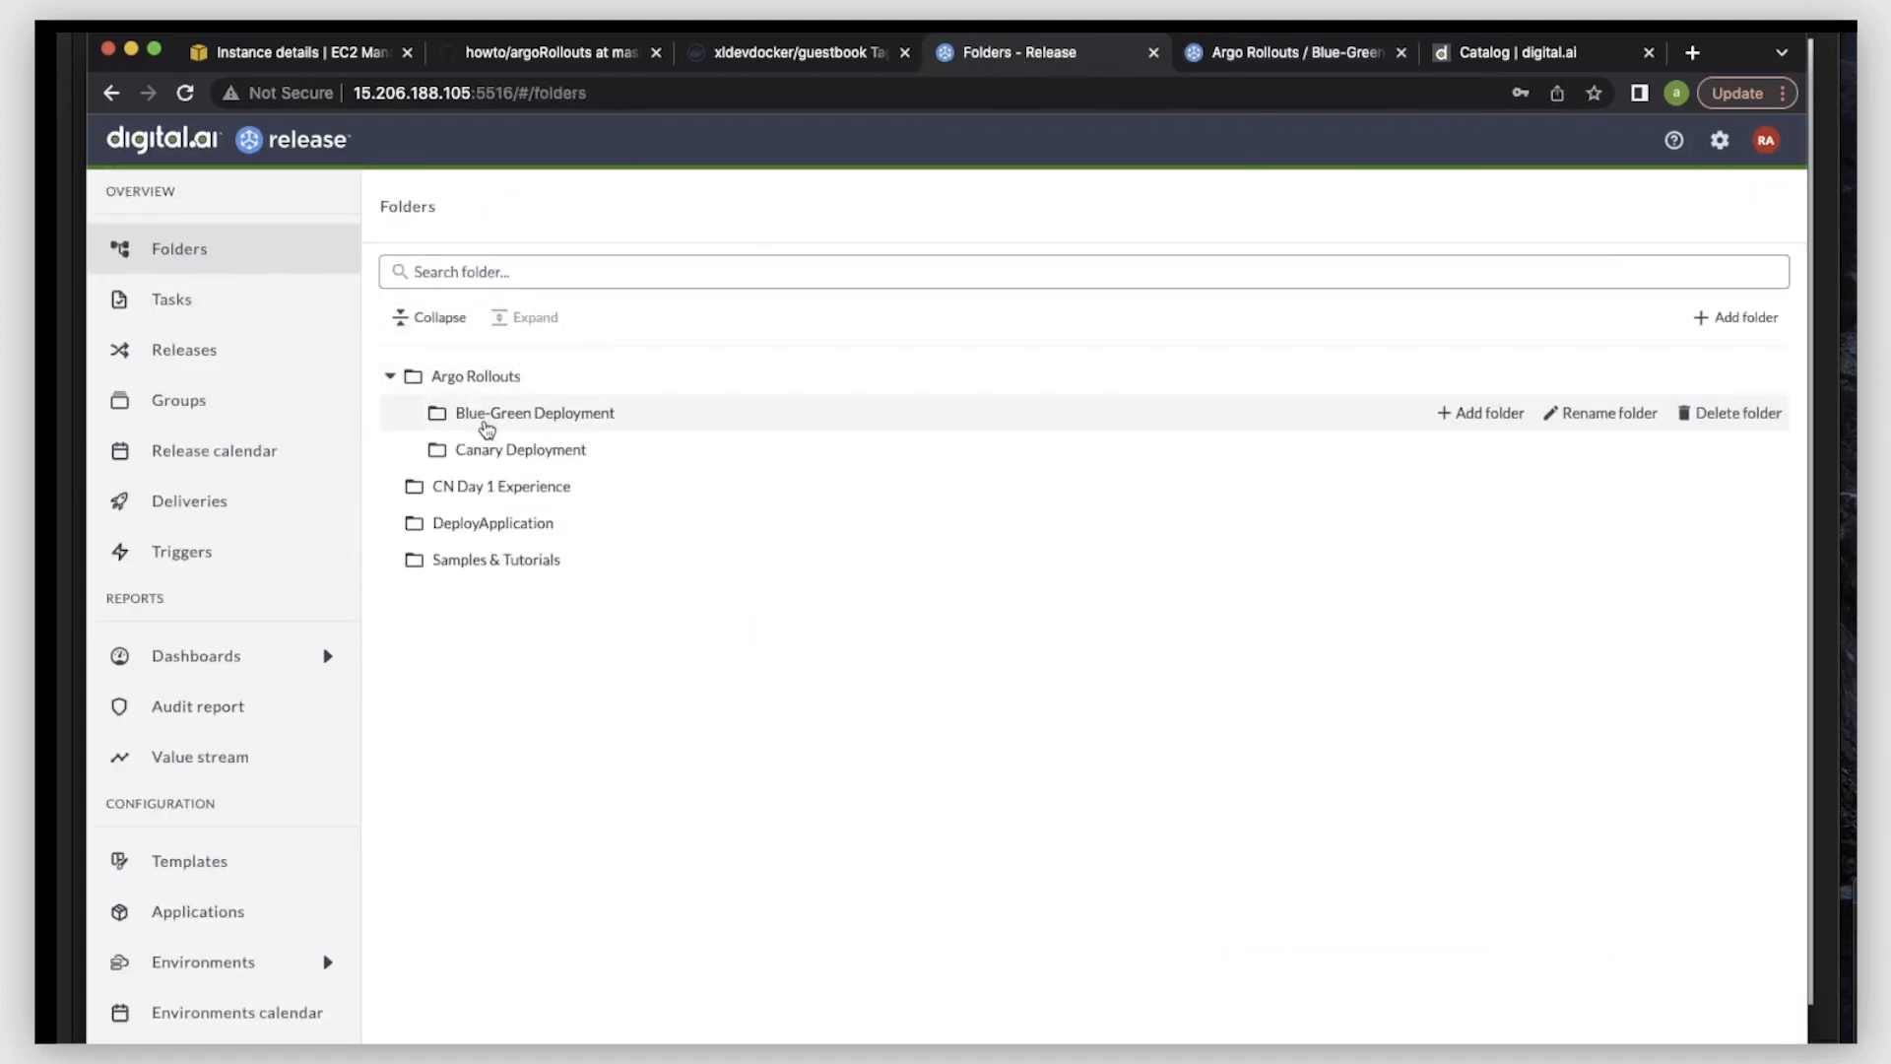
click(487, 427)
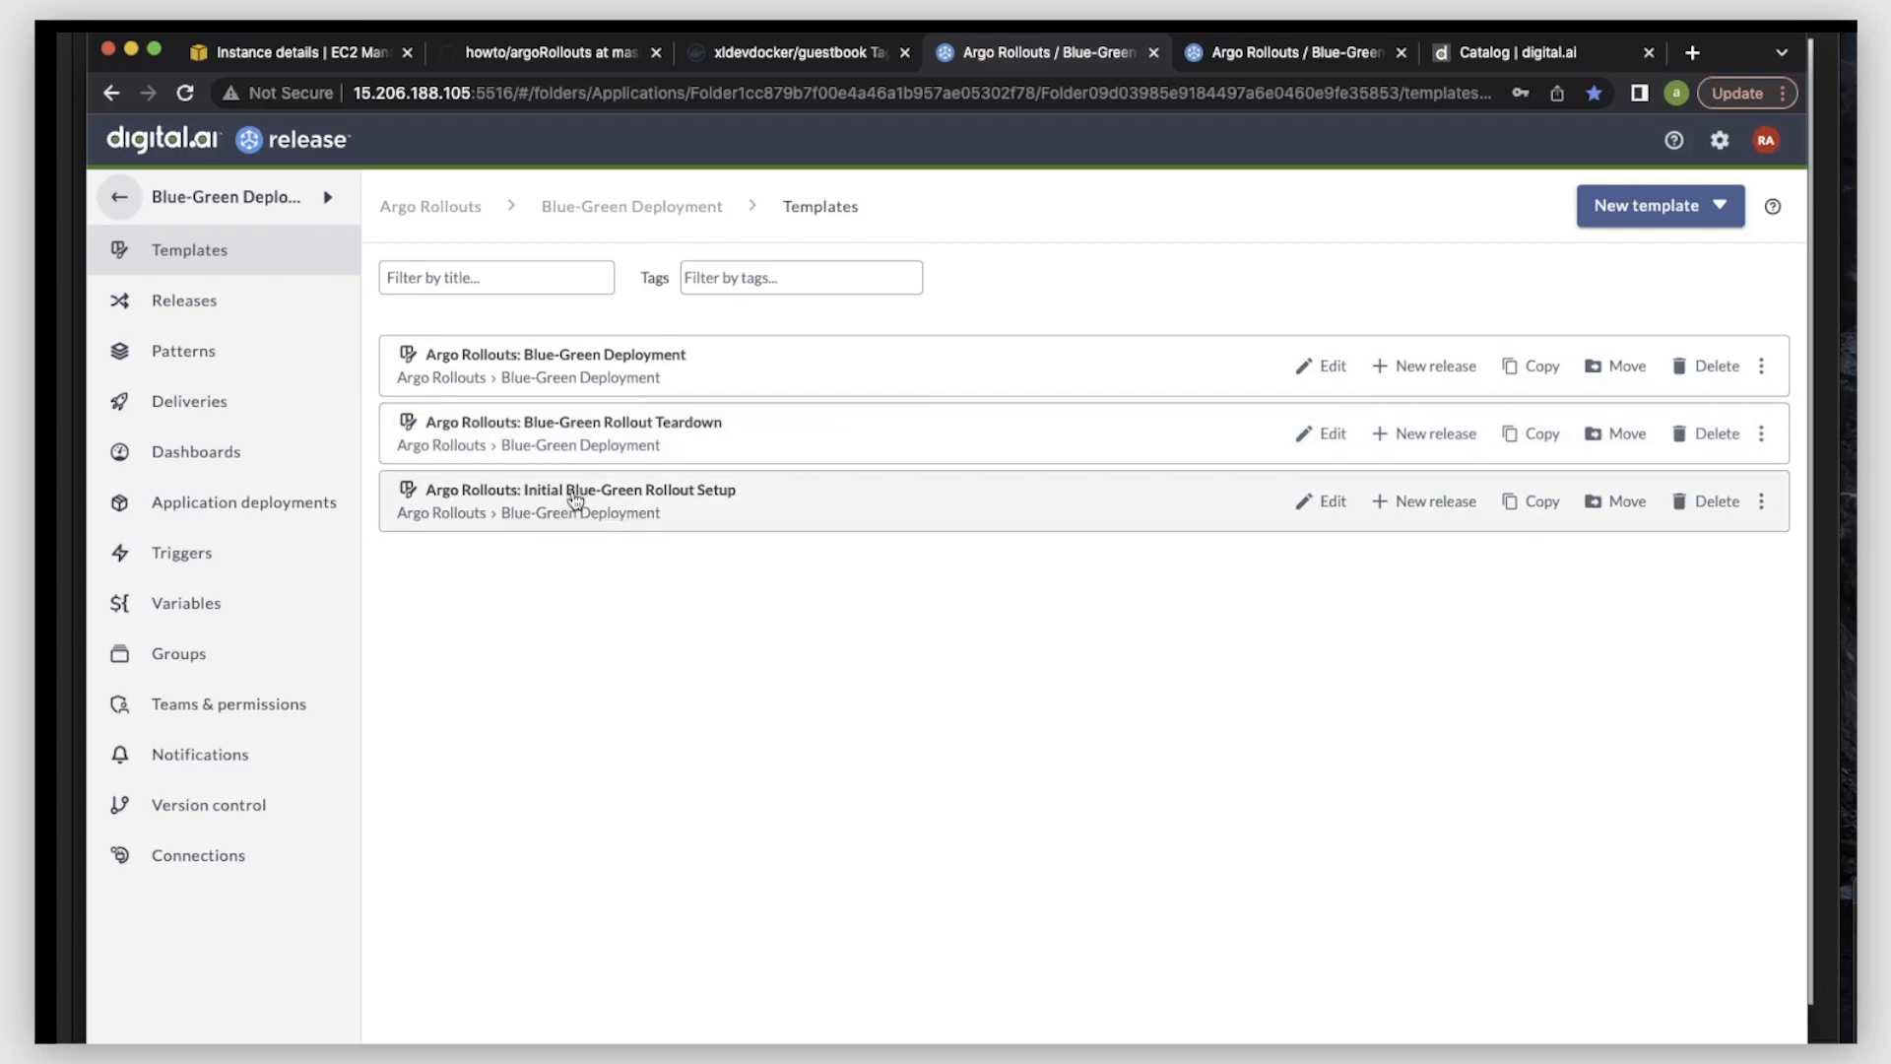
click(673, 357)
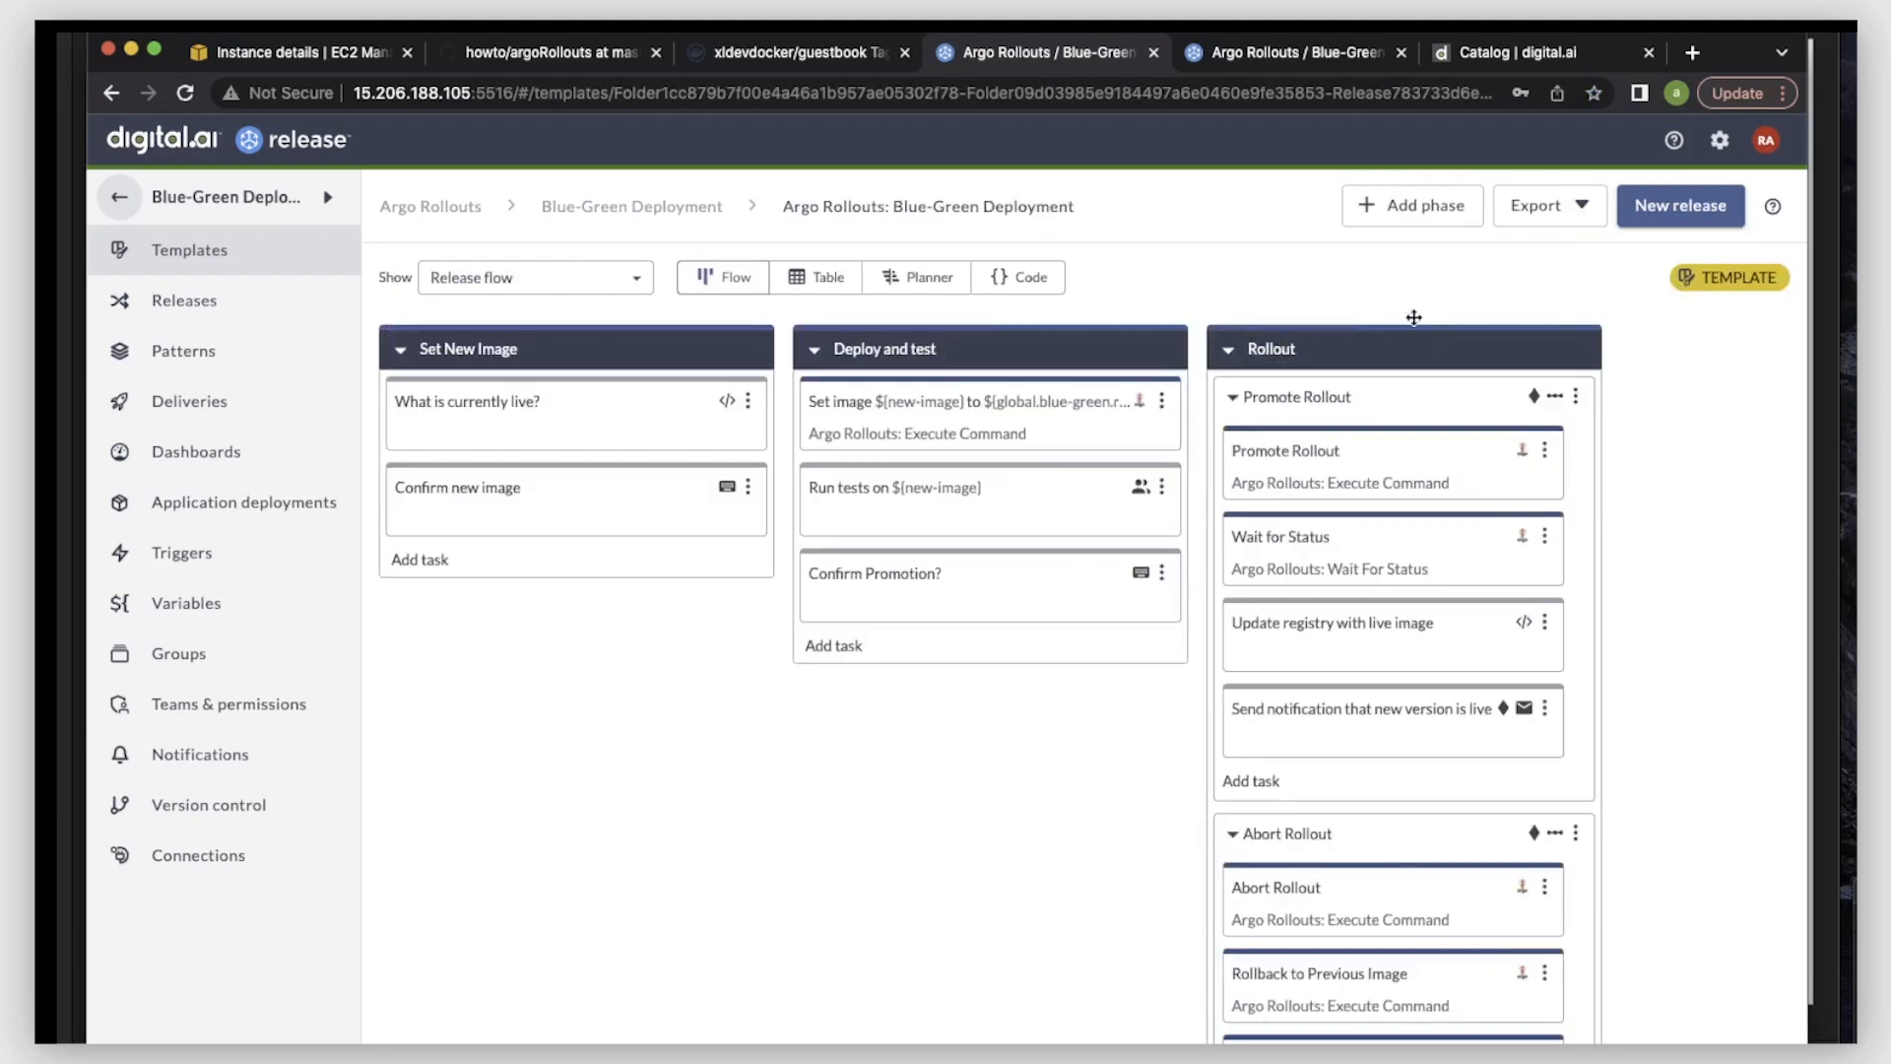
click(1680, 211)
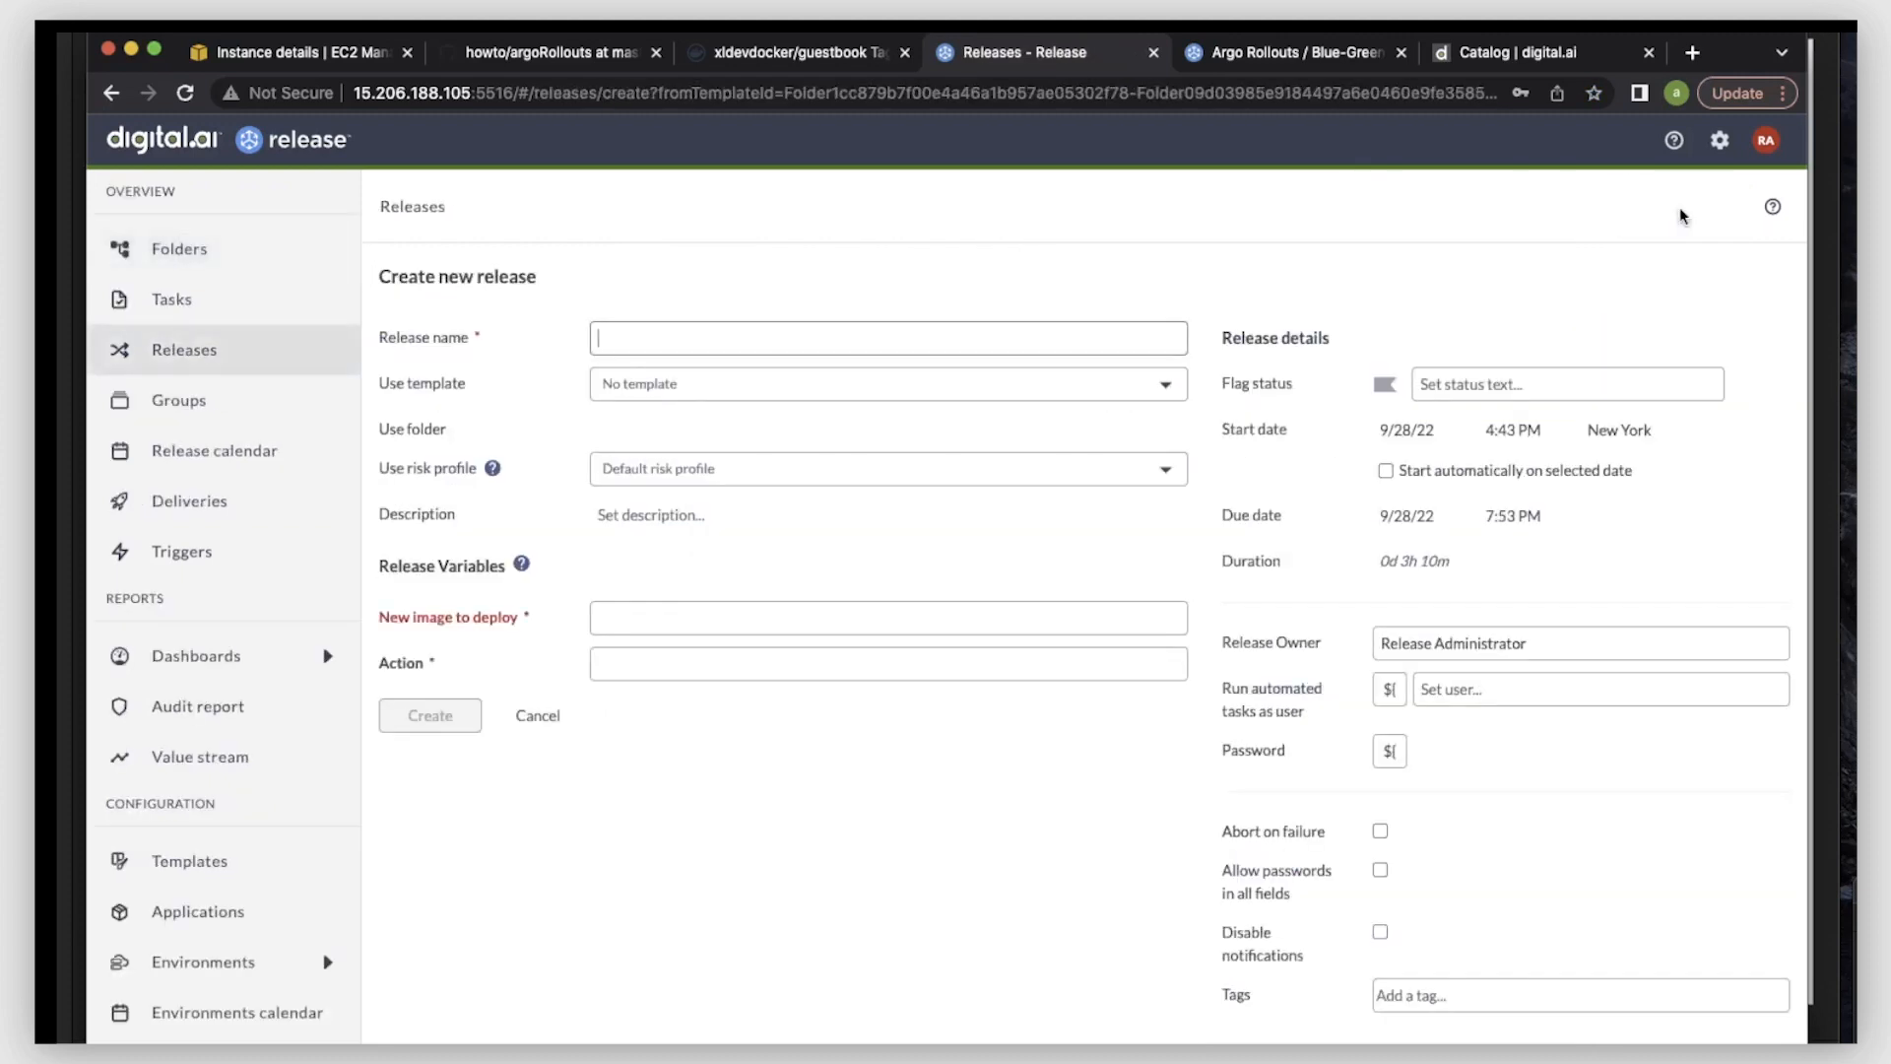
- Name the new release demo-bluegreen
text(demo-bluegreen)
- Set the release's new image to deploy to xldevdocker/guestbook:green
click(662, 627)
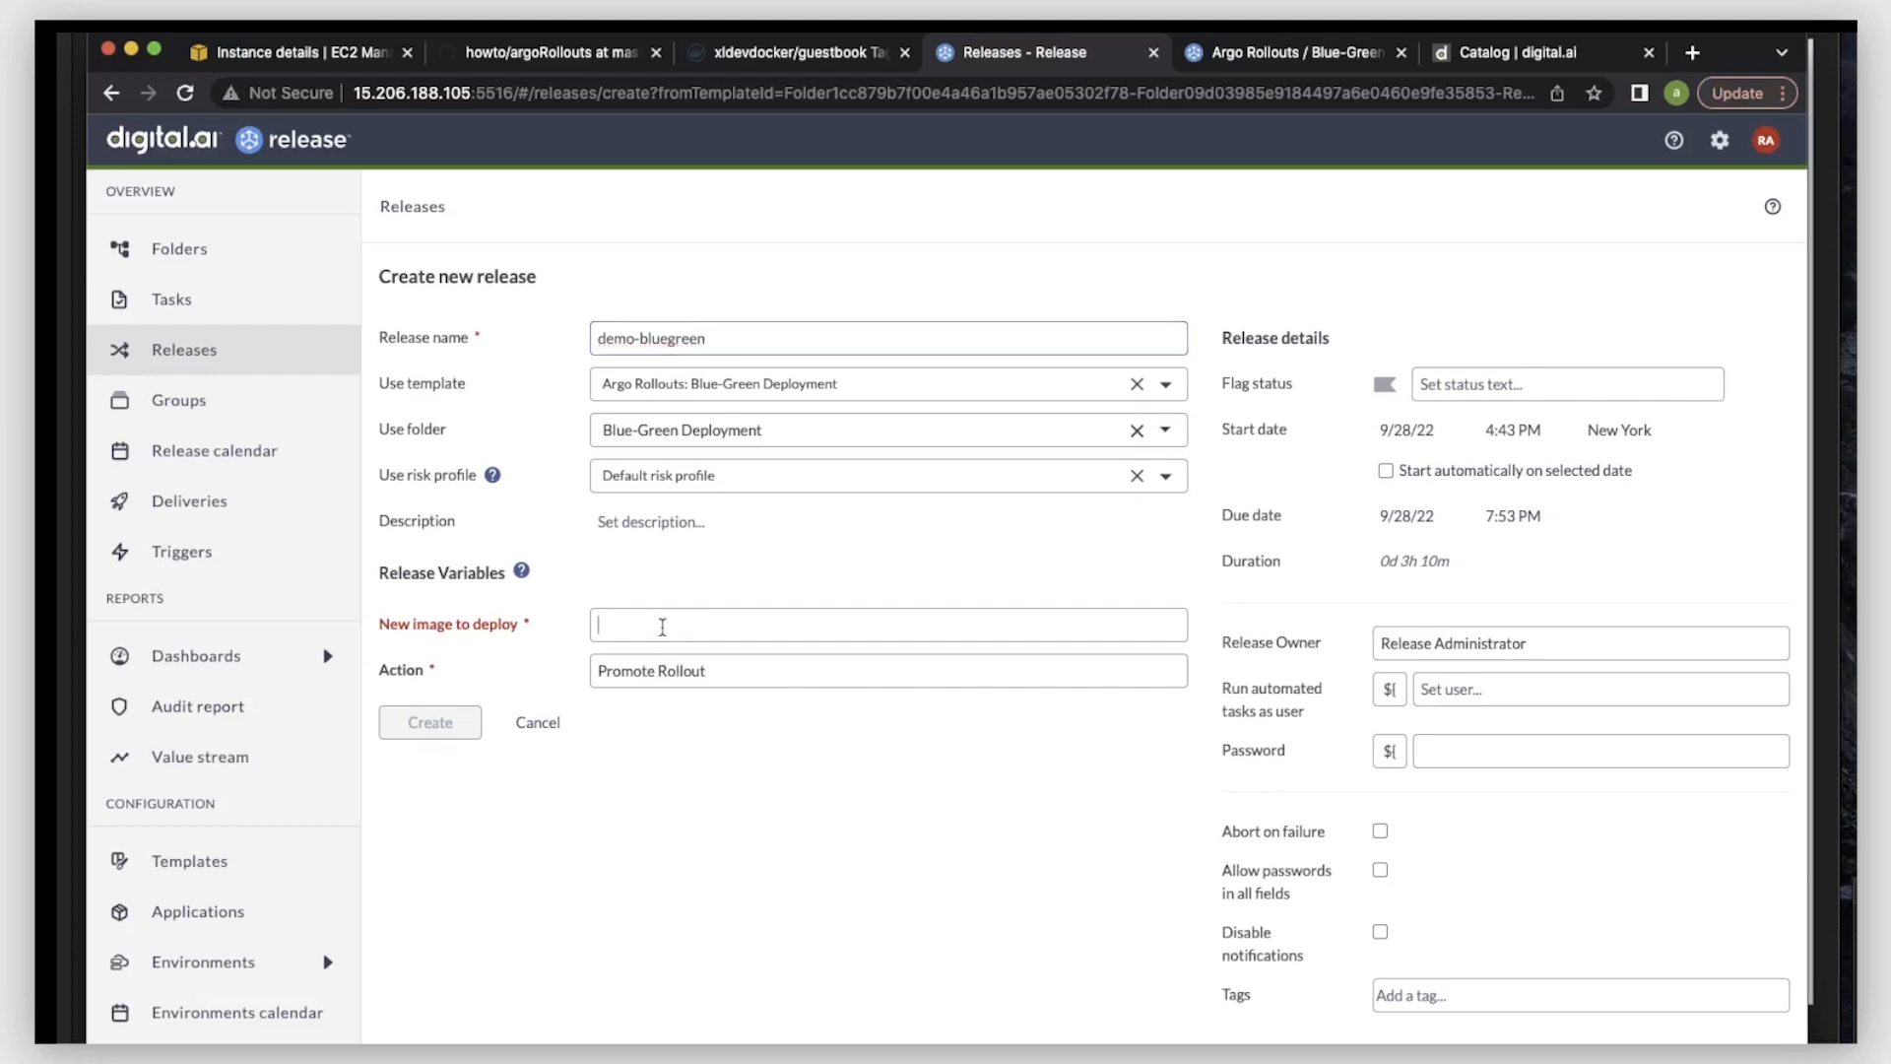
key(super+v)
double_click(816, 628)
click(823, 628)
key(BackSpace)
key(BackSpace)
key(BackSpace)
key(BackSpace)
text(green)
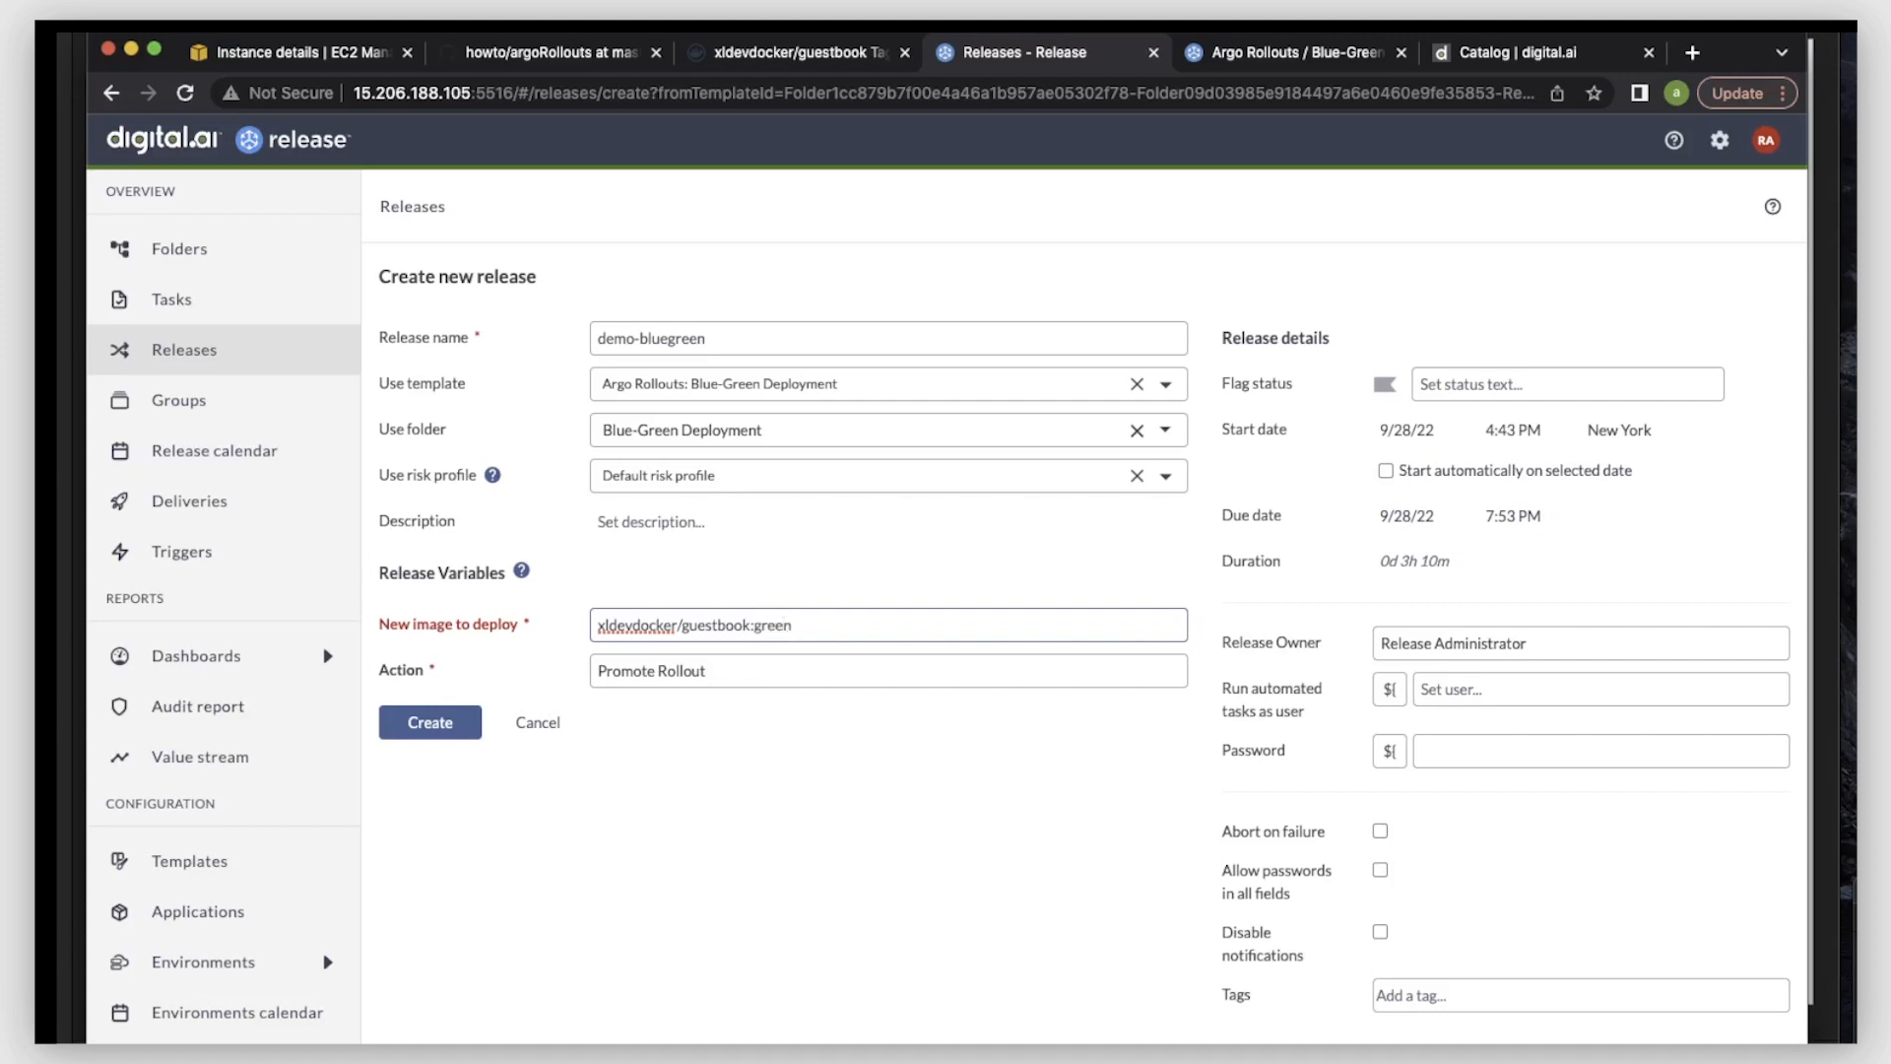
- Set the release's automated tasks to run as the Release Administrator (admin) user and fill in the account password
click(1514, 689)
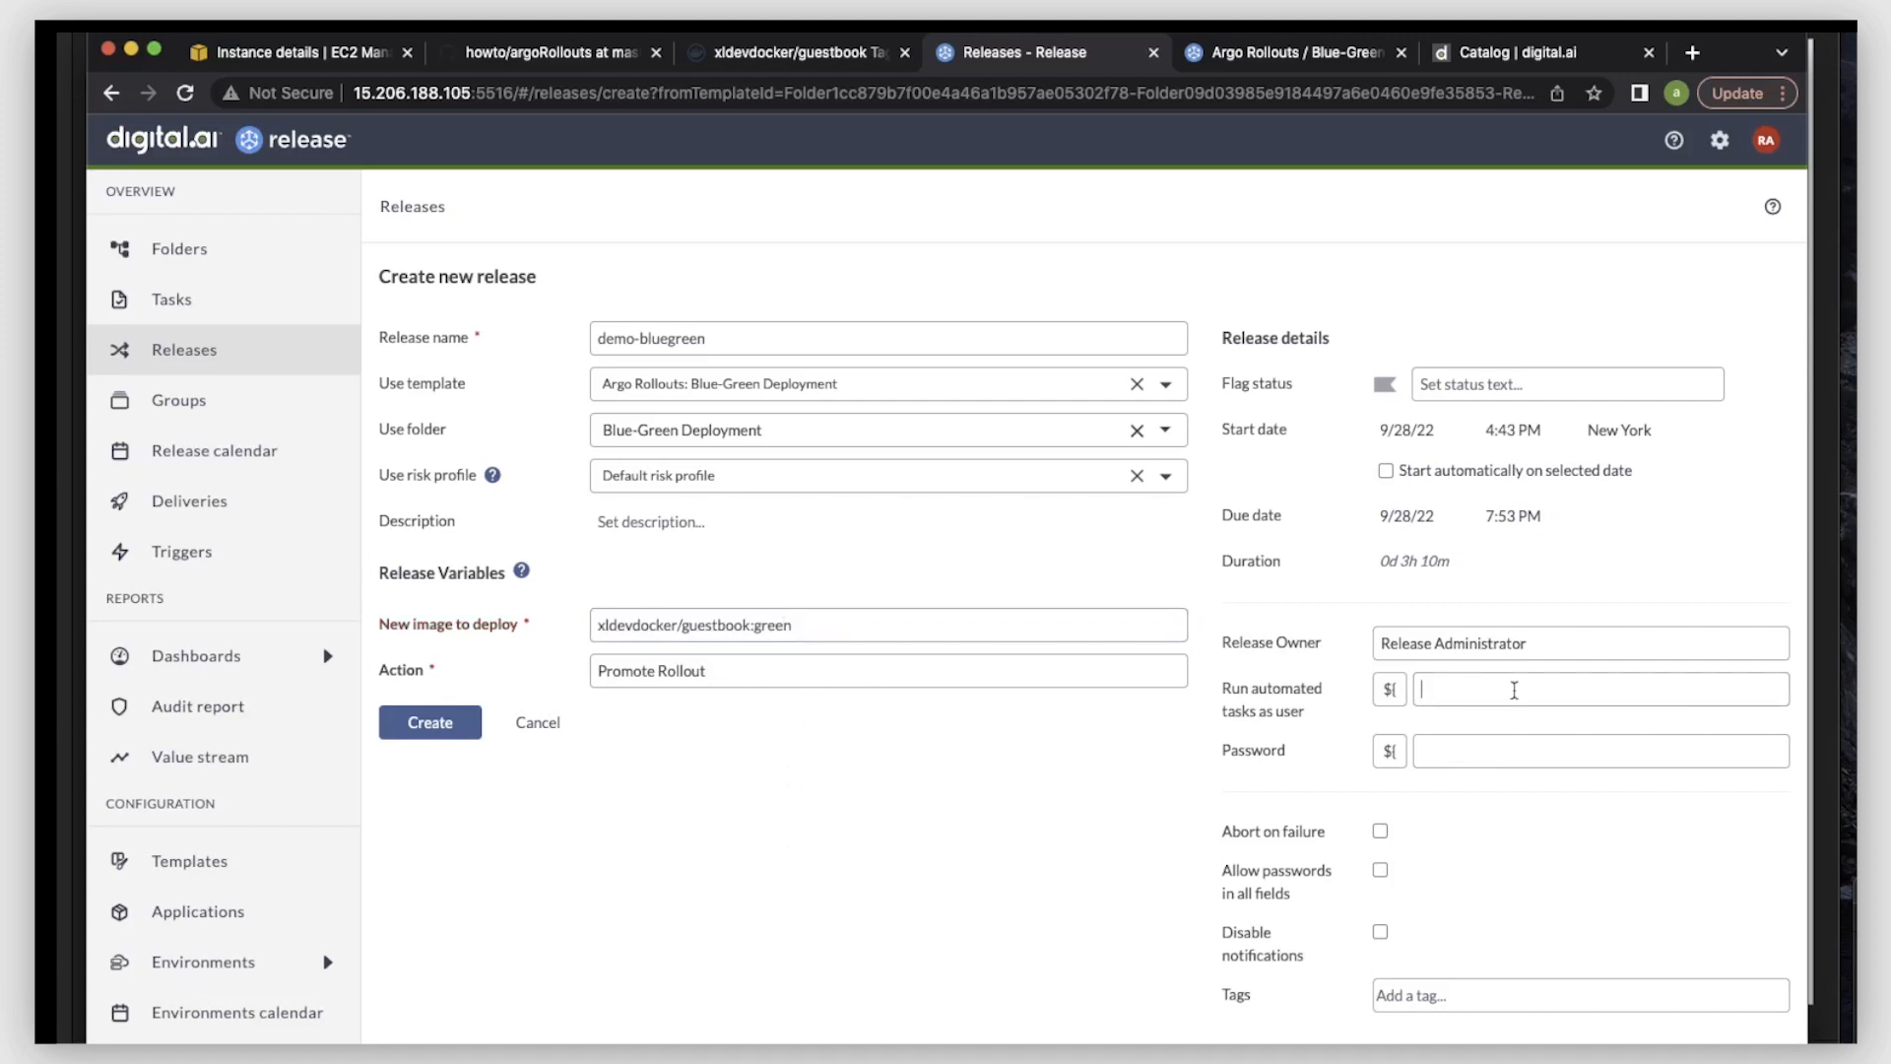
text(ad)
key(Return)
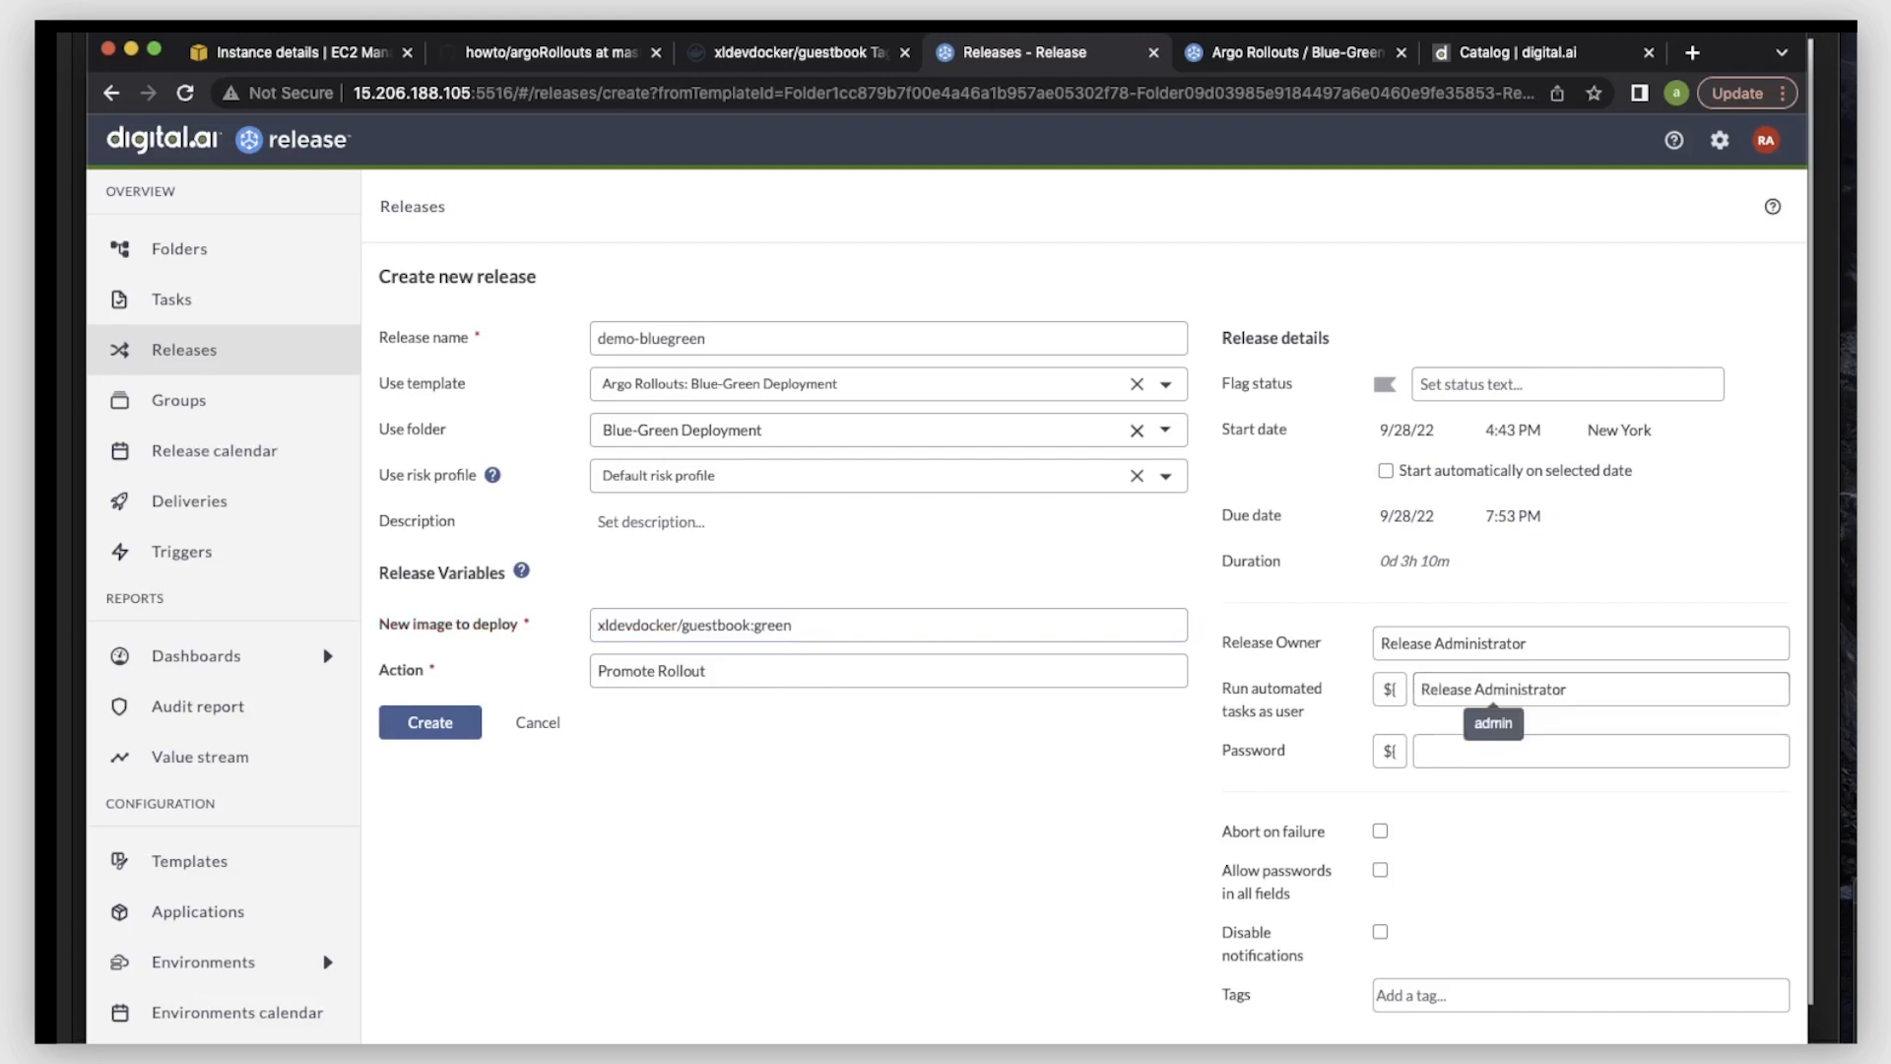
click(1451, 752)
key(ctrl+v)
key(Return)
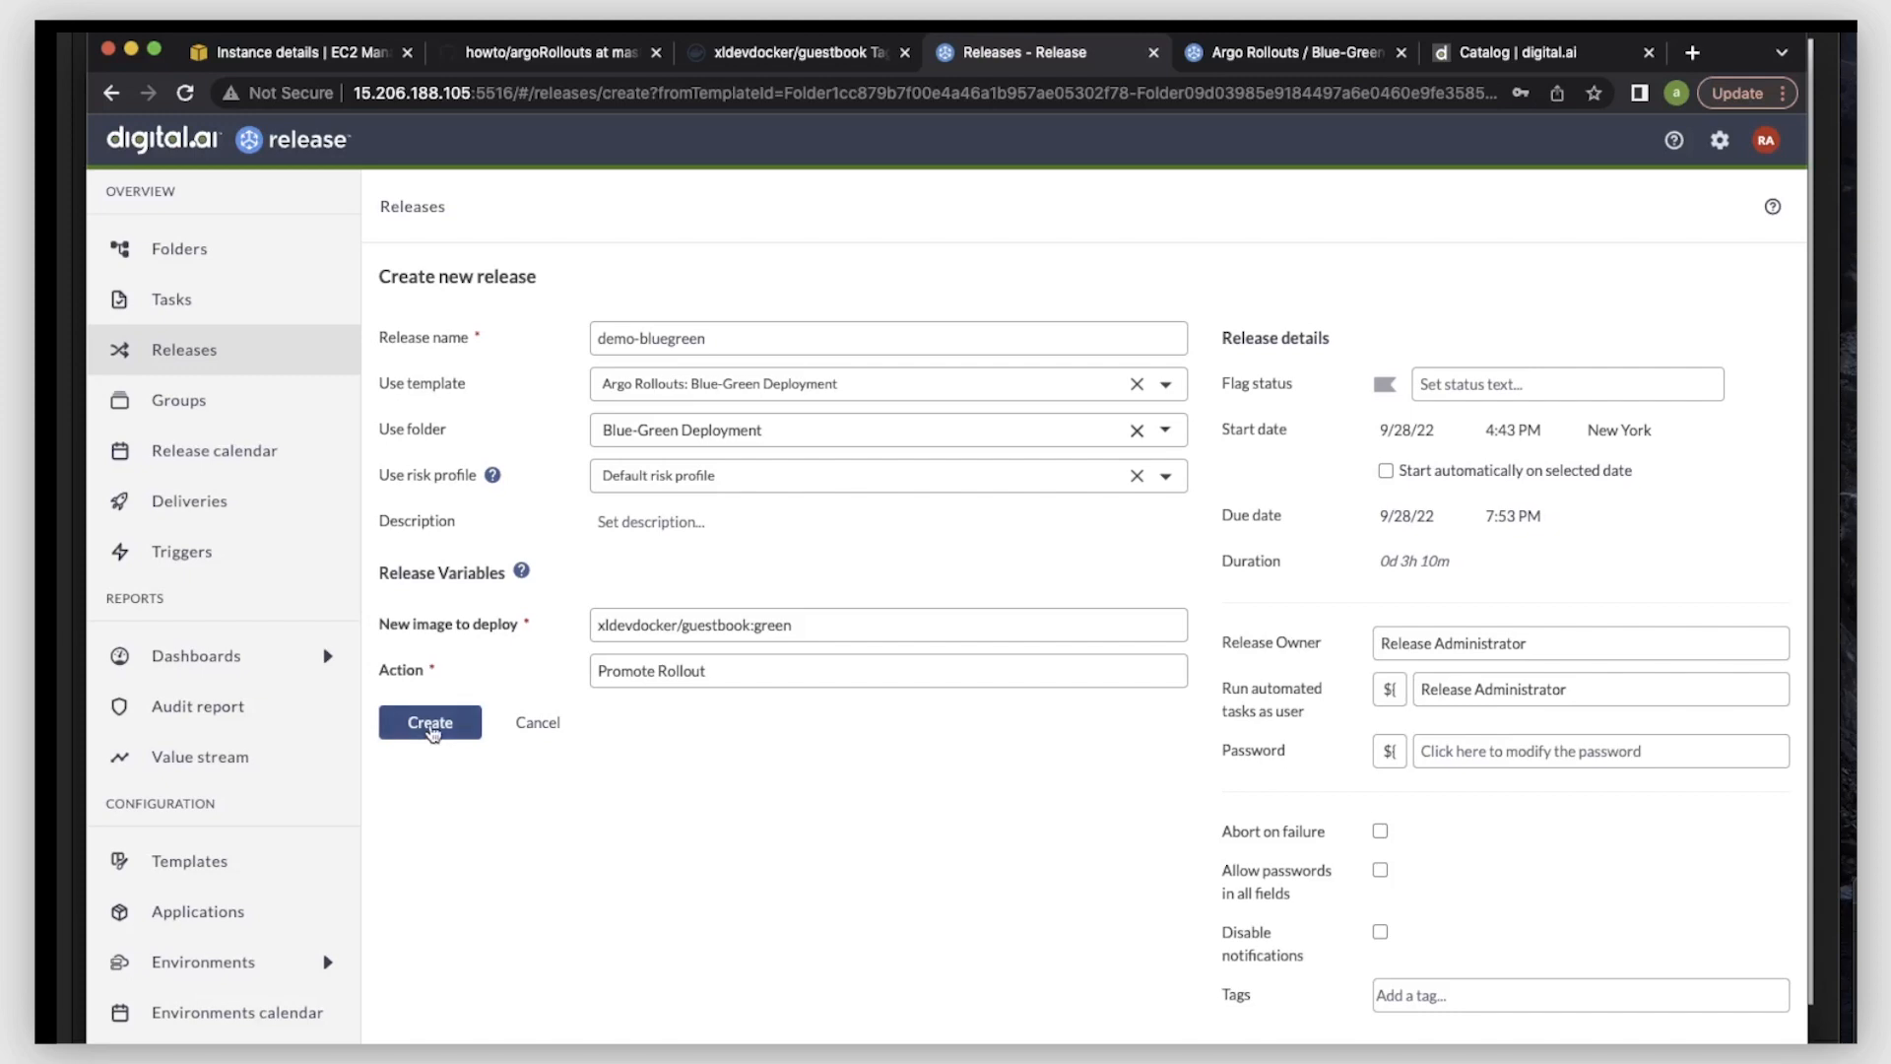
- Create the demo-bluegreen release and start it
click(430, 724)
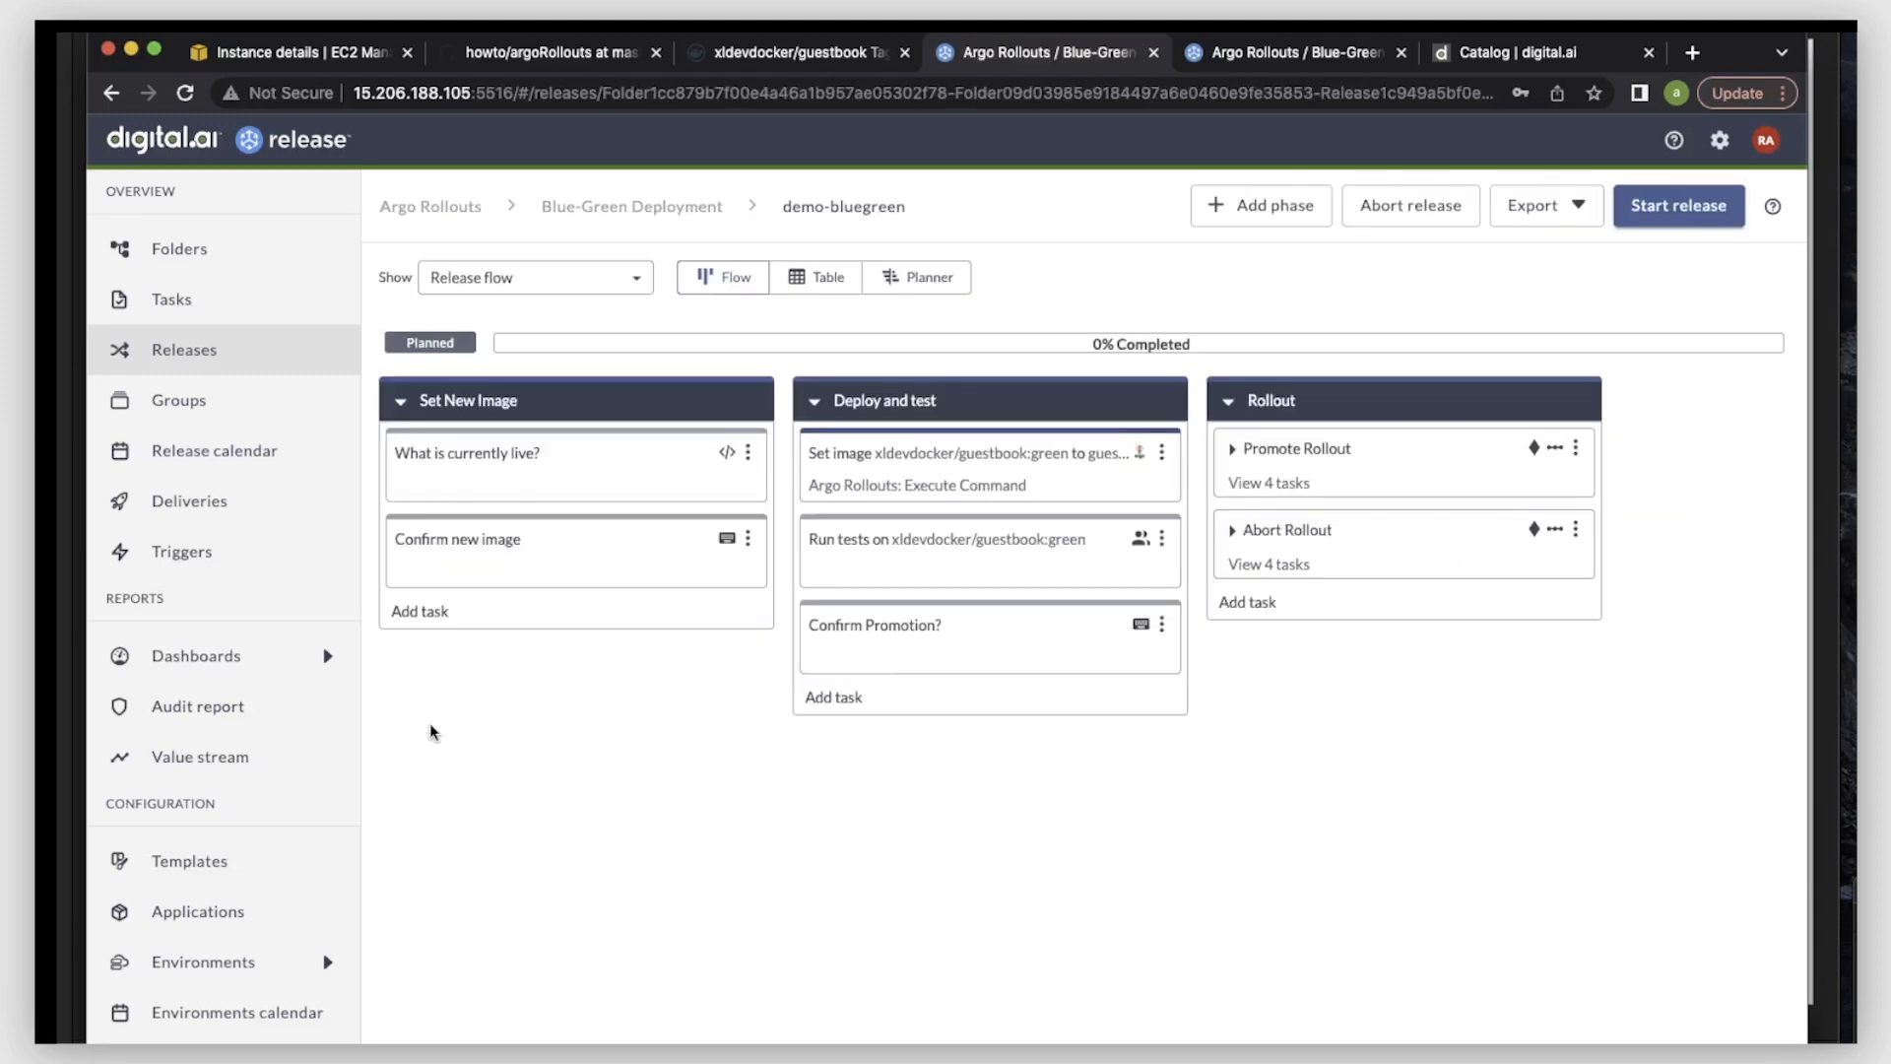
click(1663, 213)
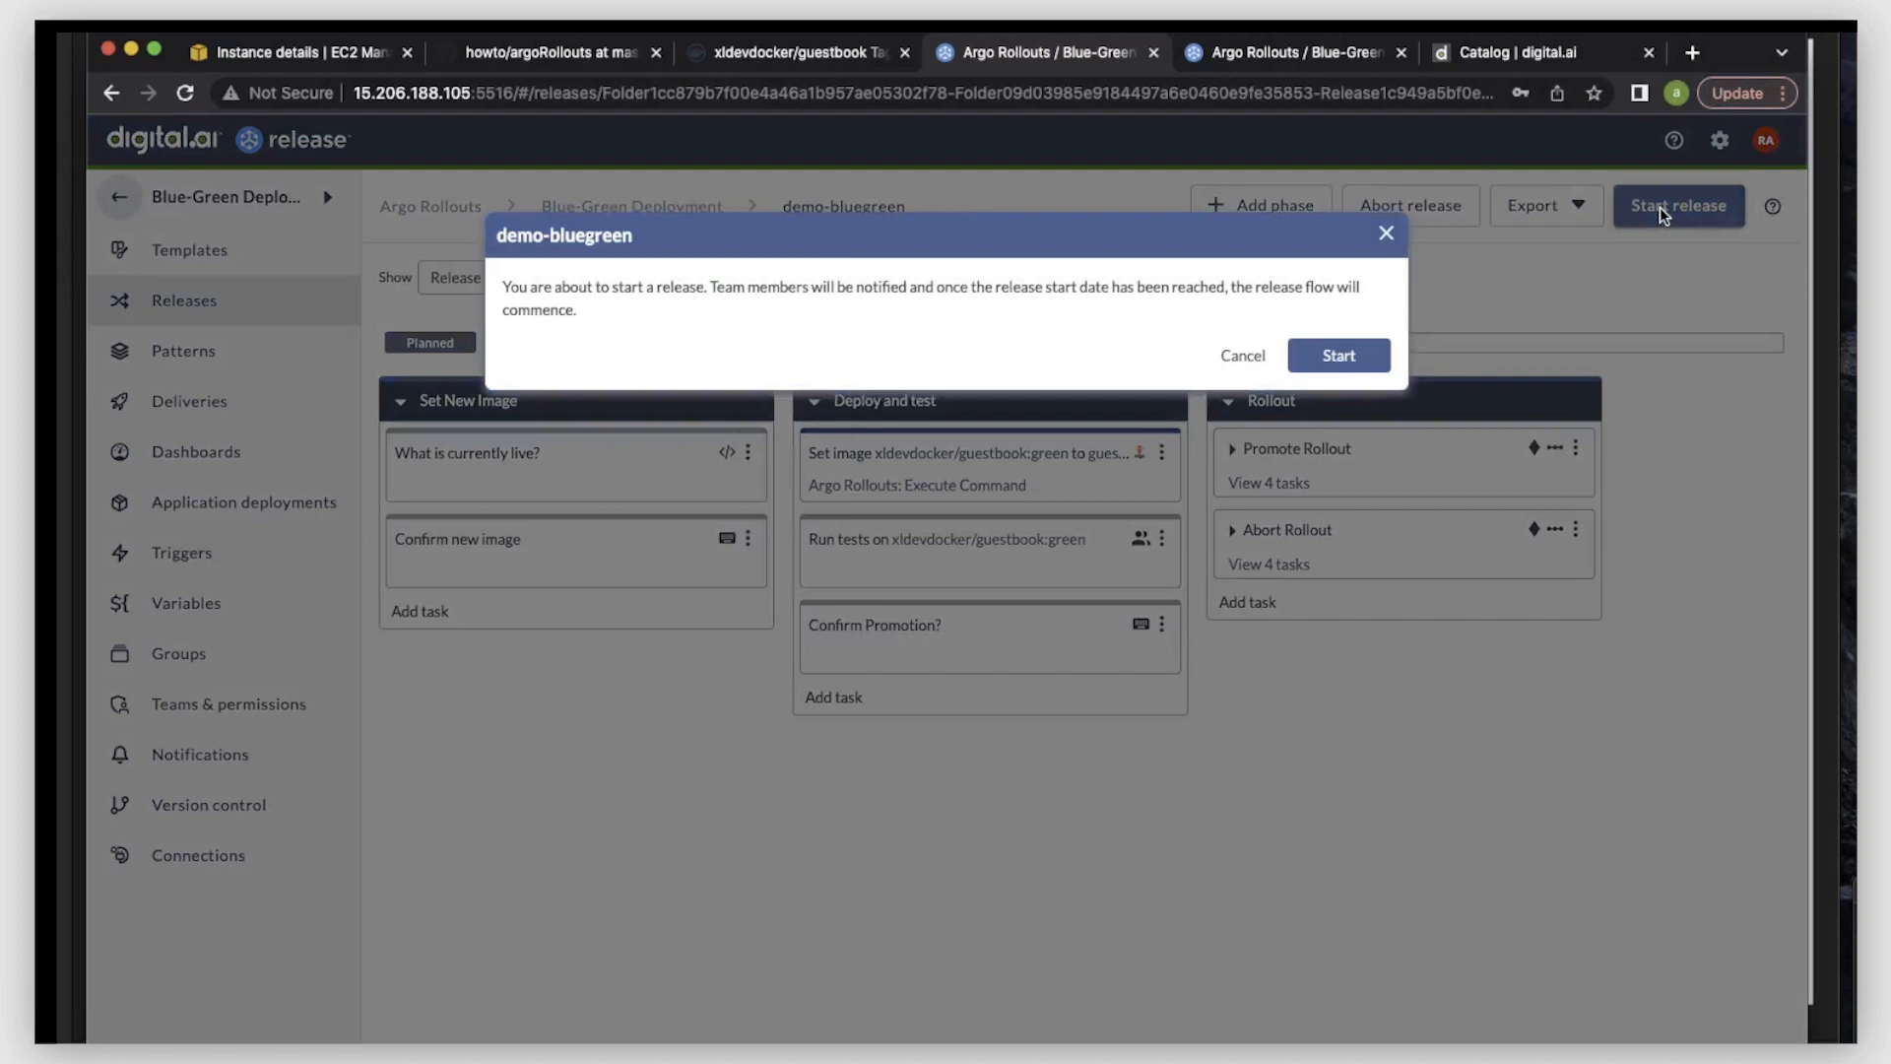
click(1340, 355)
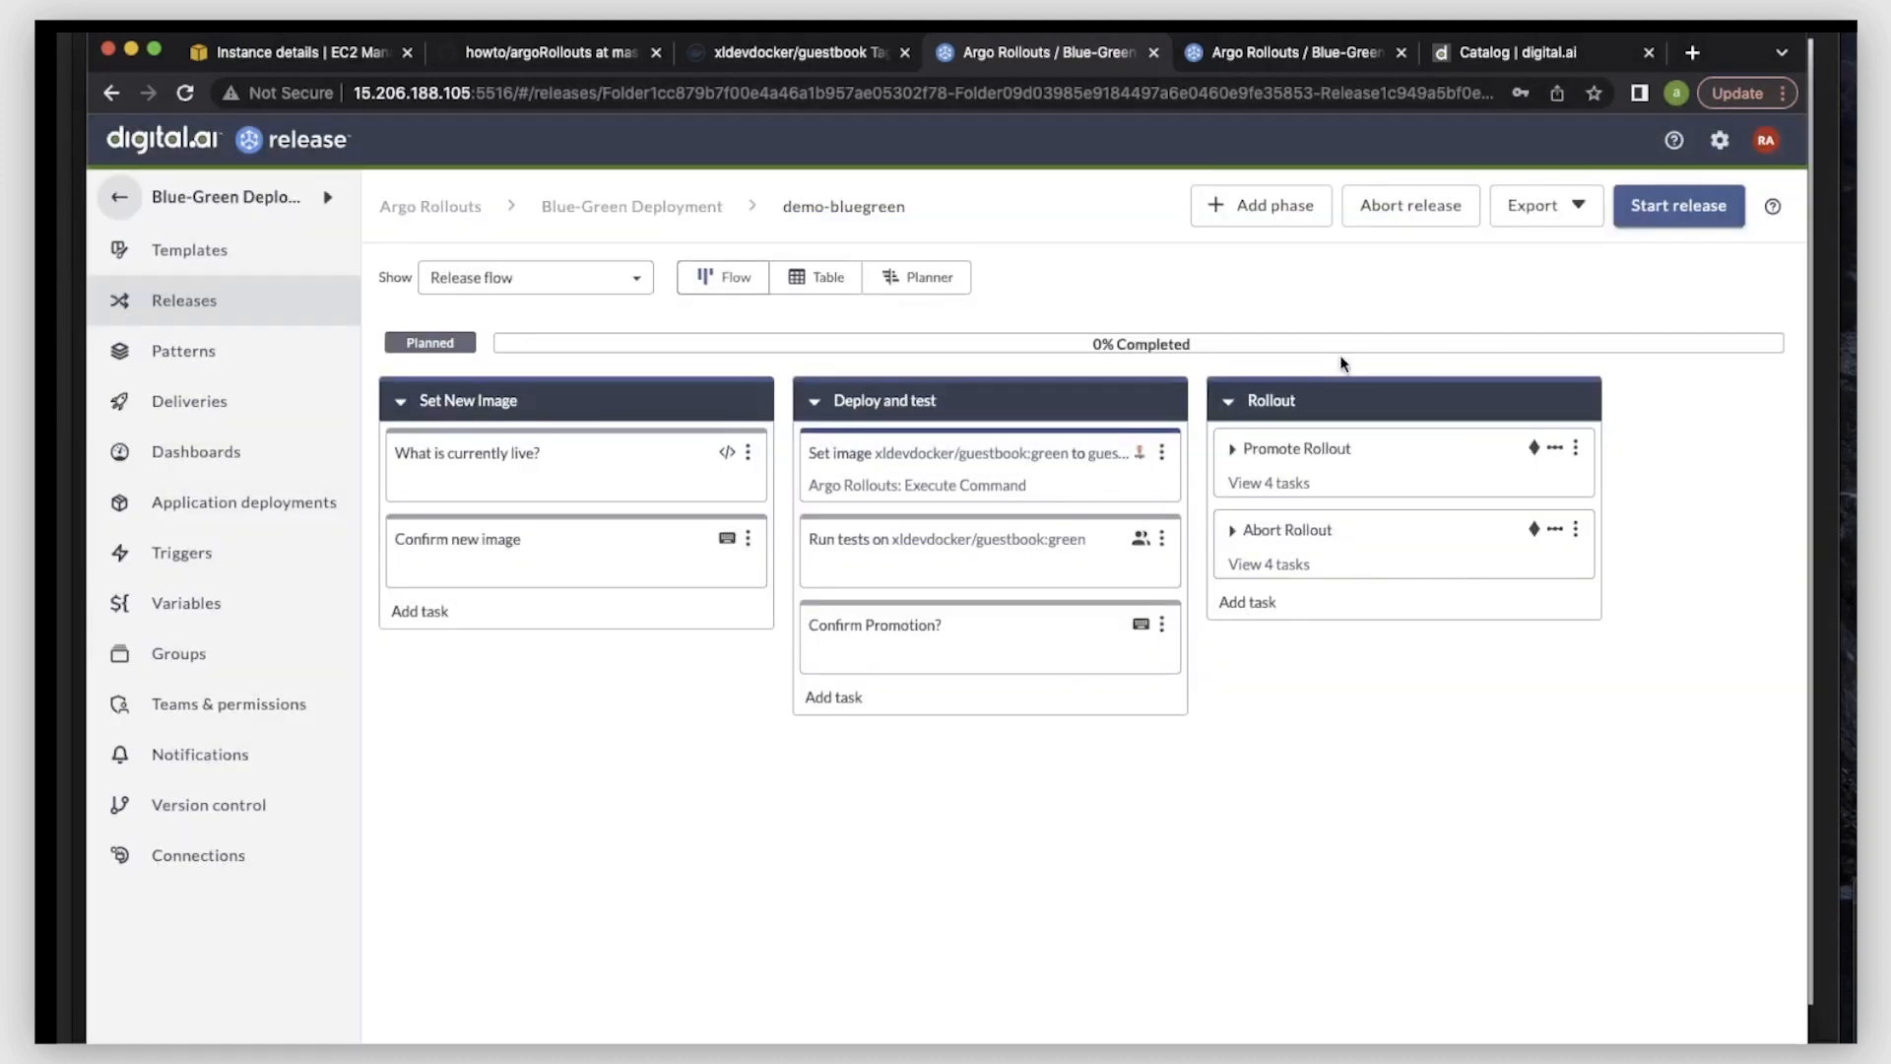
- Assign the "Confirm new image" task to the Release Administrator and complete it with the comment "confirmed"
click(747, 537)
click(722, 582)
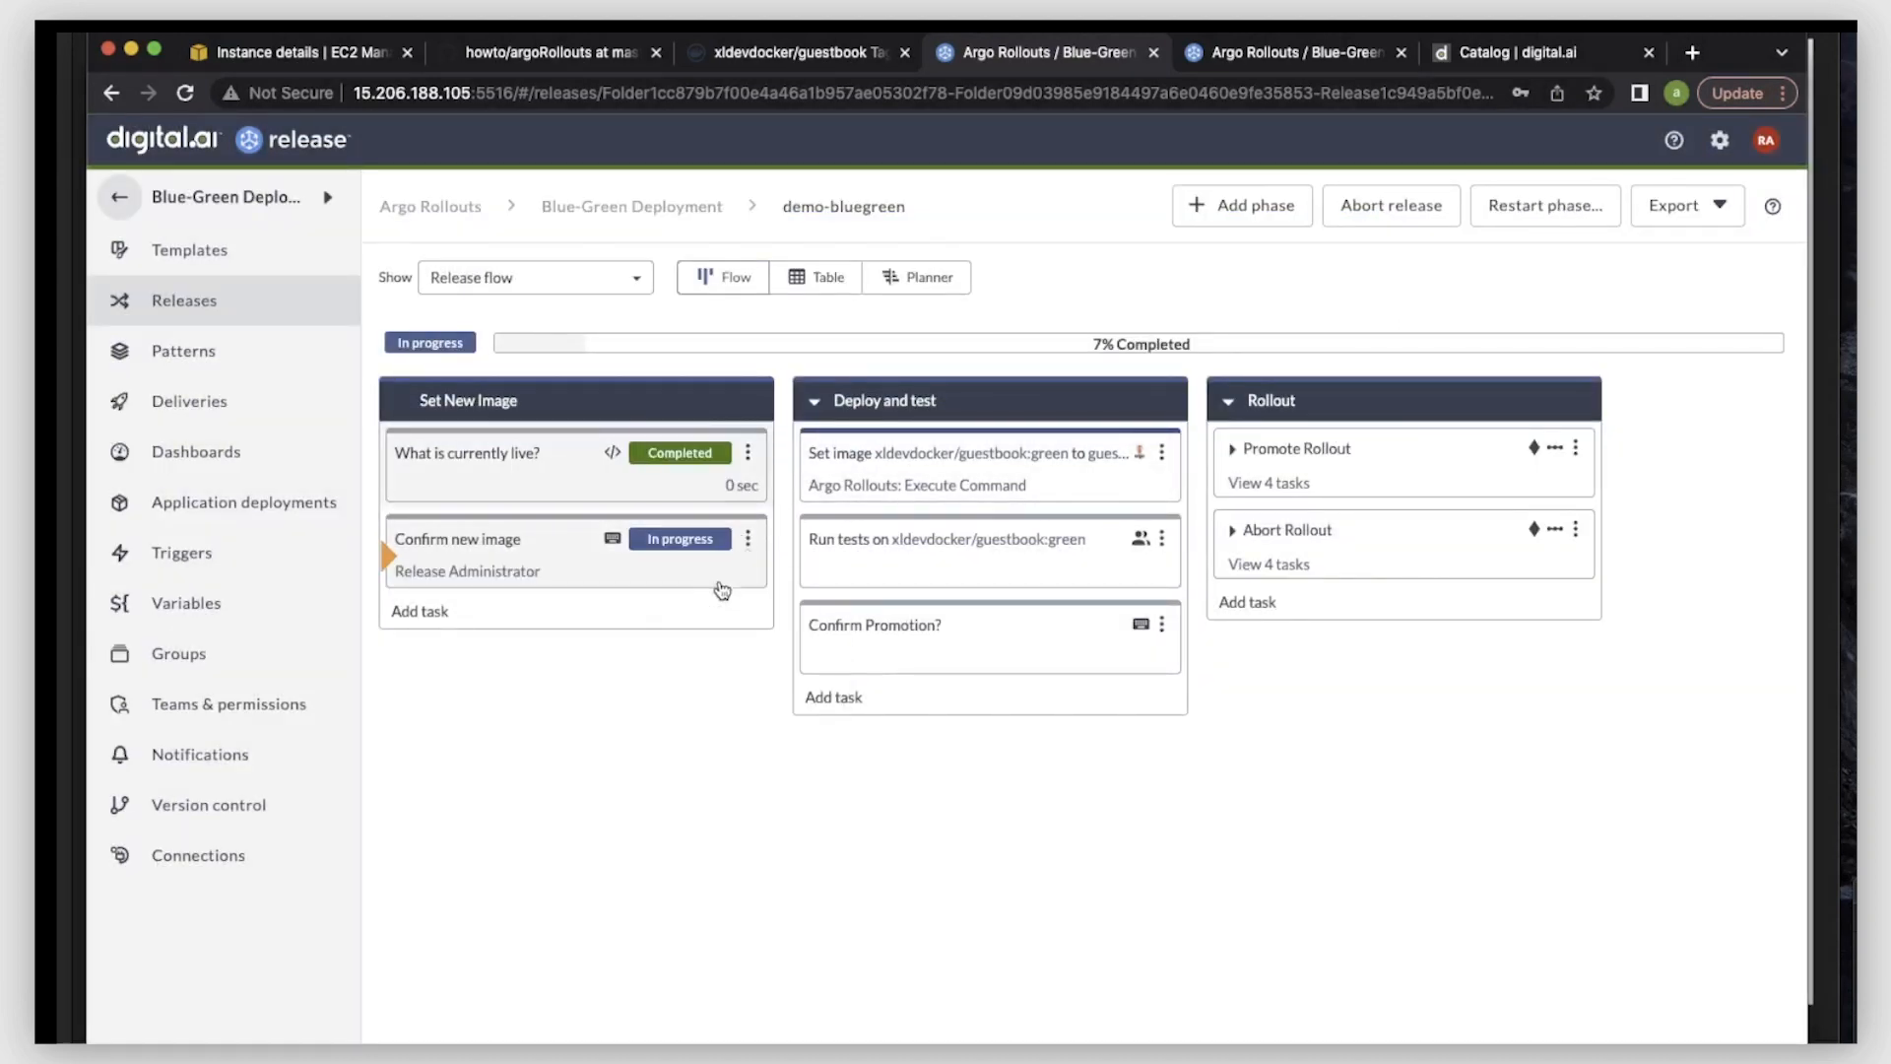
click(741, 541)
click(738, 618)
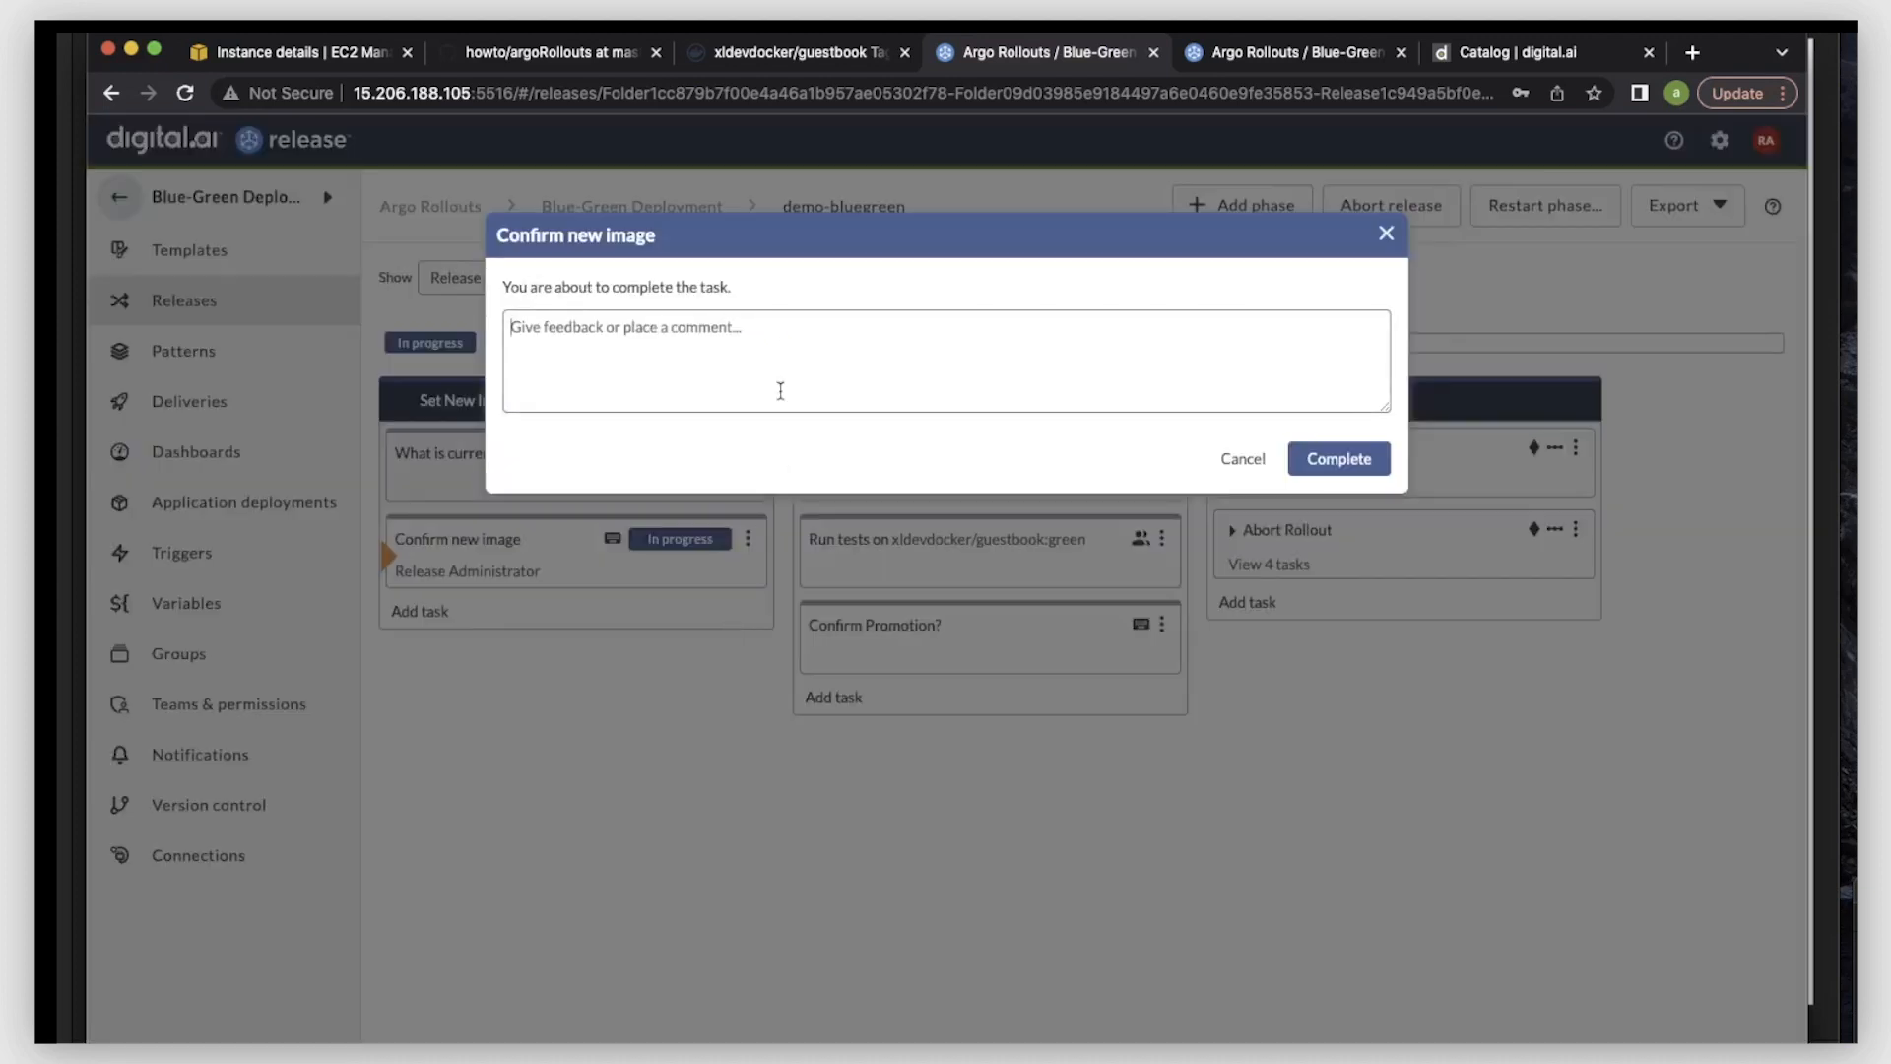
text(conf)
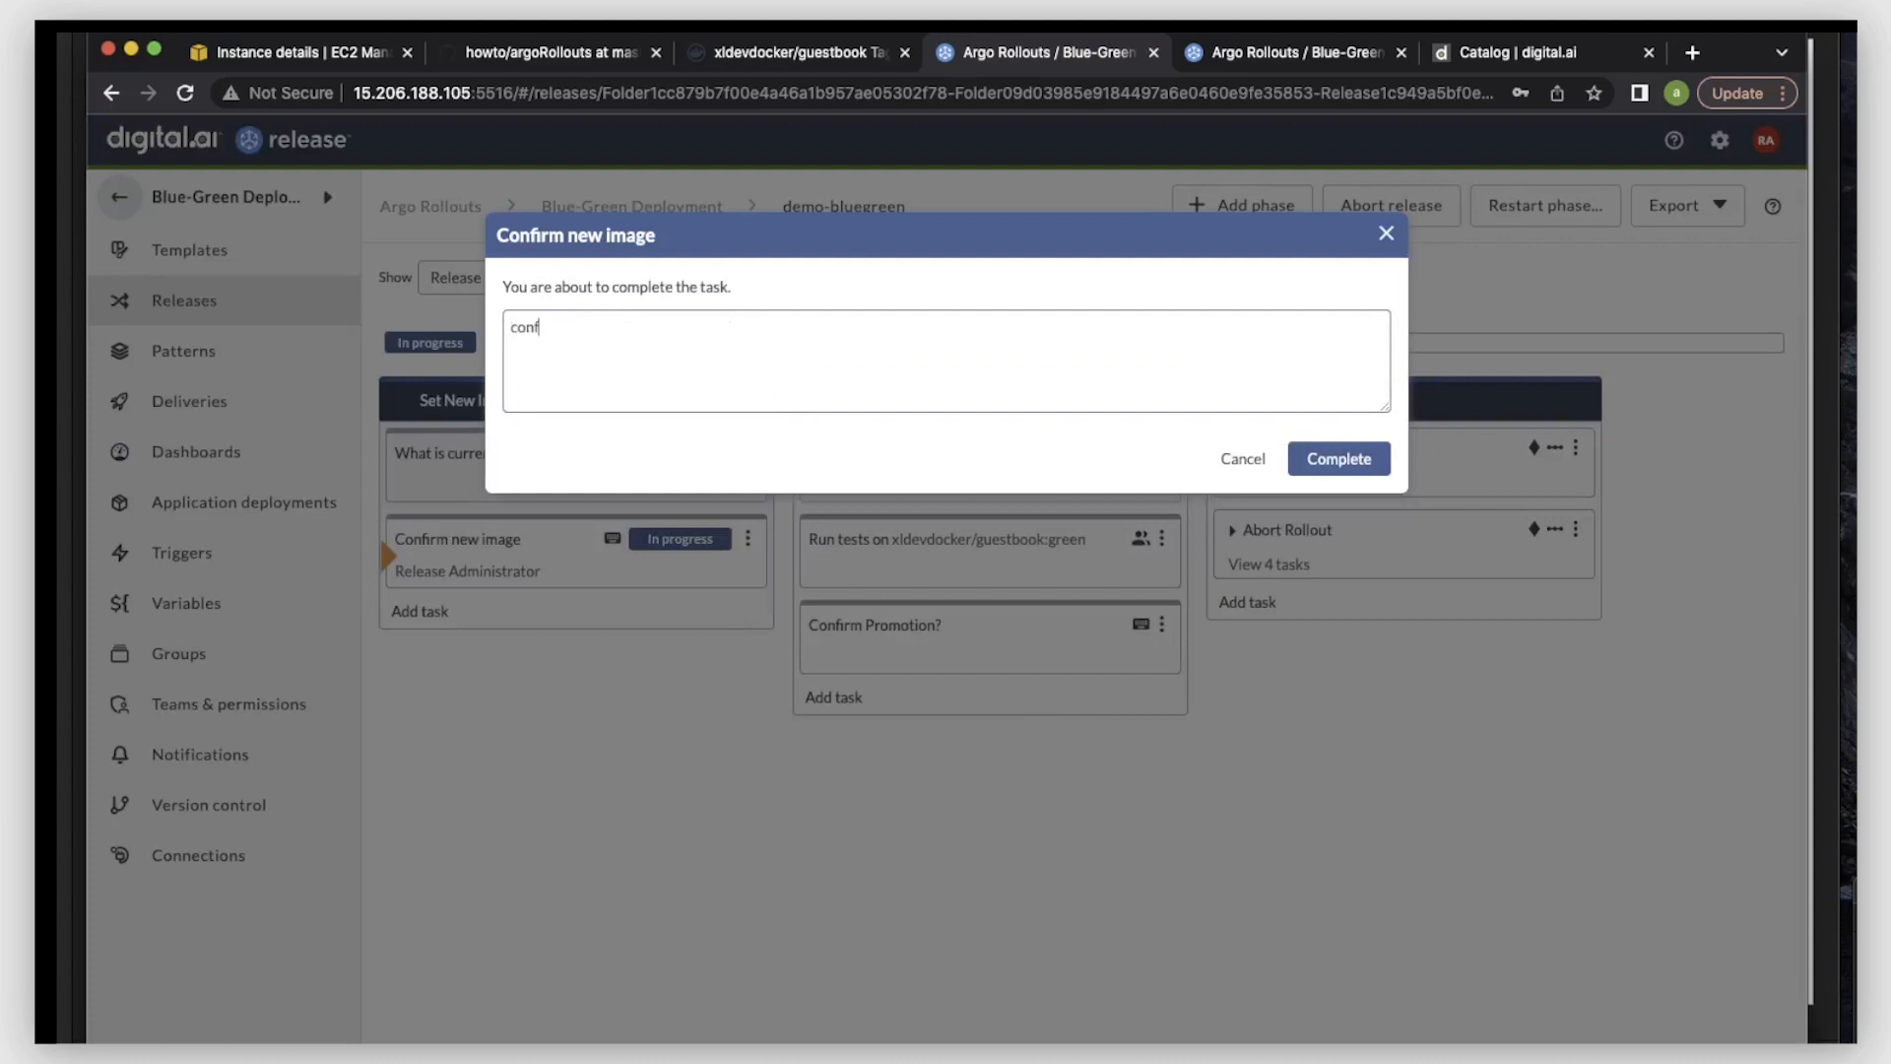
text(irmed)
key(Return)
click(1346, 459)
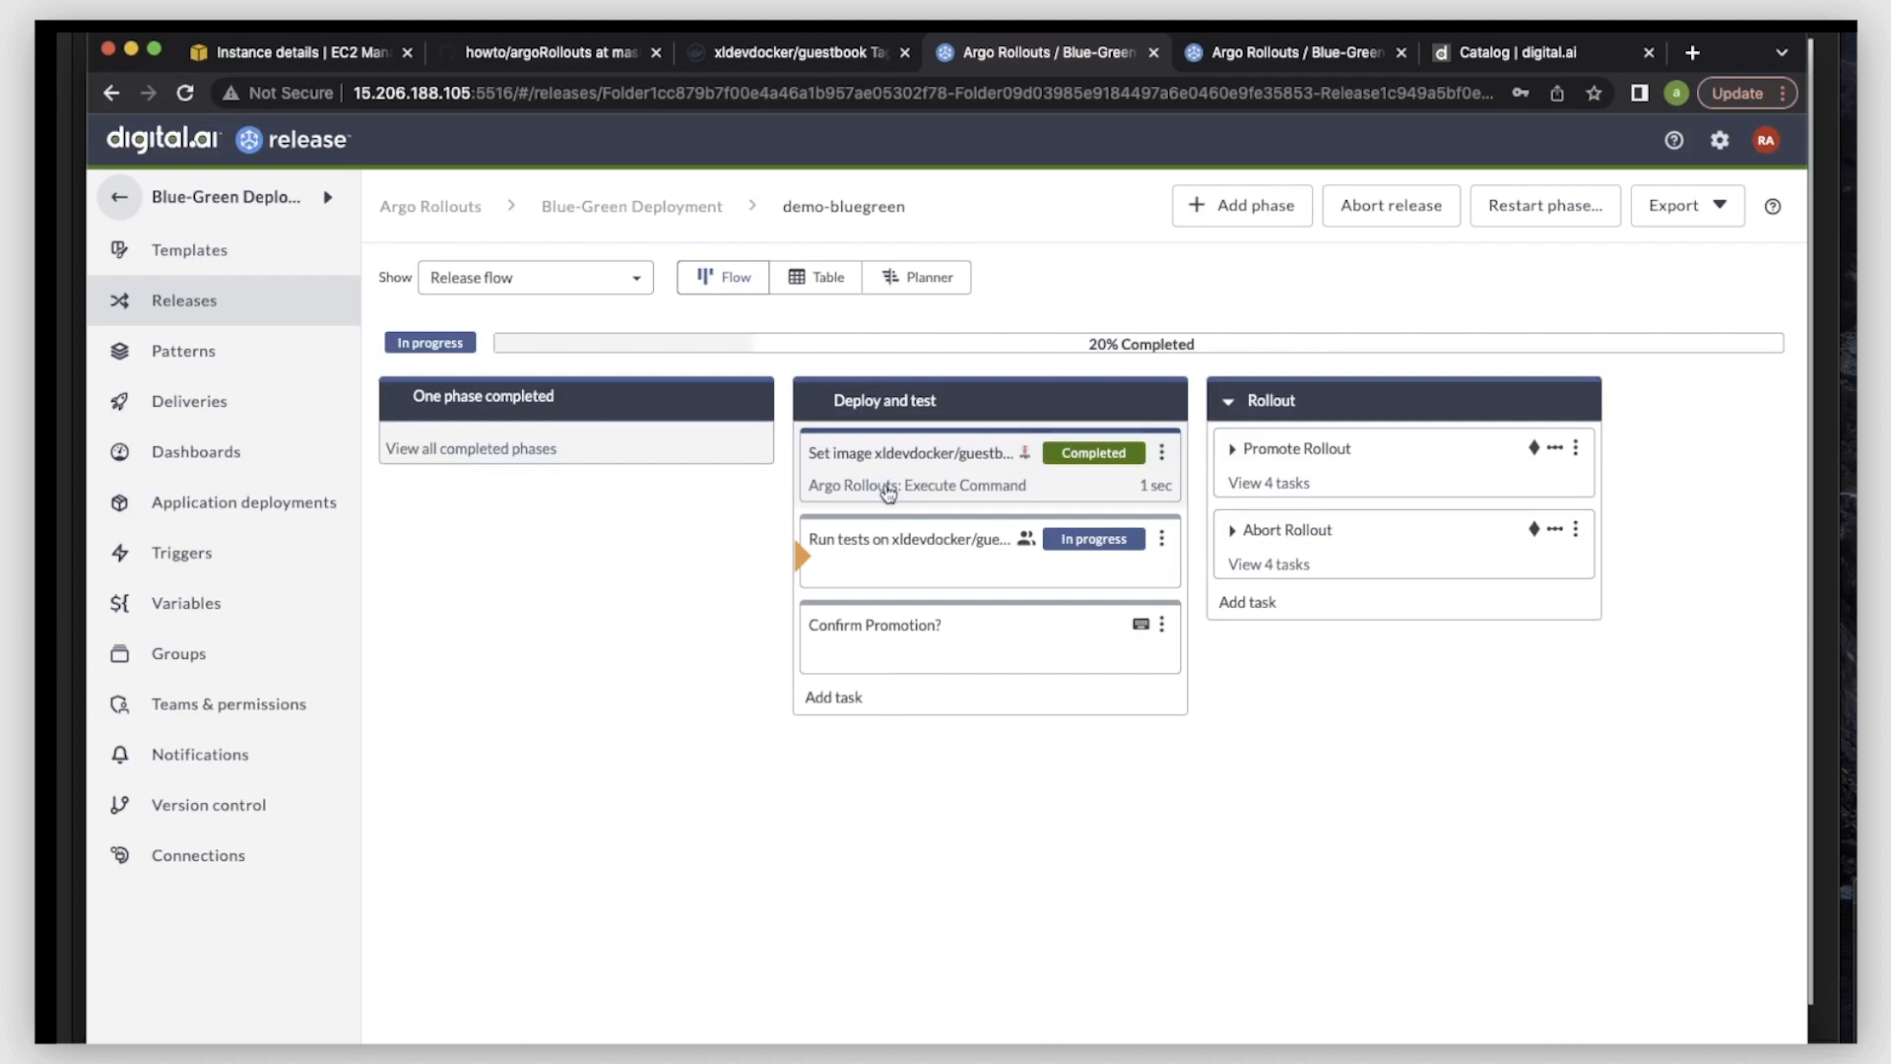
- Open the preview guestbook at a5c324b5dd30244a4b4056a5e6071b4d-758521666.ap-south-1.elb.amazonaws.com:8080/index.html in a new incognito window
click(1855, 918)
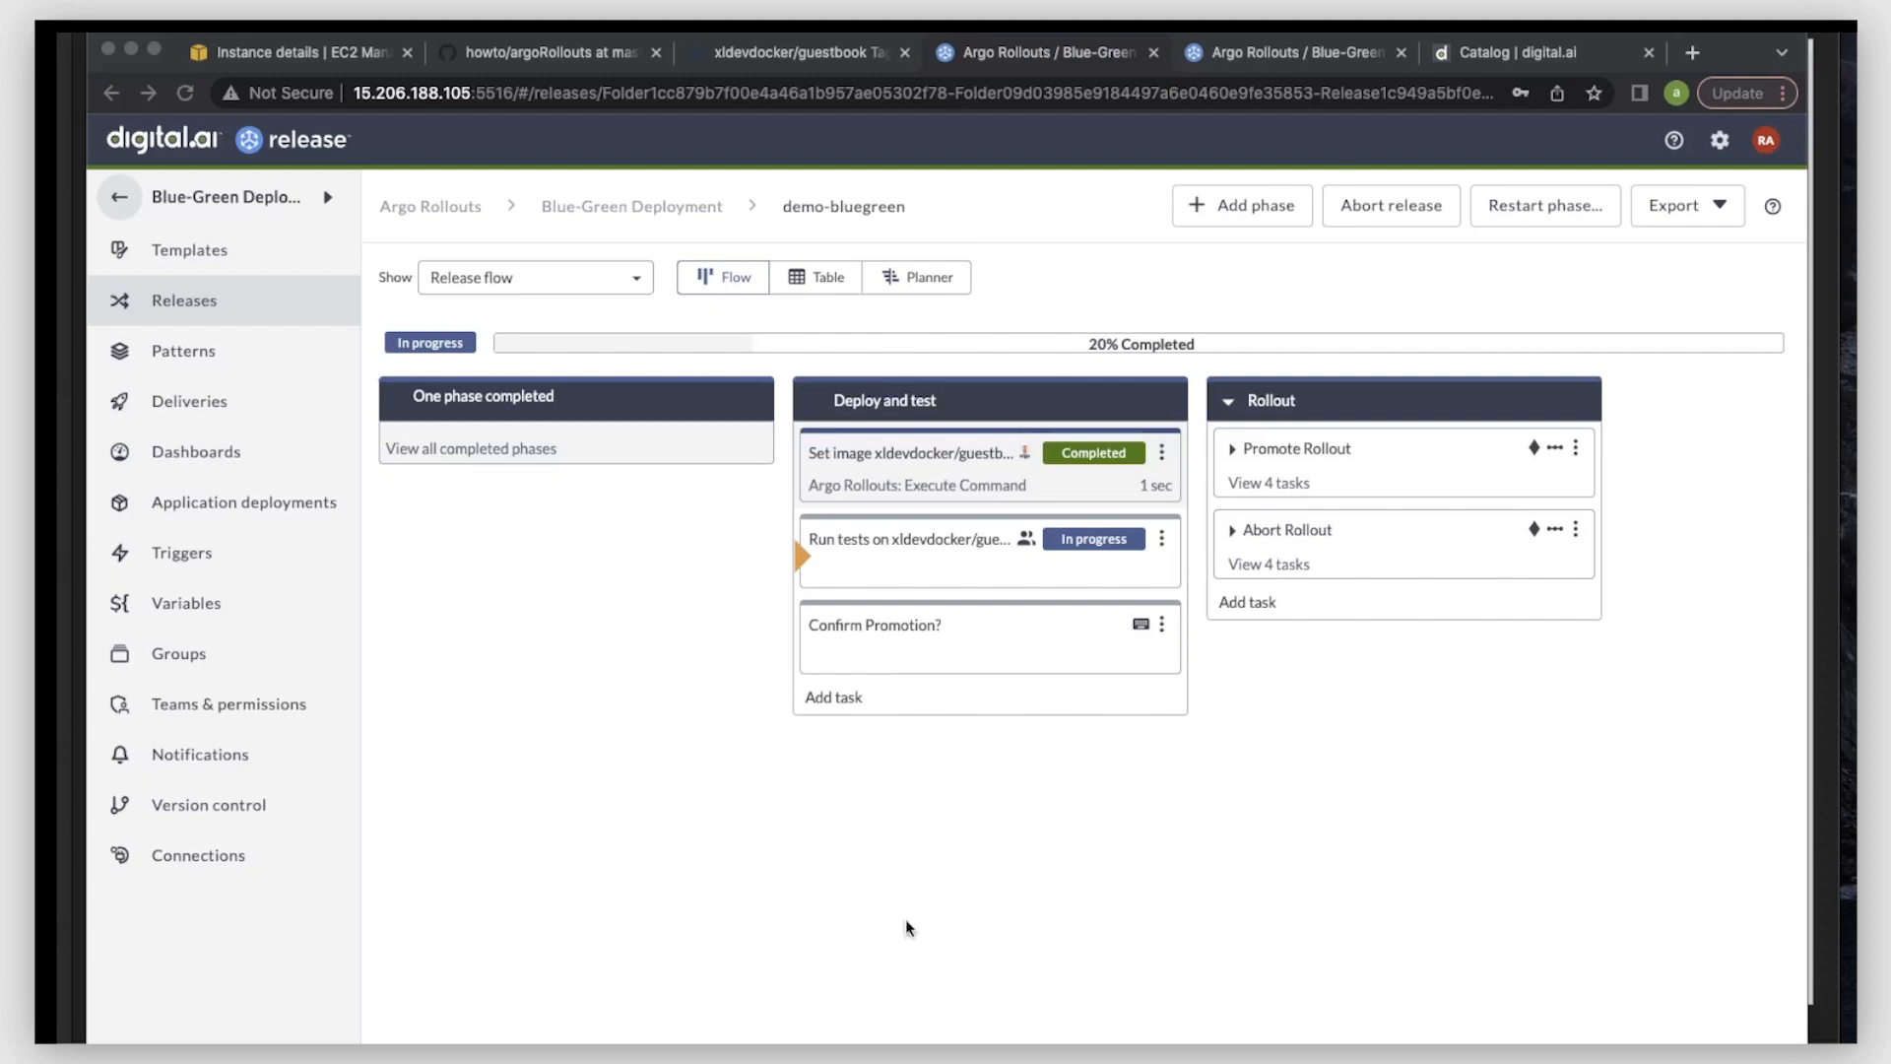
click(707, 926)
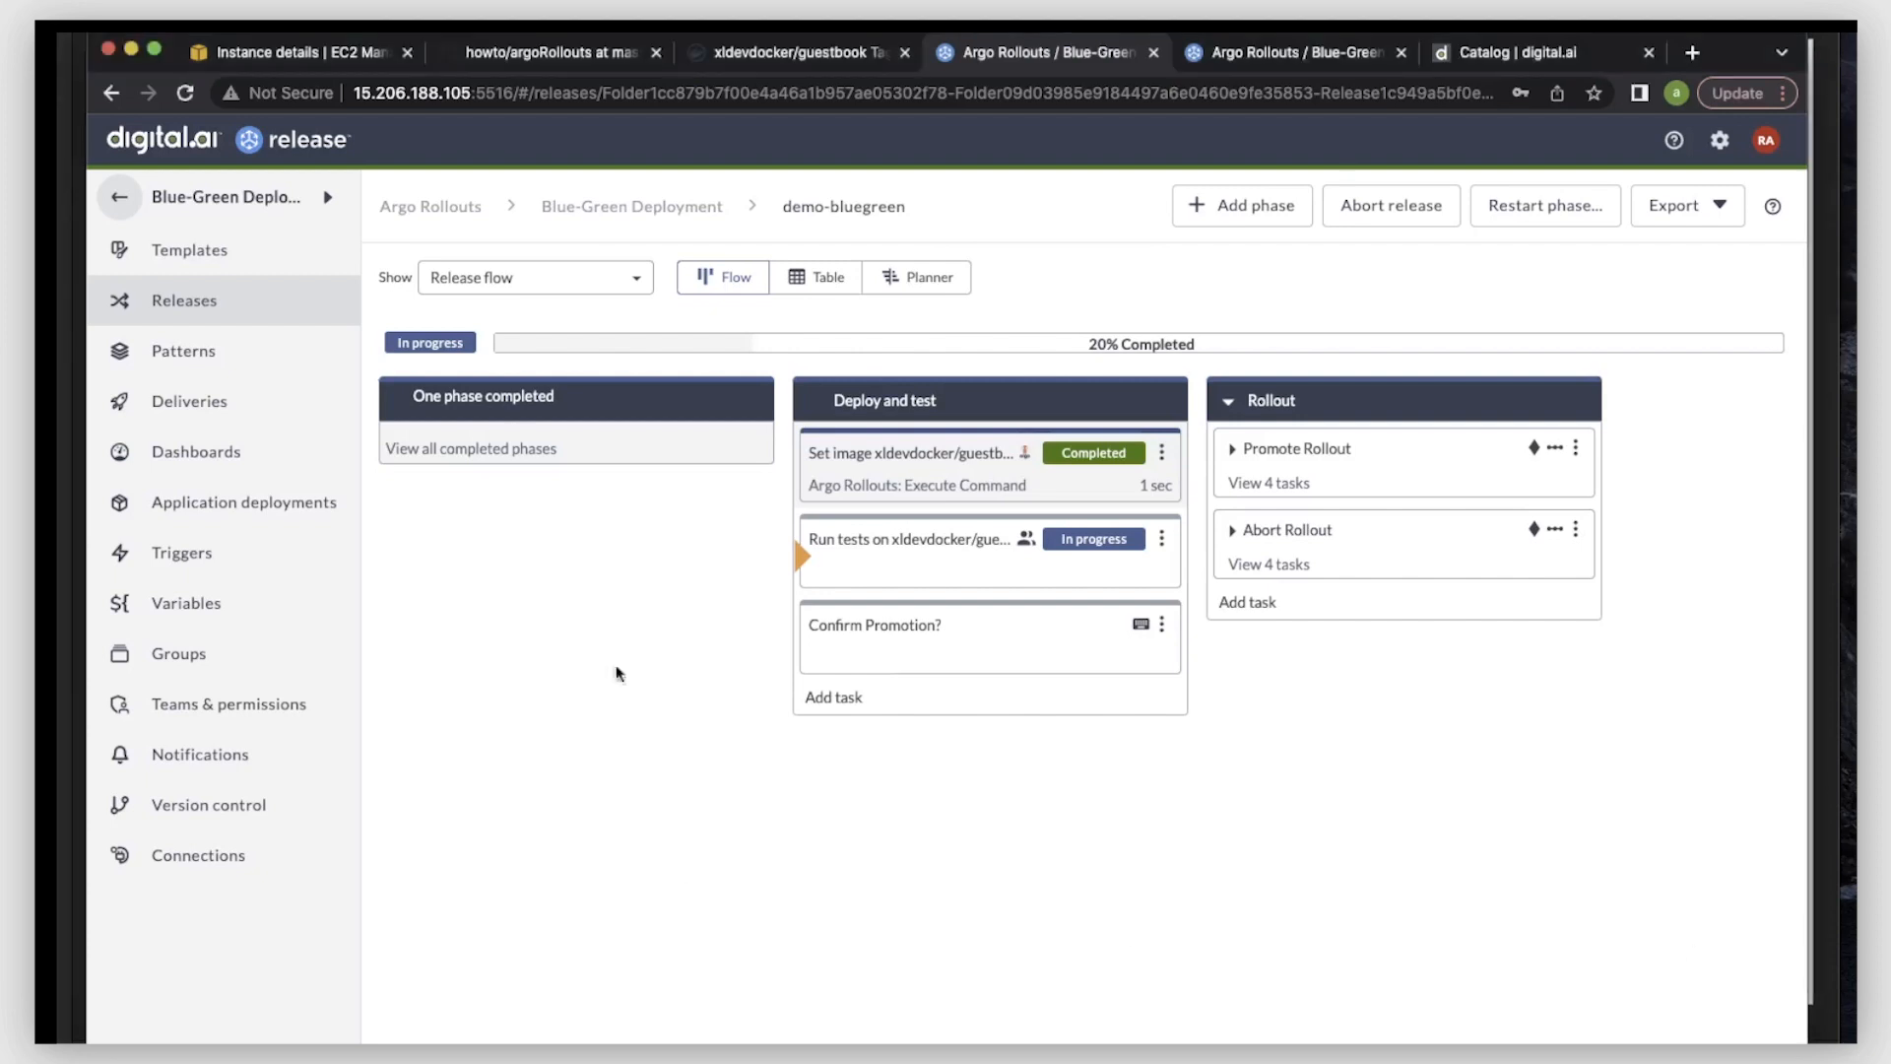
click(205, 23)
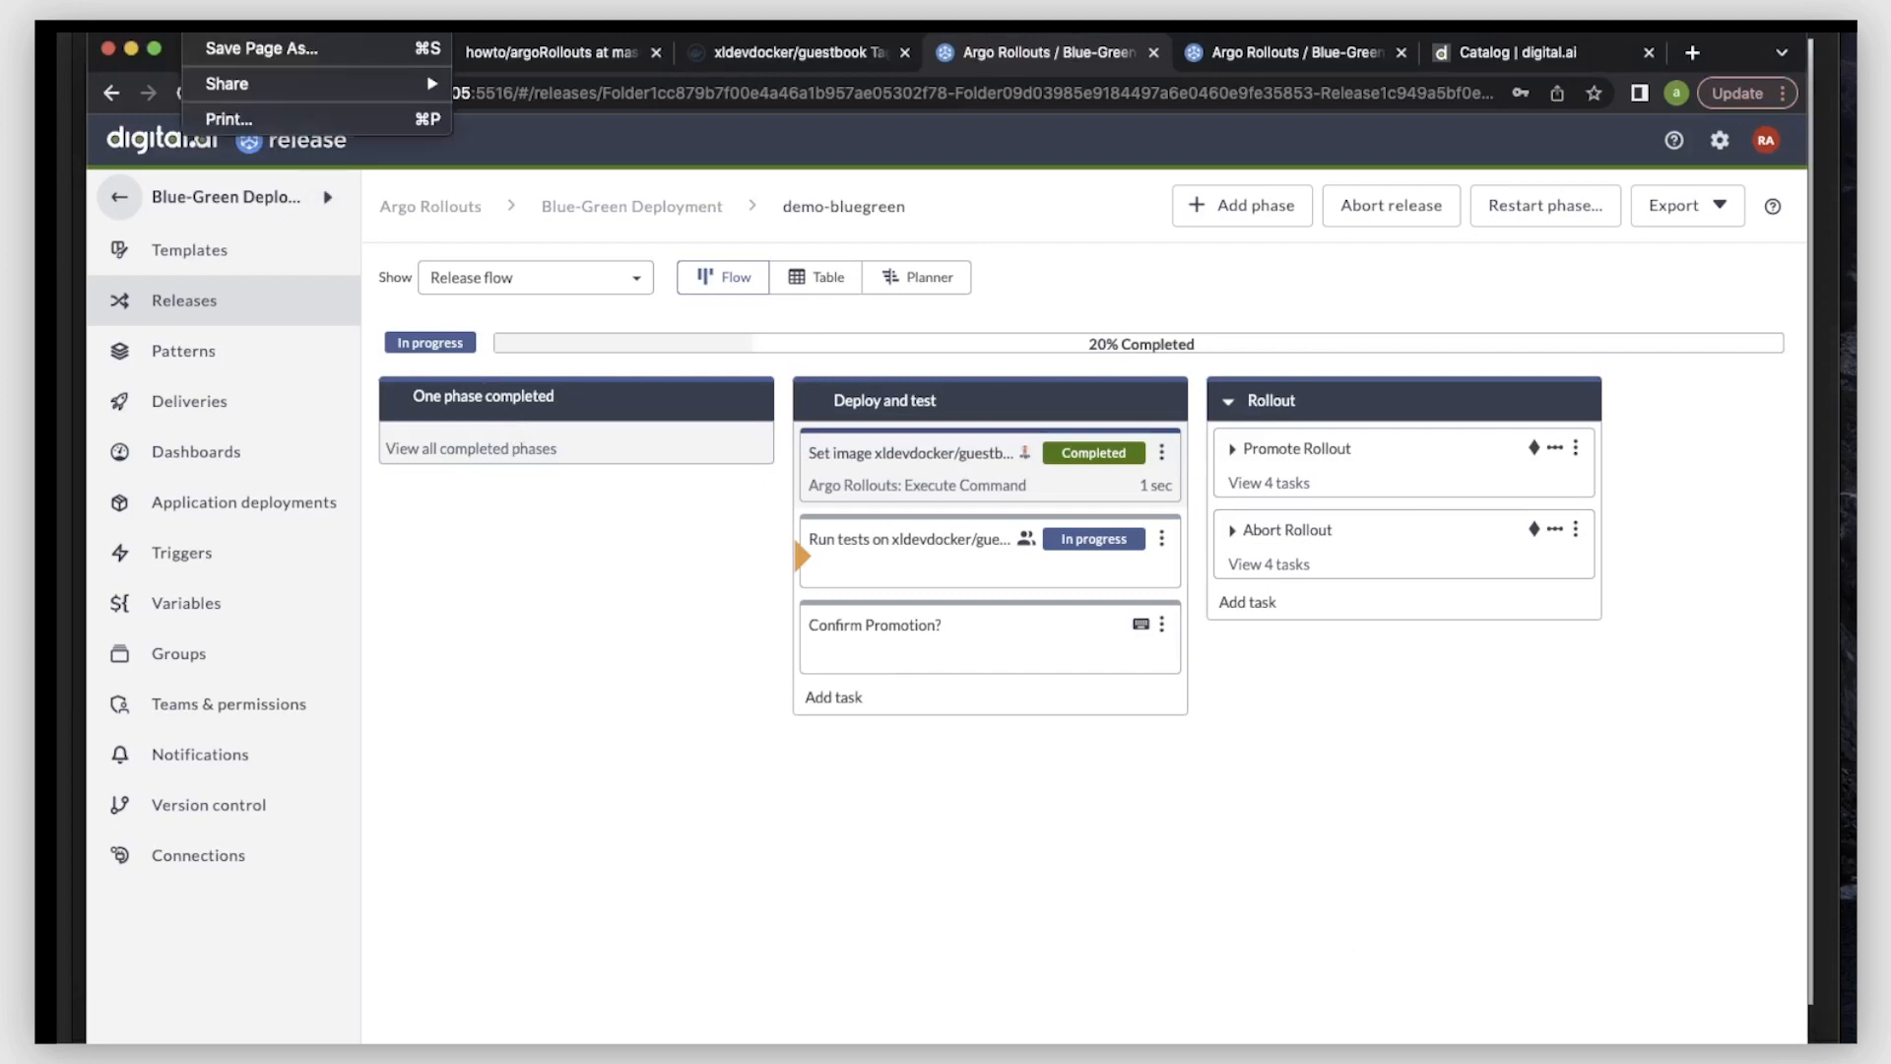
key(super+shift+n)
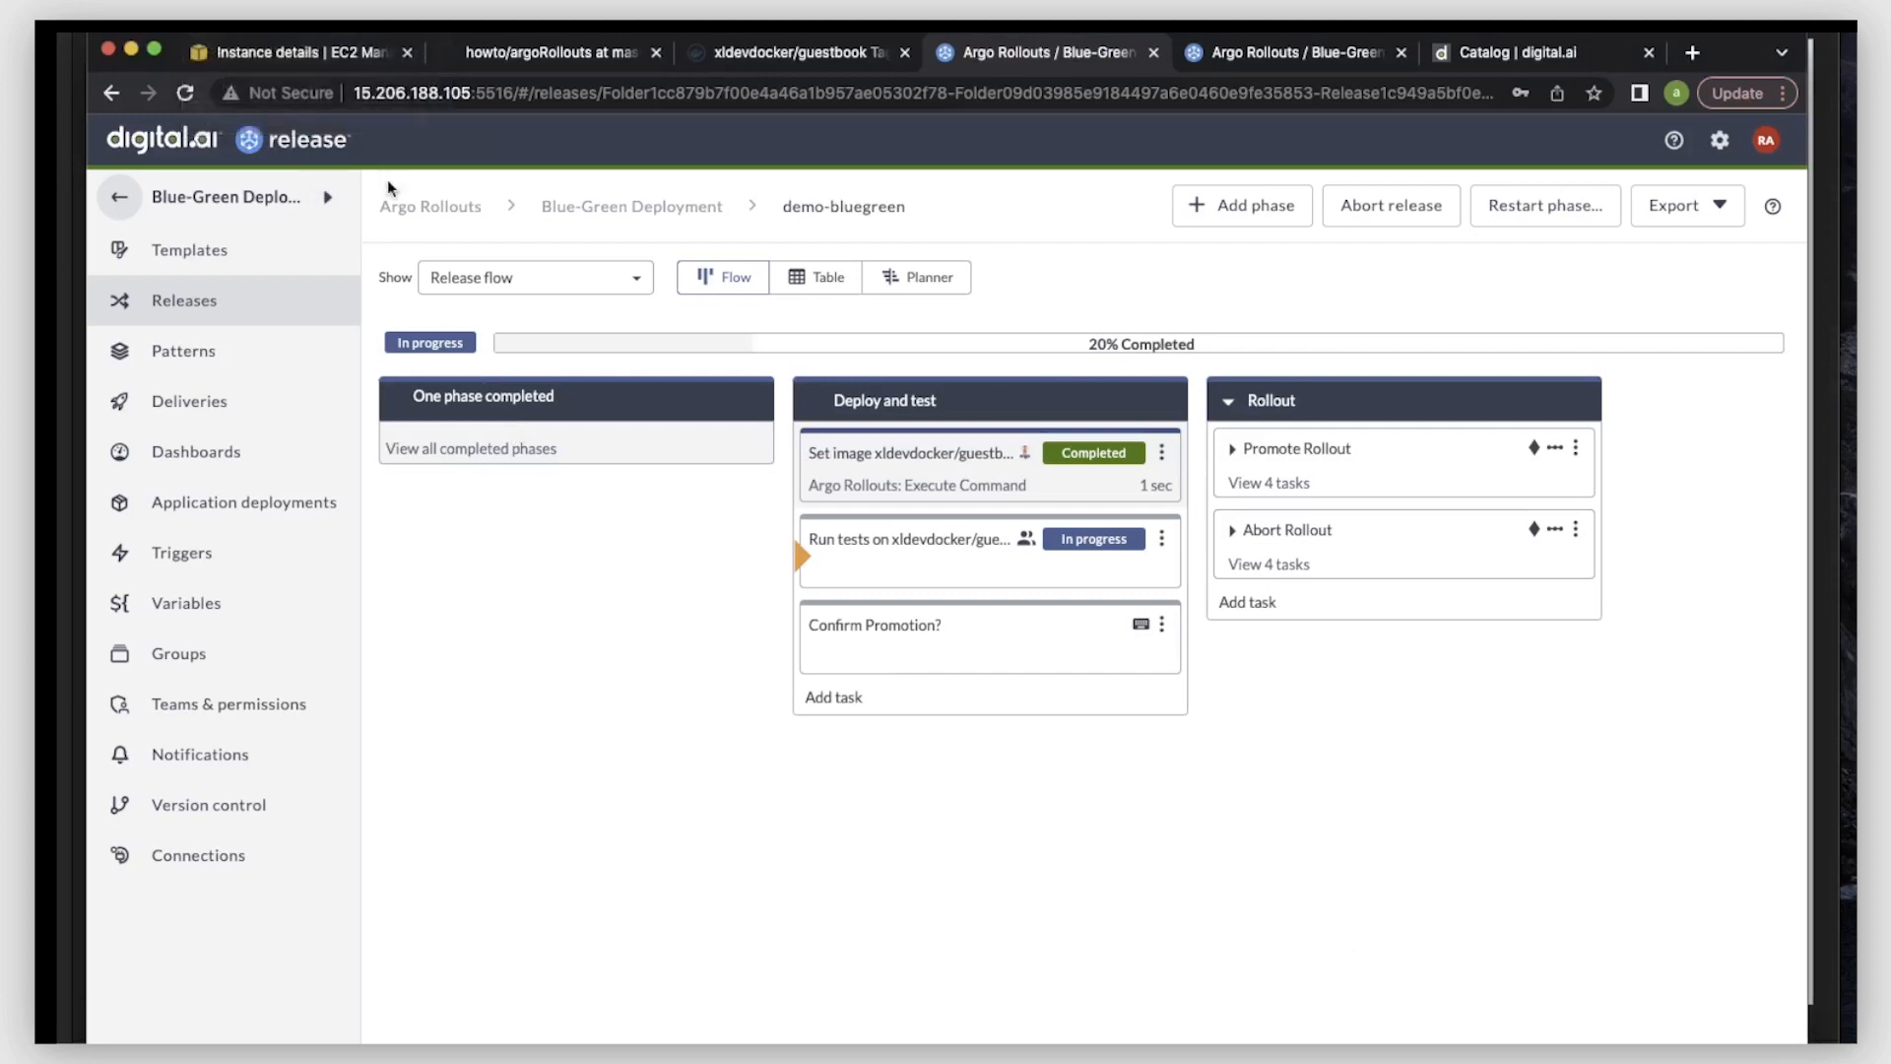
text(a5c324b5dd30244a4b4056a5e6071b4d-758521666.ap-south-1.elb.amazonaws.com)
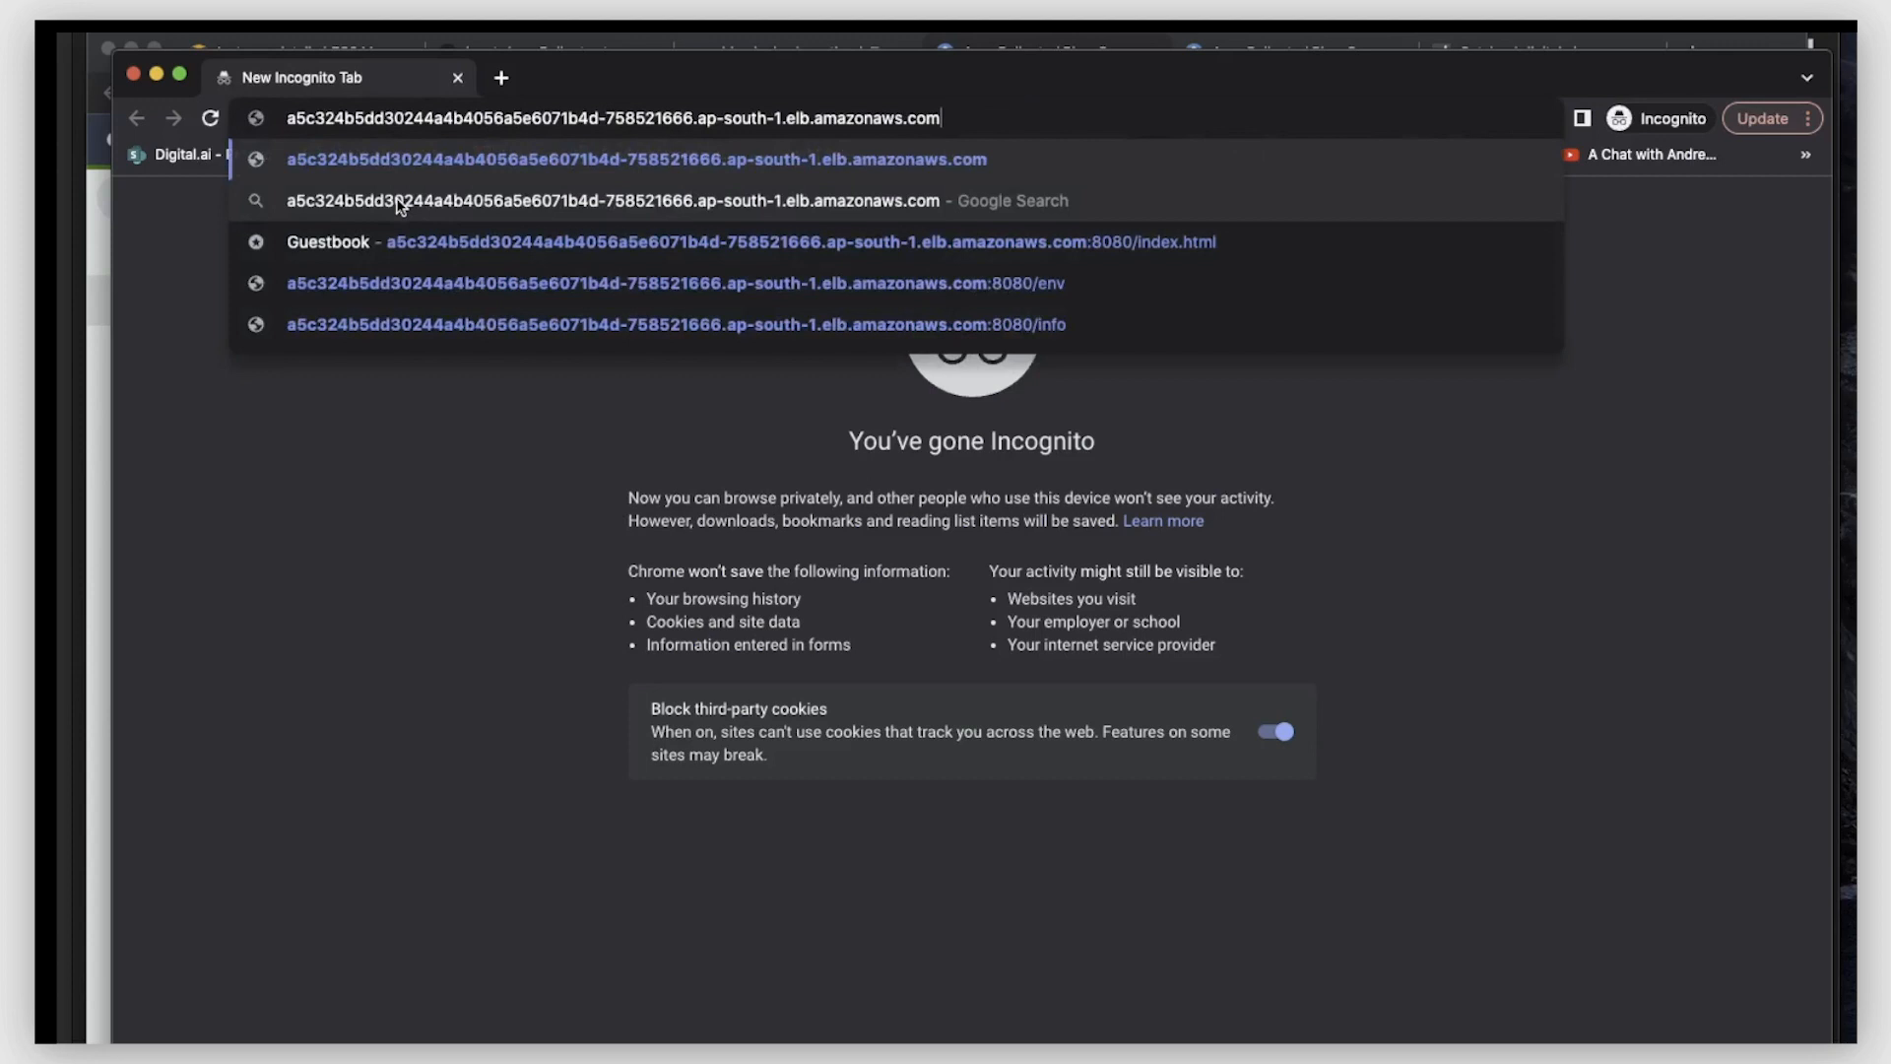
click(680, 240)
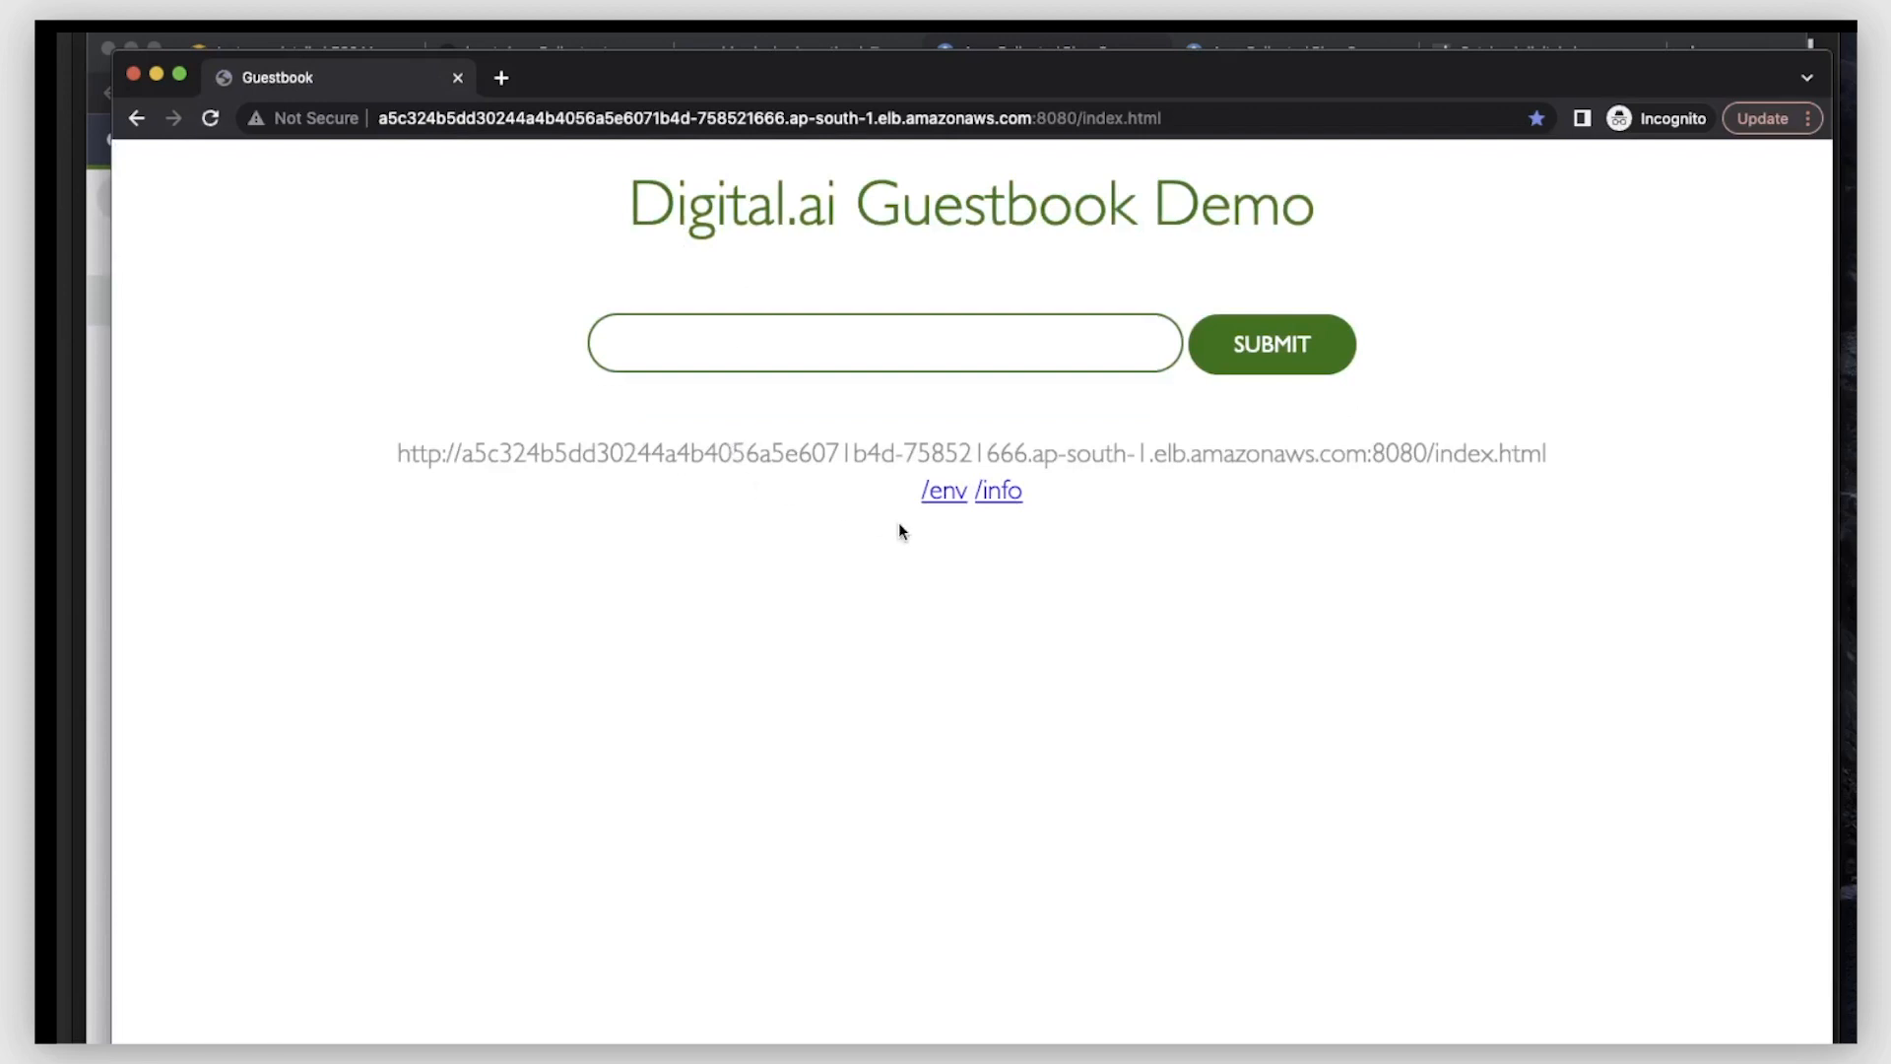
- Examine the /env and /info pages of the preview guestbook and return to its main page
click(947, 504)
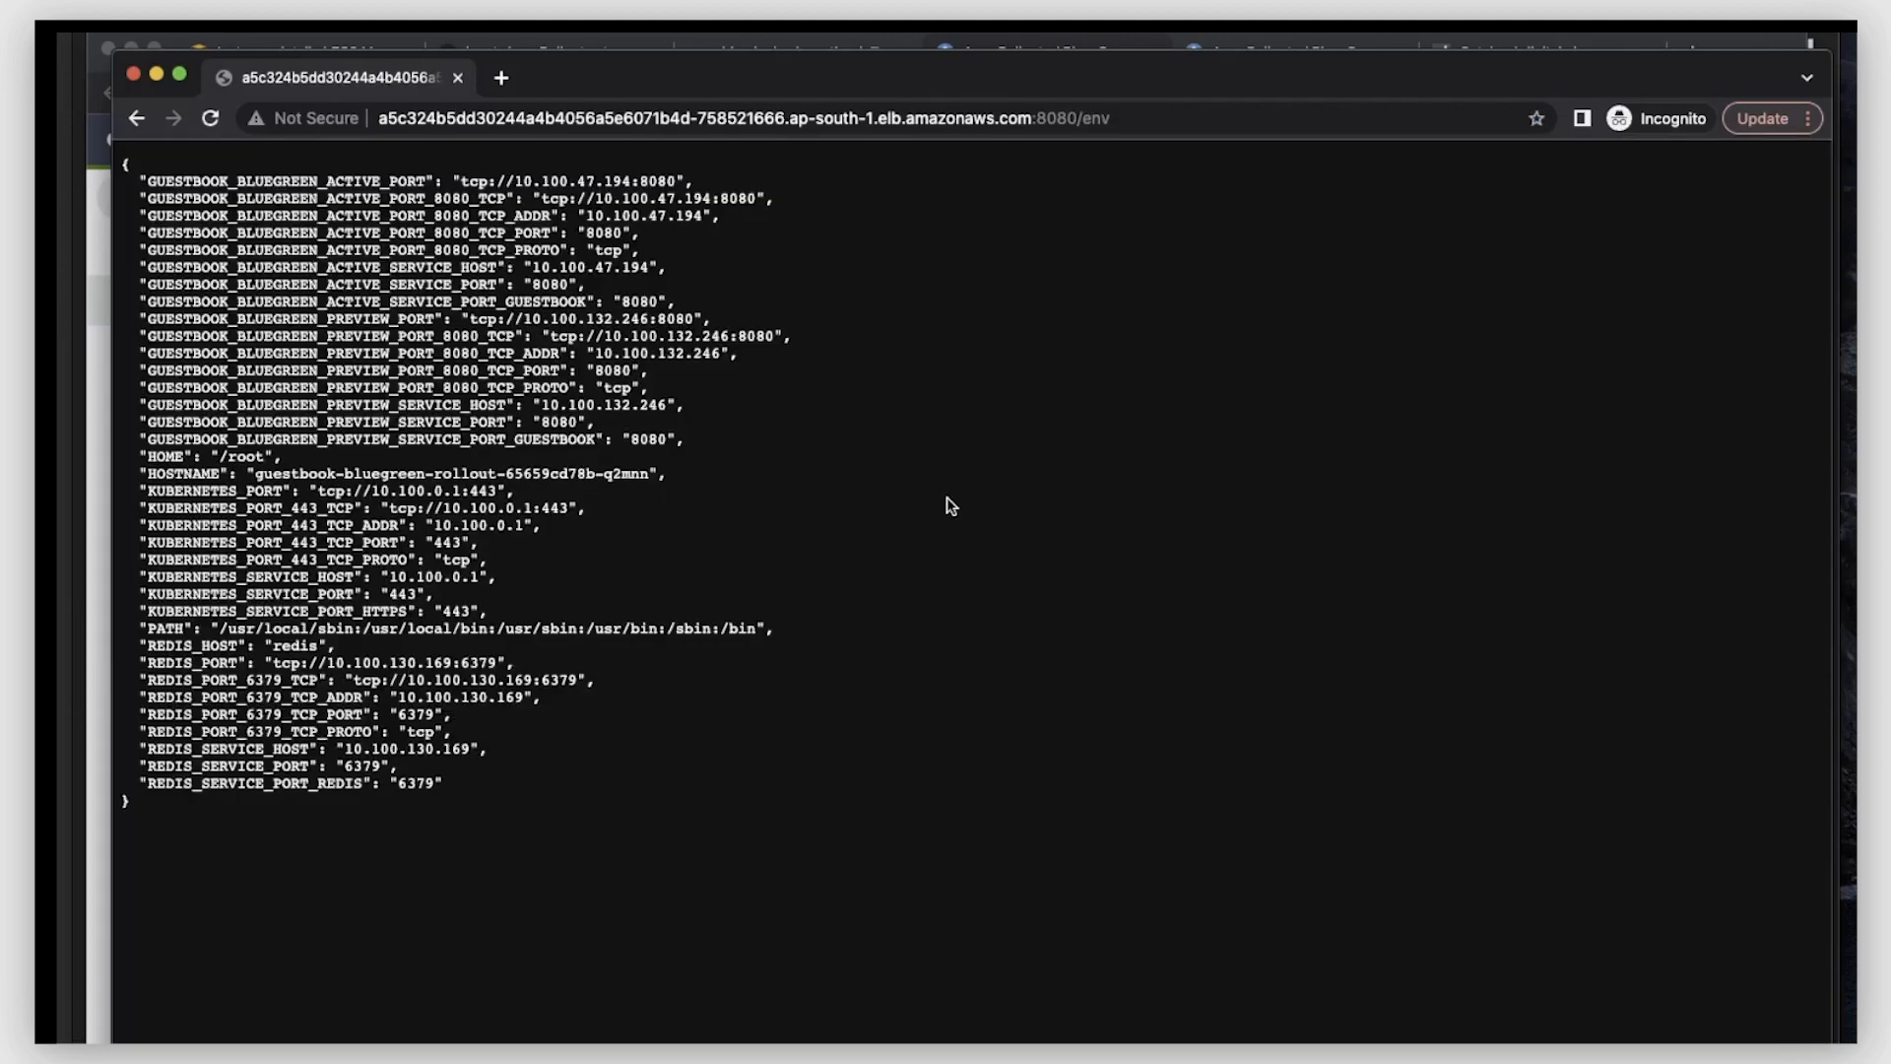
click(136, 118)
click(1009, 495)
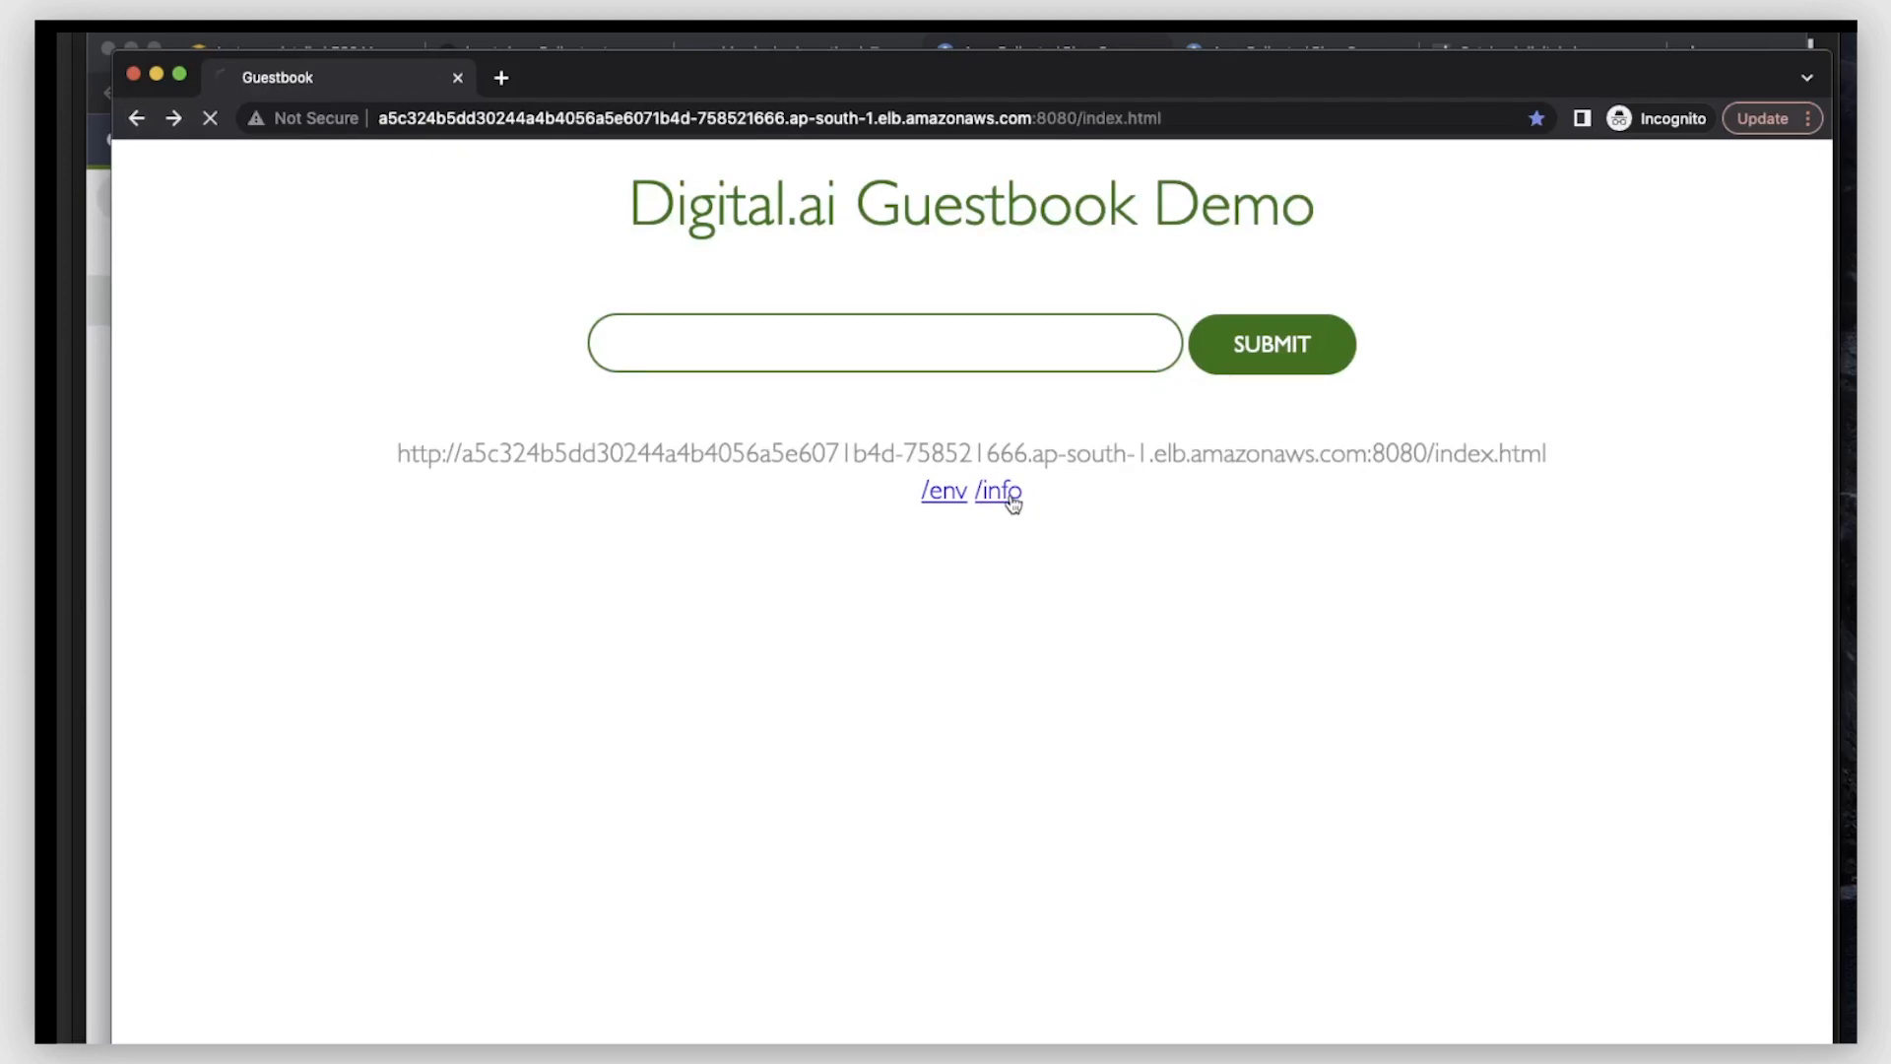
click(136, 118)
- Assign the "Run tests on xldevdocker/guestbook:green" task to the Release Administrator and complete it with the comment "testing completed"
click(276, 36)
click(1163, 537)
click(1161, 581)
click(1163, 538)
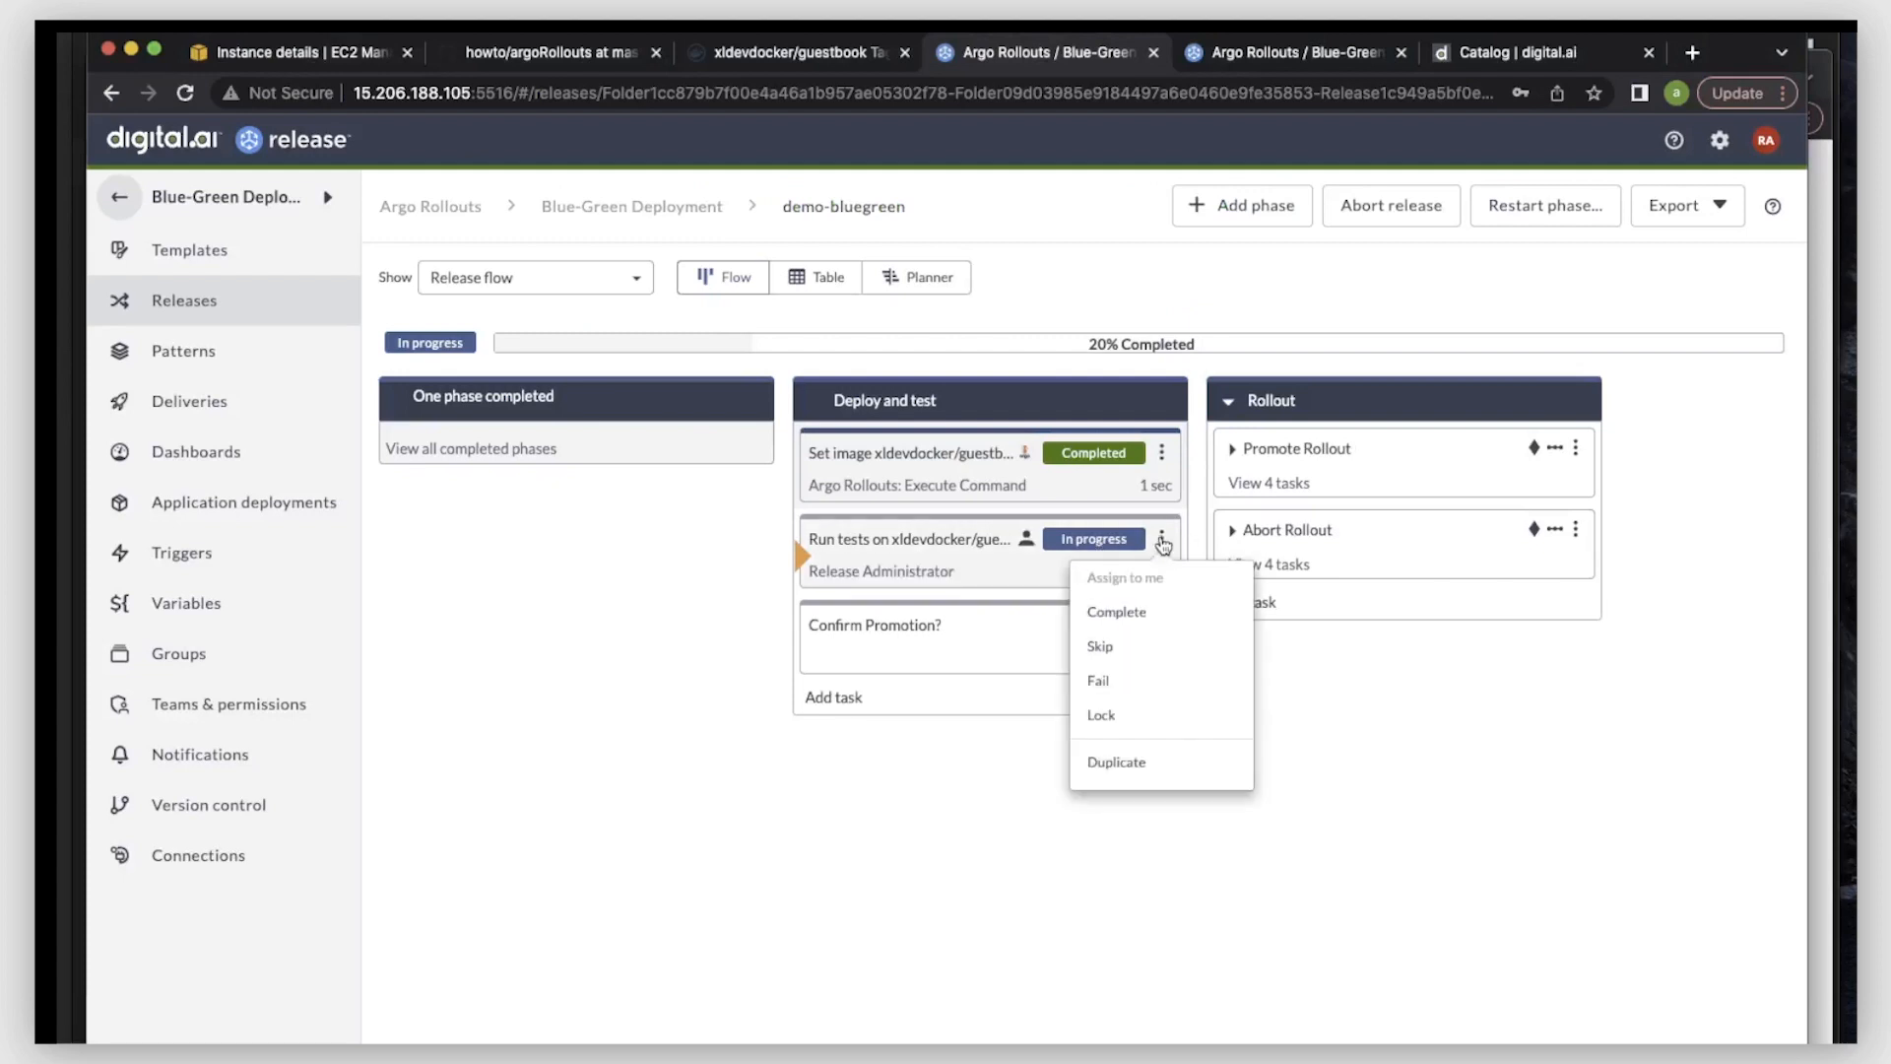
click(1141, 614)
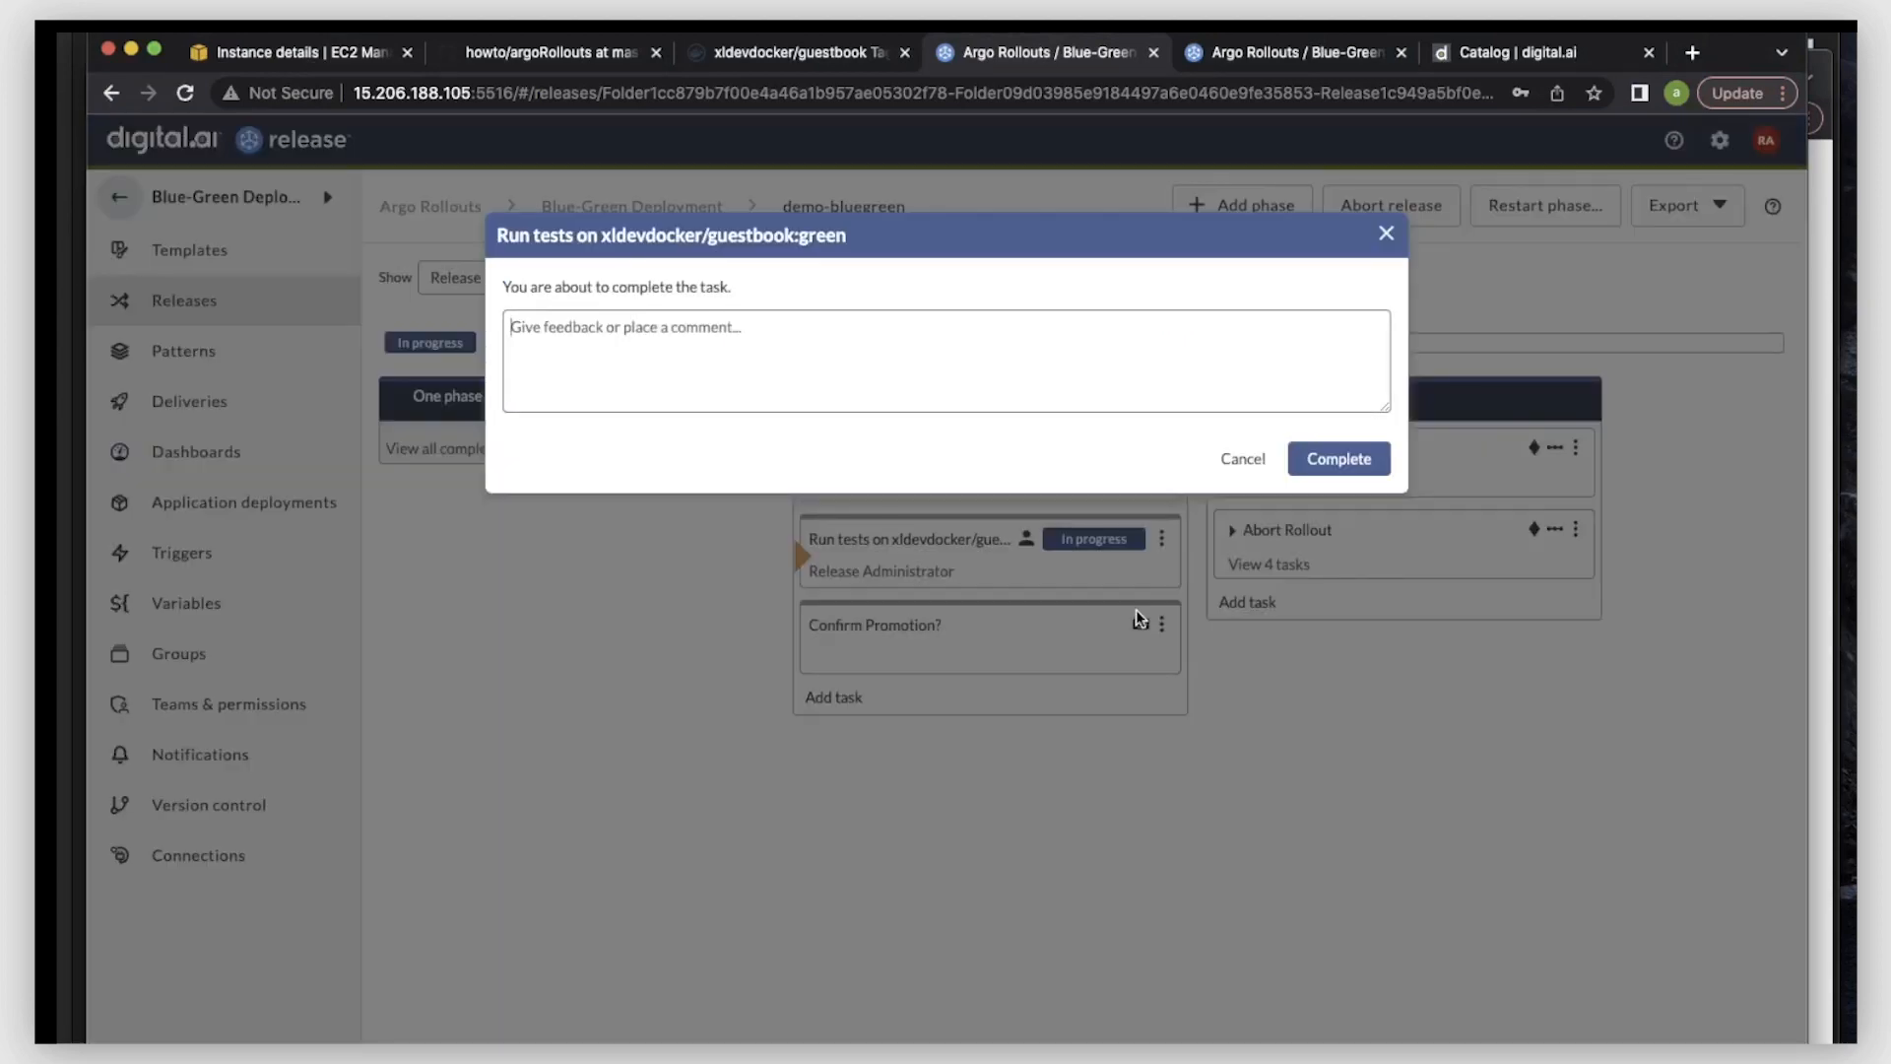
text(testing c)
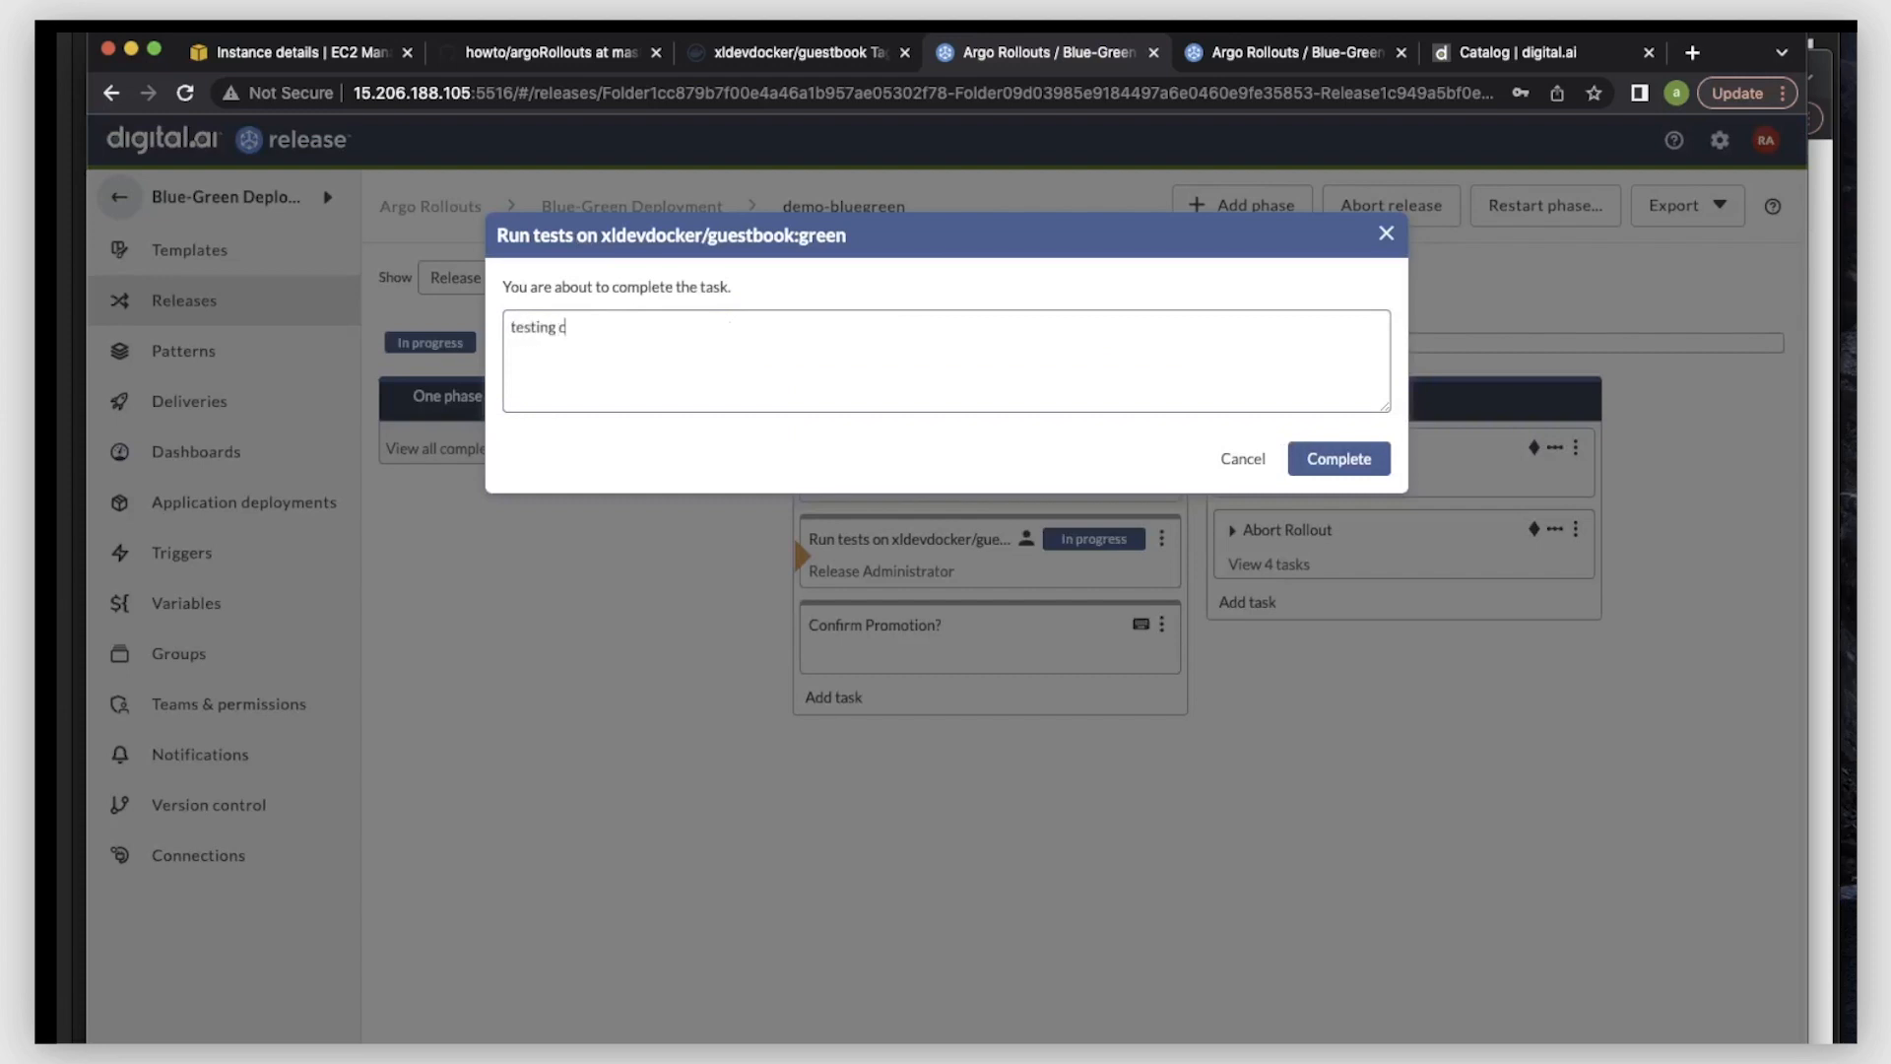
text(ompleted)
click(1338, 461)
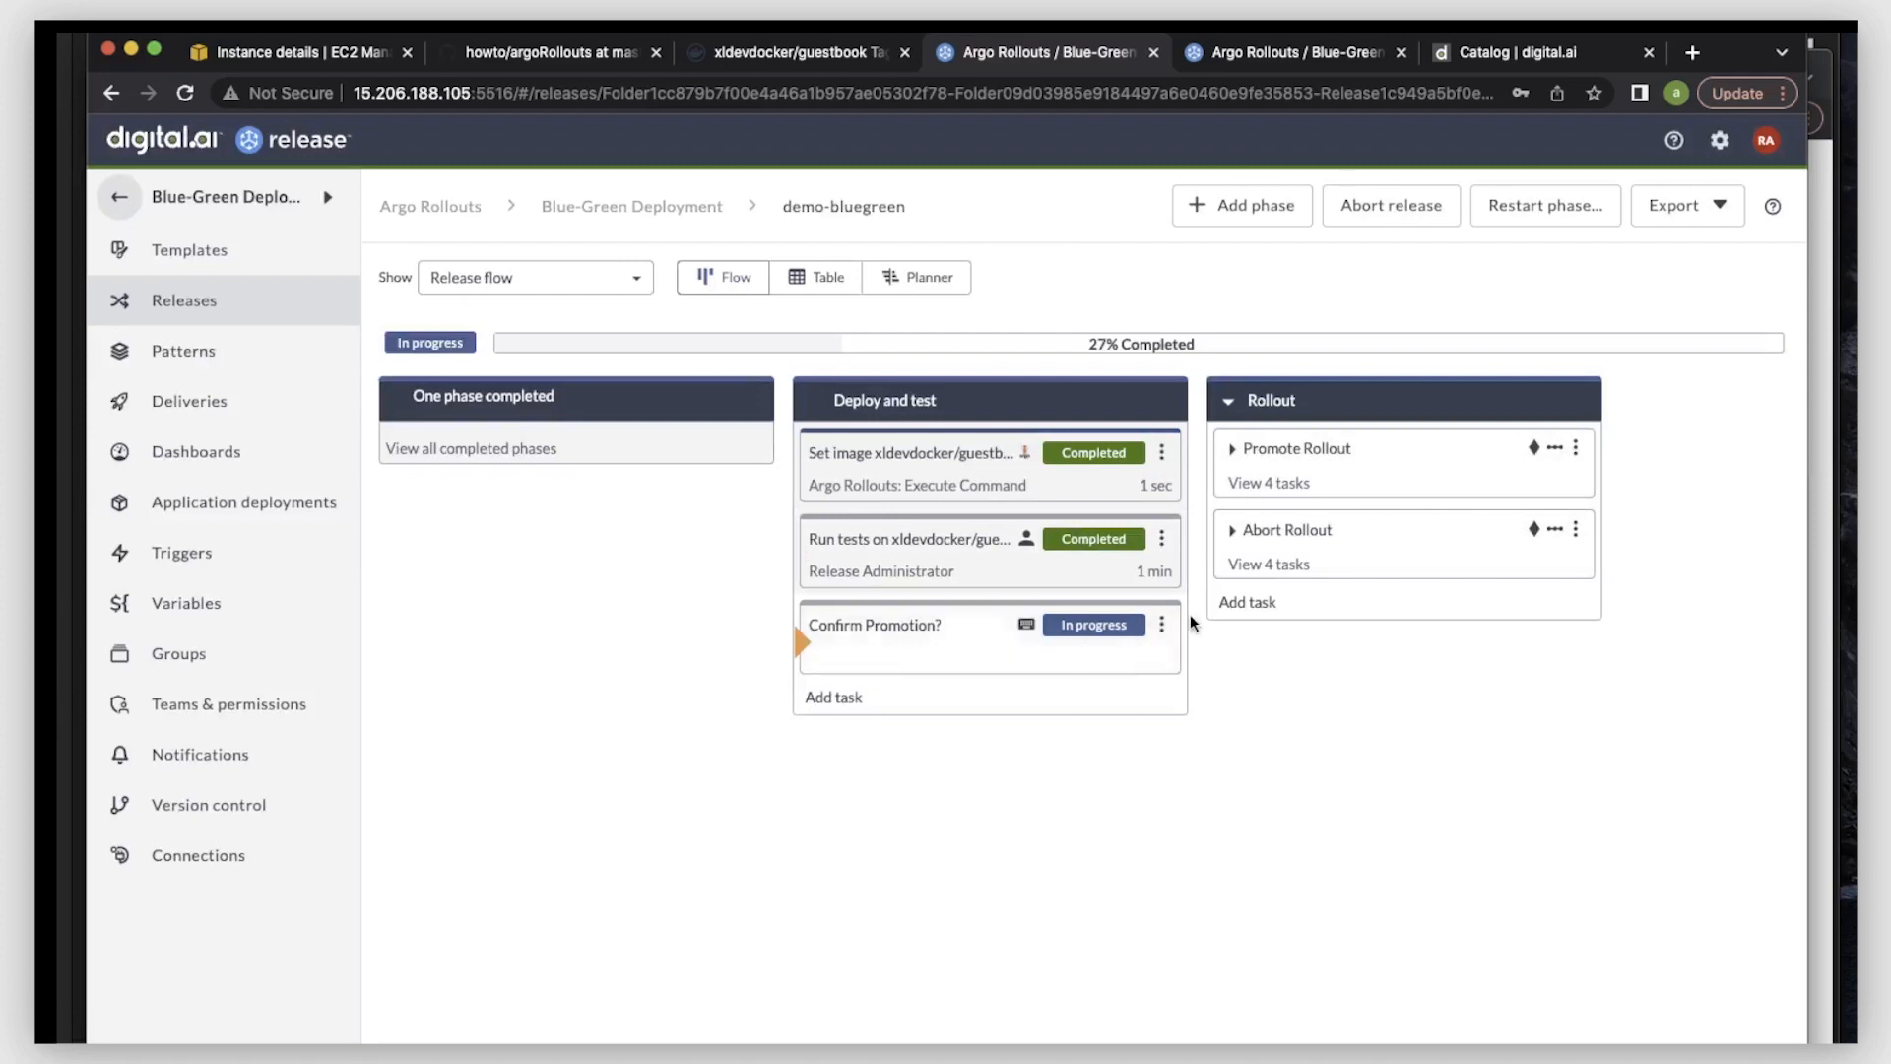
- Assign the "Confirm Promotion?" task to the Release Administrator and complete it with the comment "promoted"
click(1161, 635)
click(1128, 663)
click(1162, 631)
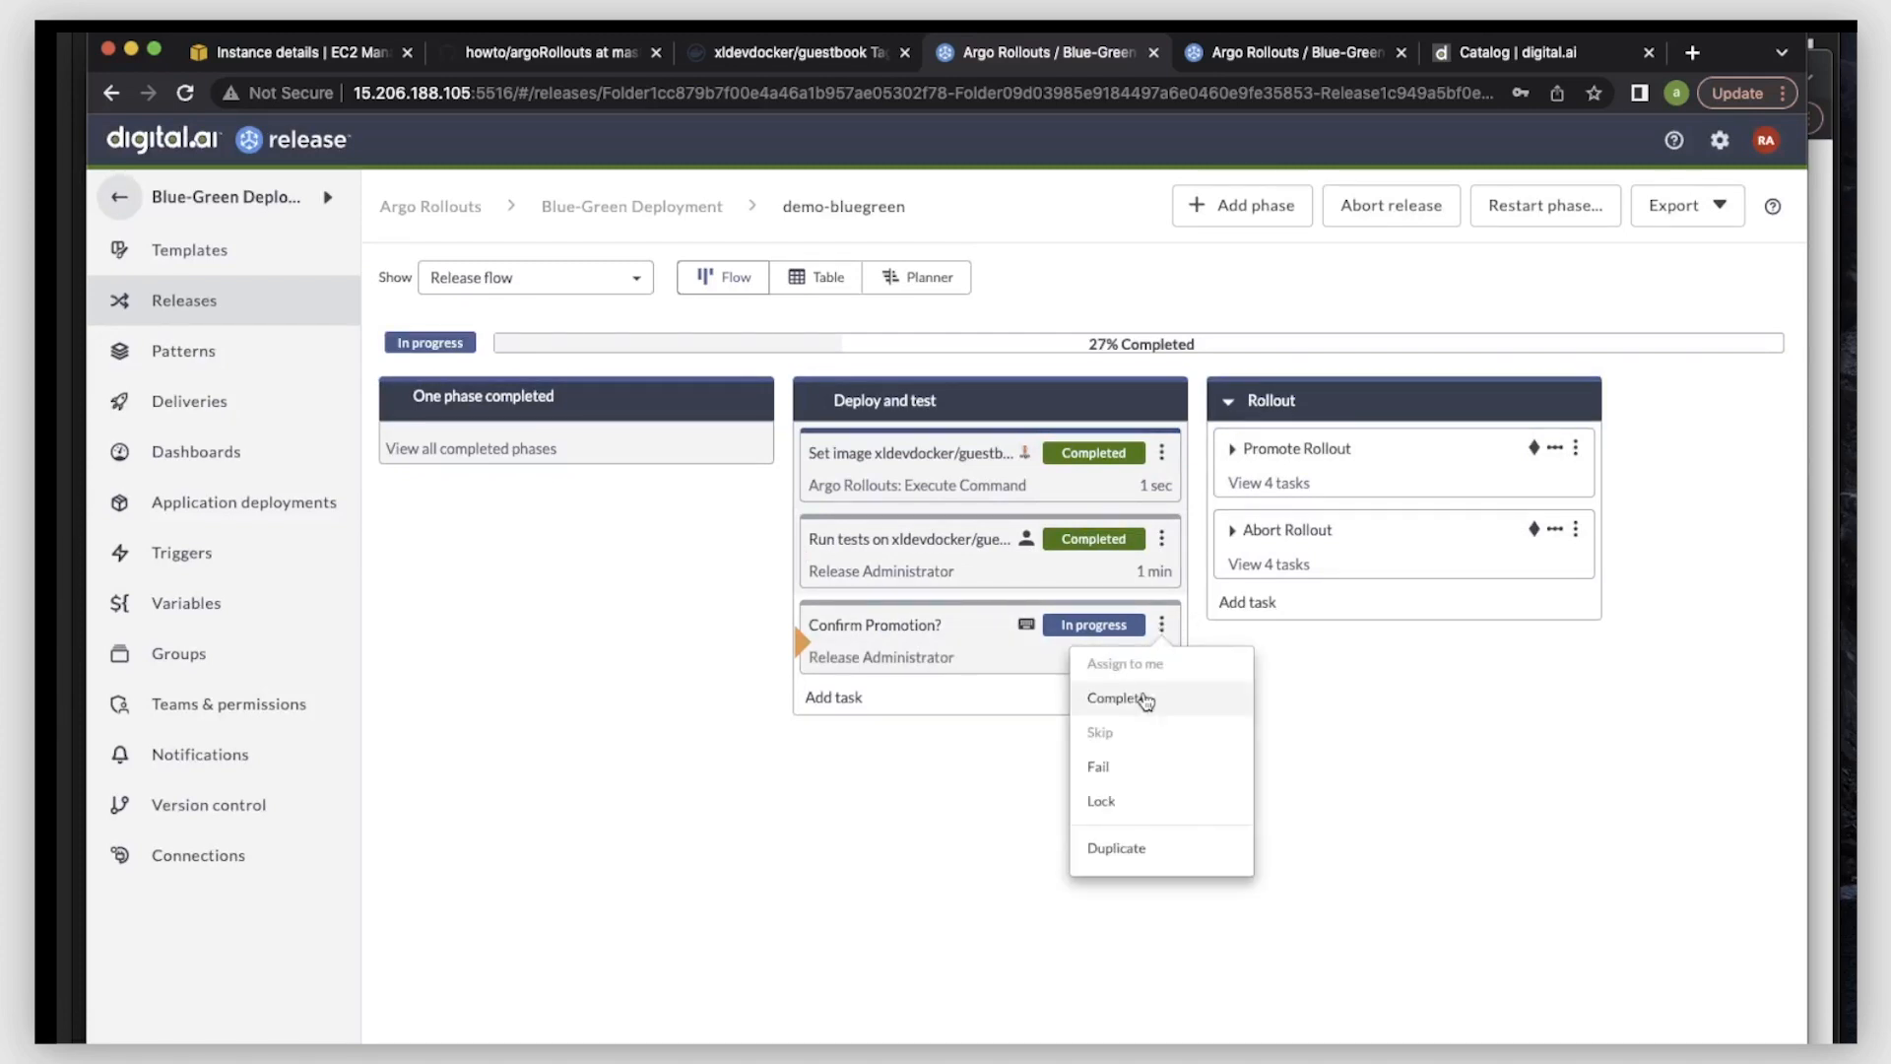
click(1121, 699)
text(promoted)
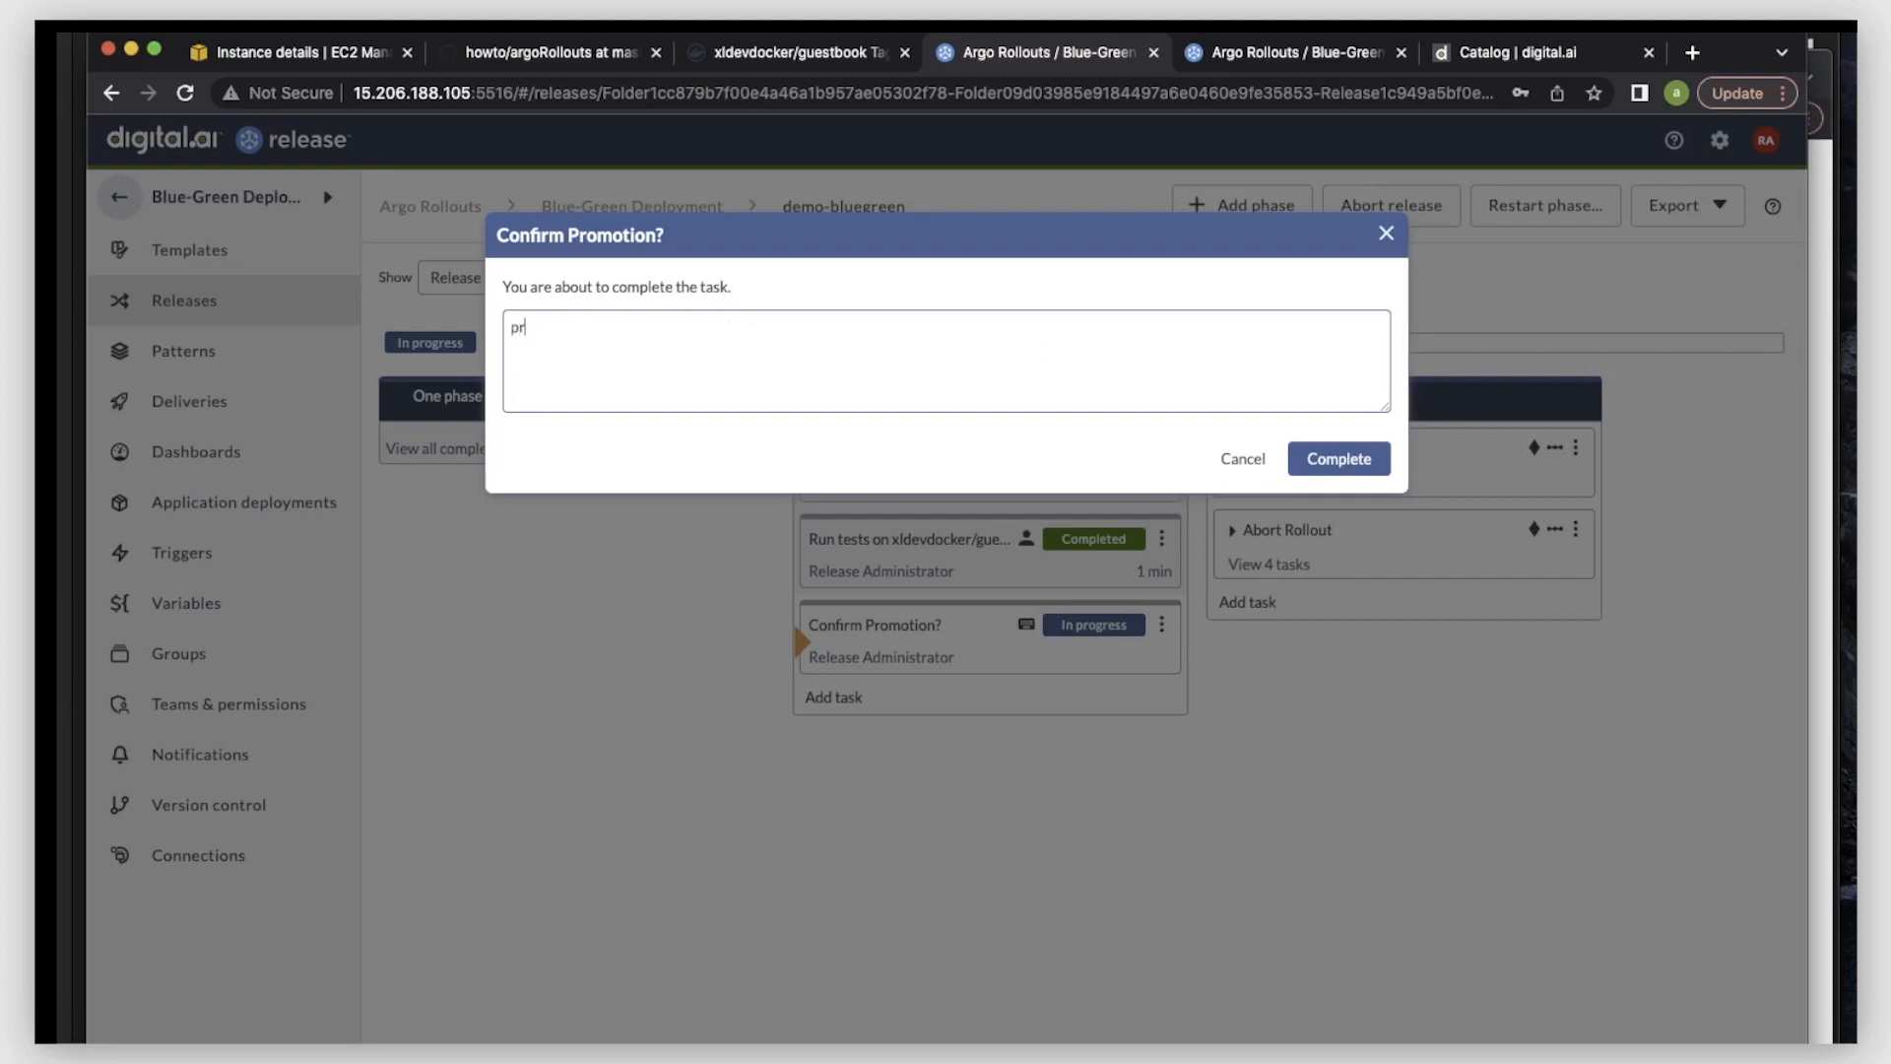
click(1357, 461)
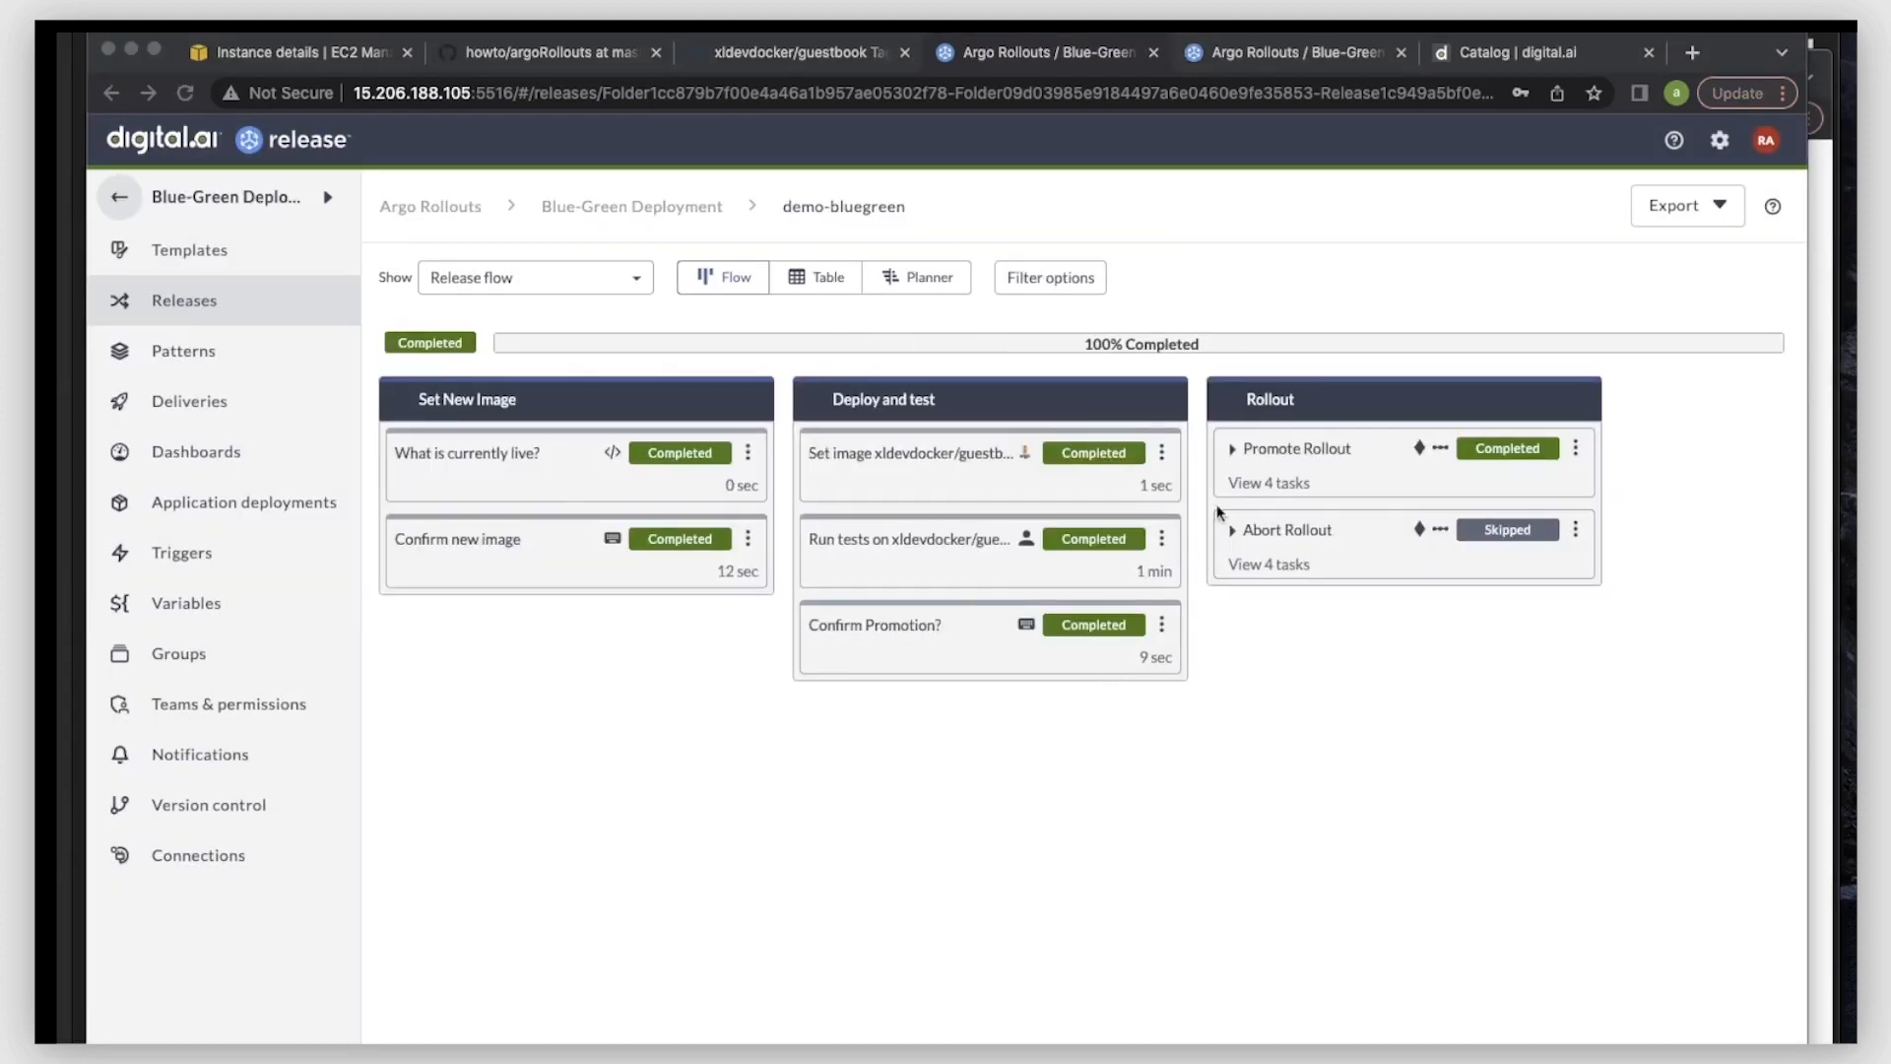
- Examine the tasks in the Promote Rollout group and the active image and replicas on the argo-rollouts-bluegreen dashboard
click(1234, 446)
click(1234, 448)
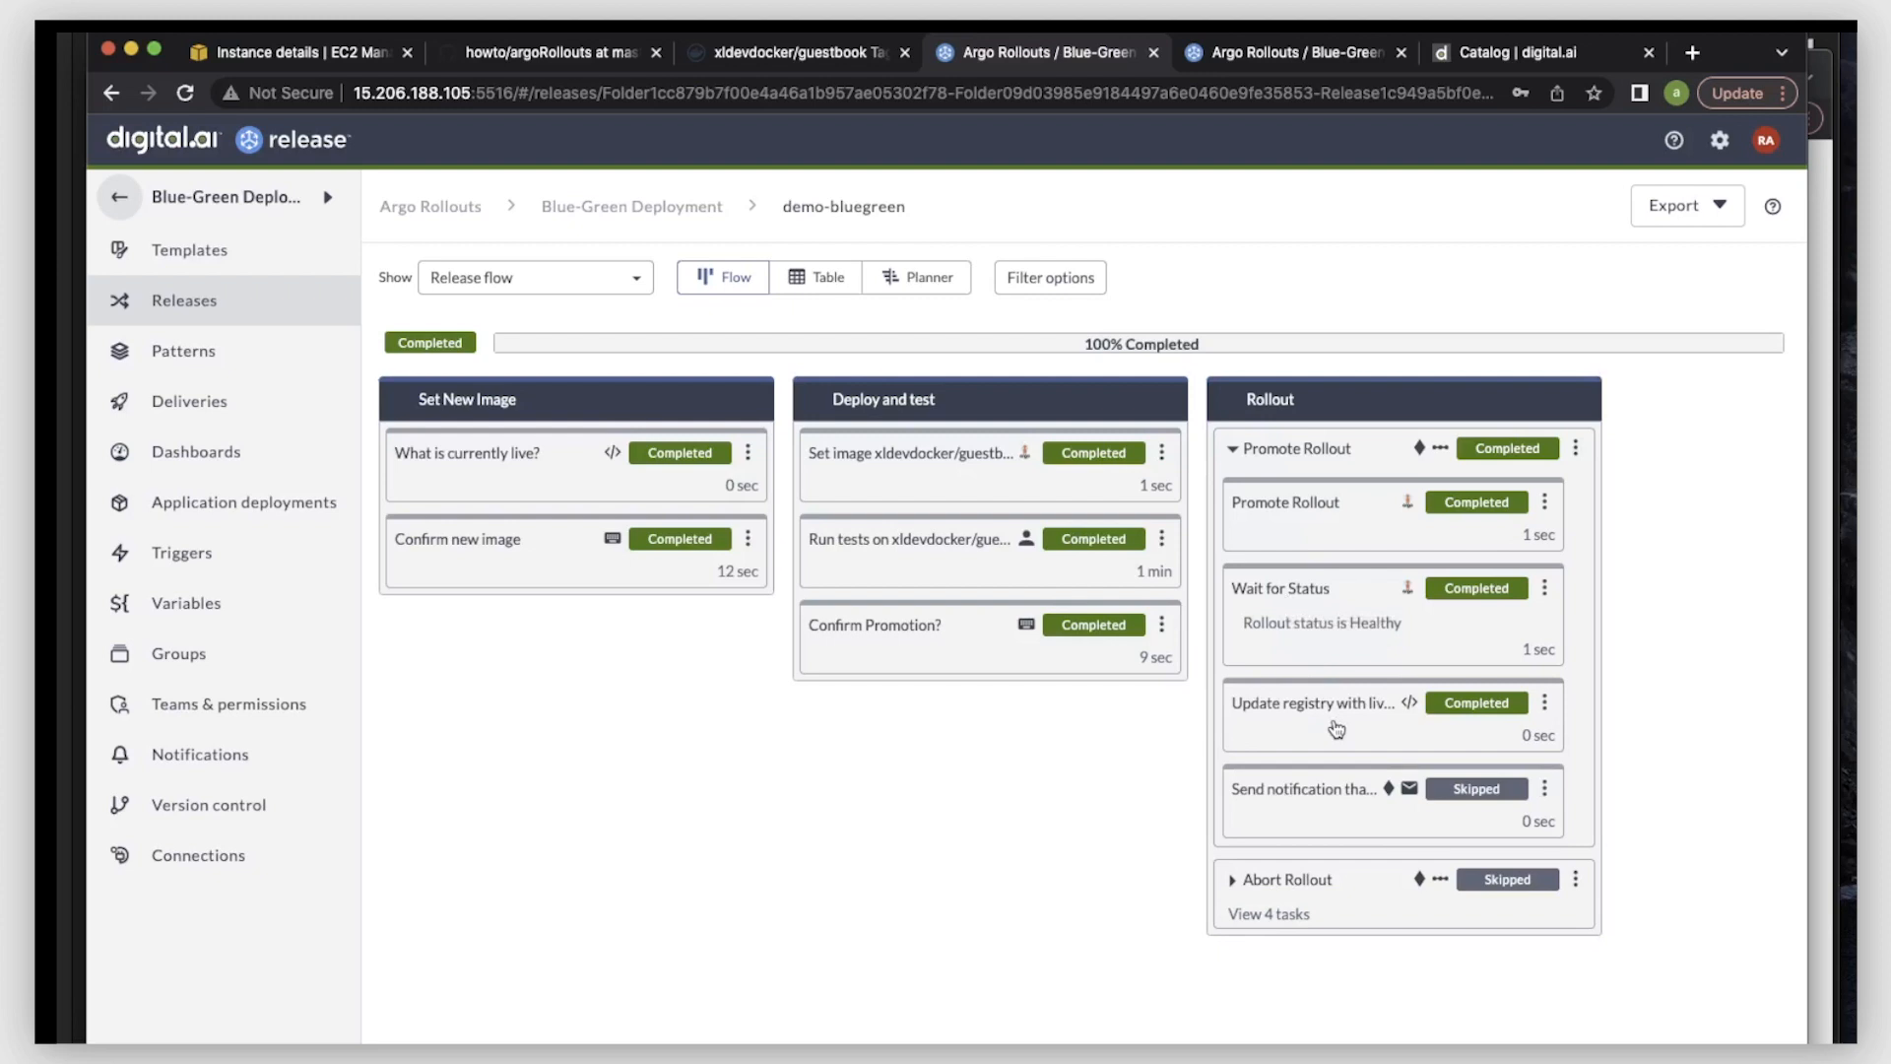
click(1247, 57)
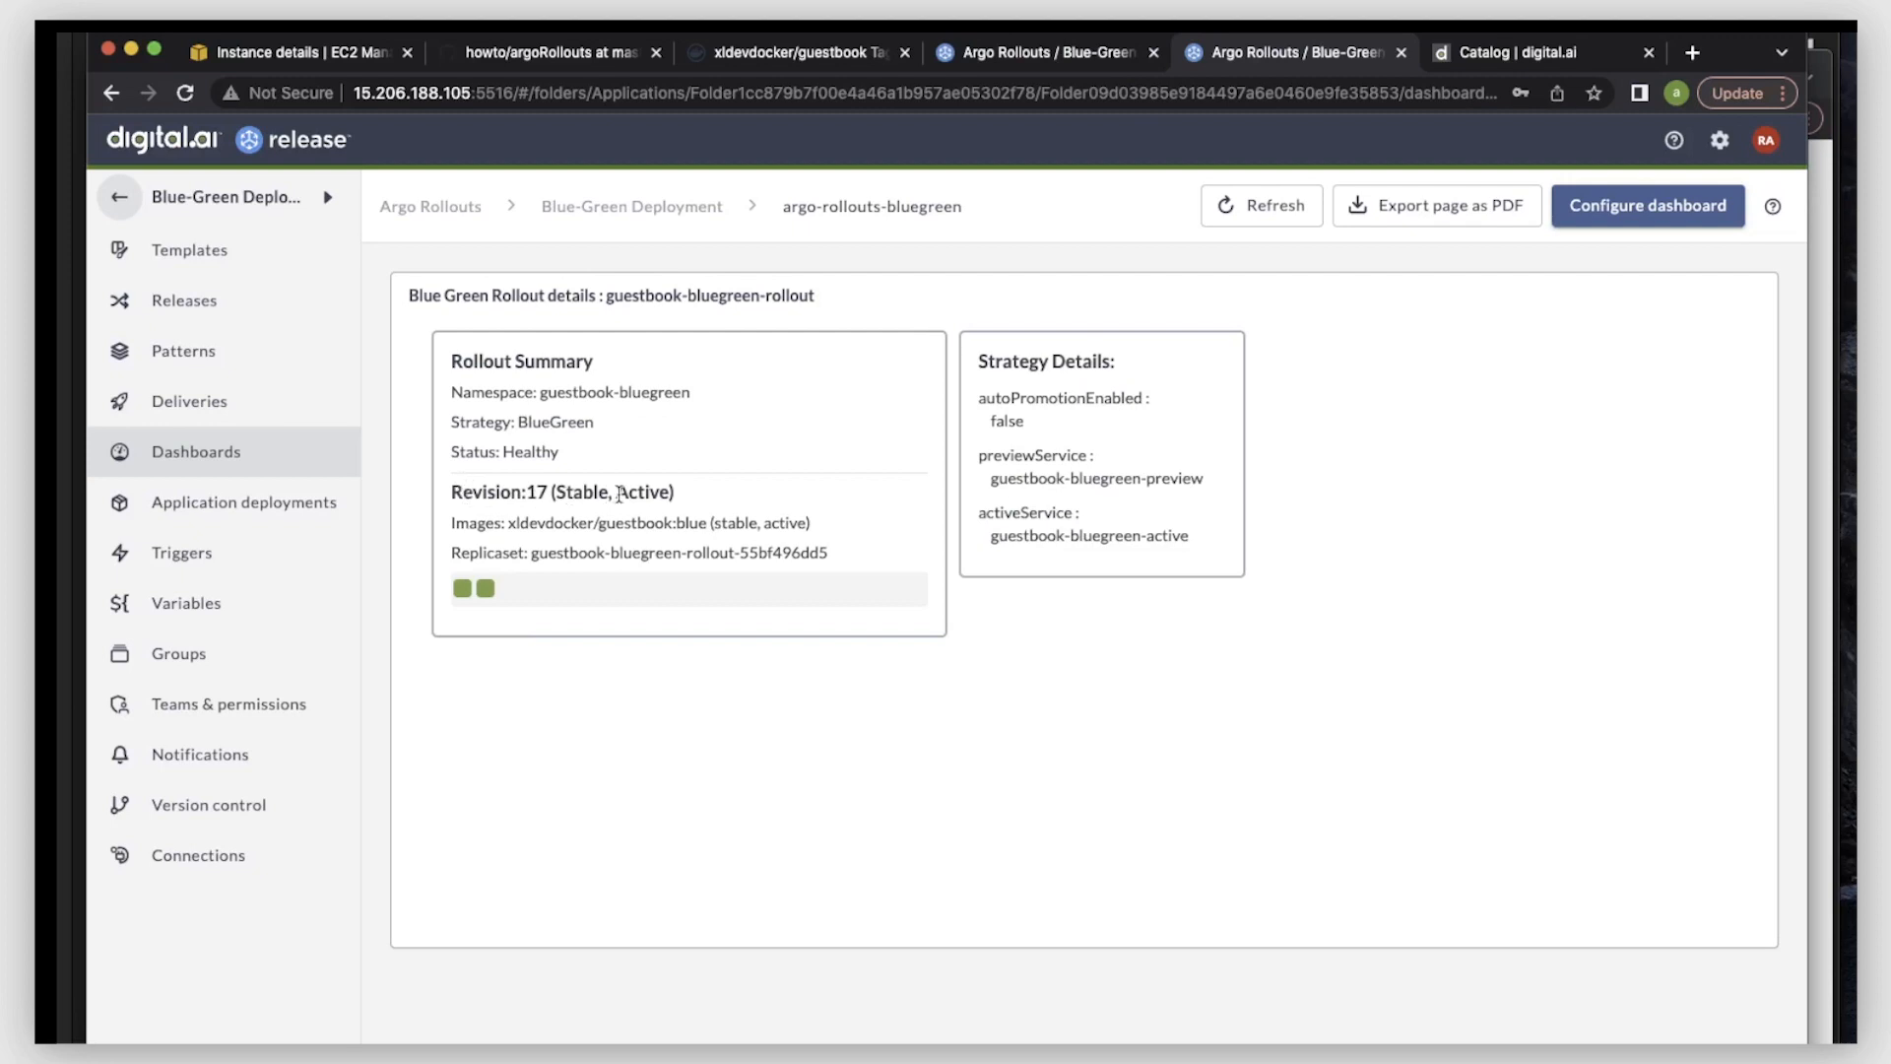
drag(500, 523, 693, 523)
click(667, 523)
mouse_move(464, 599)
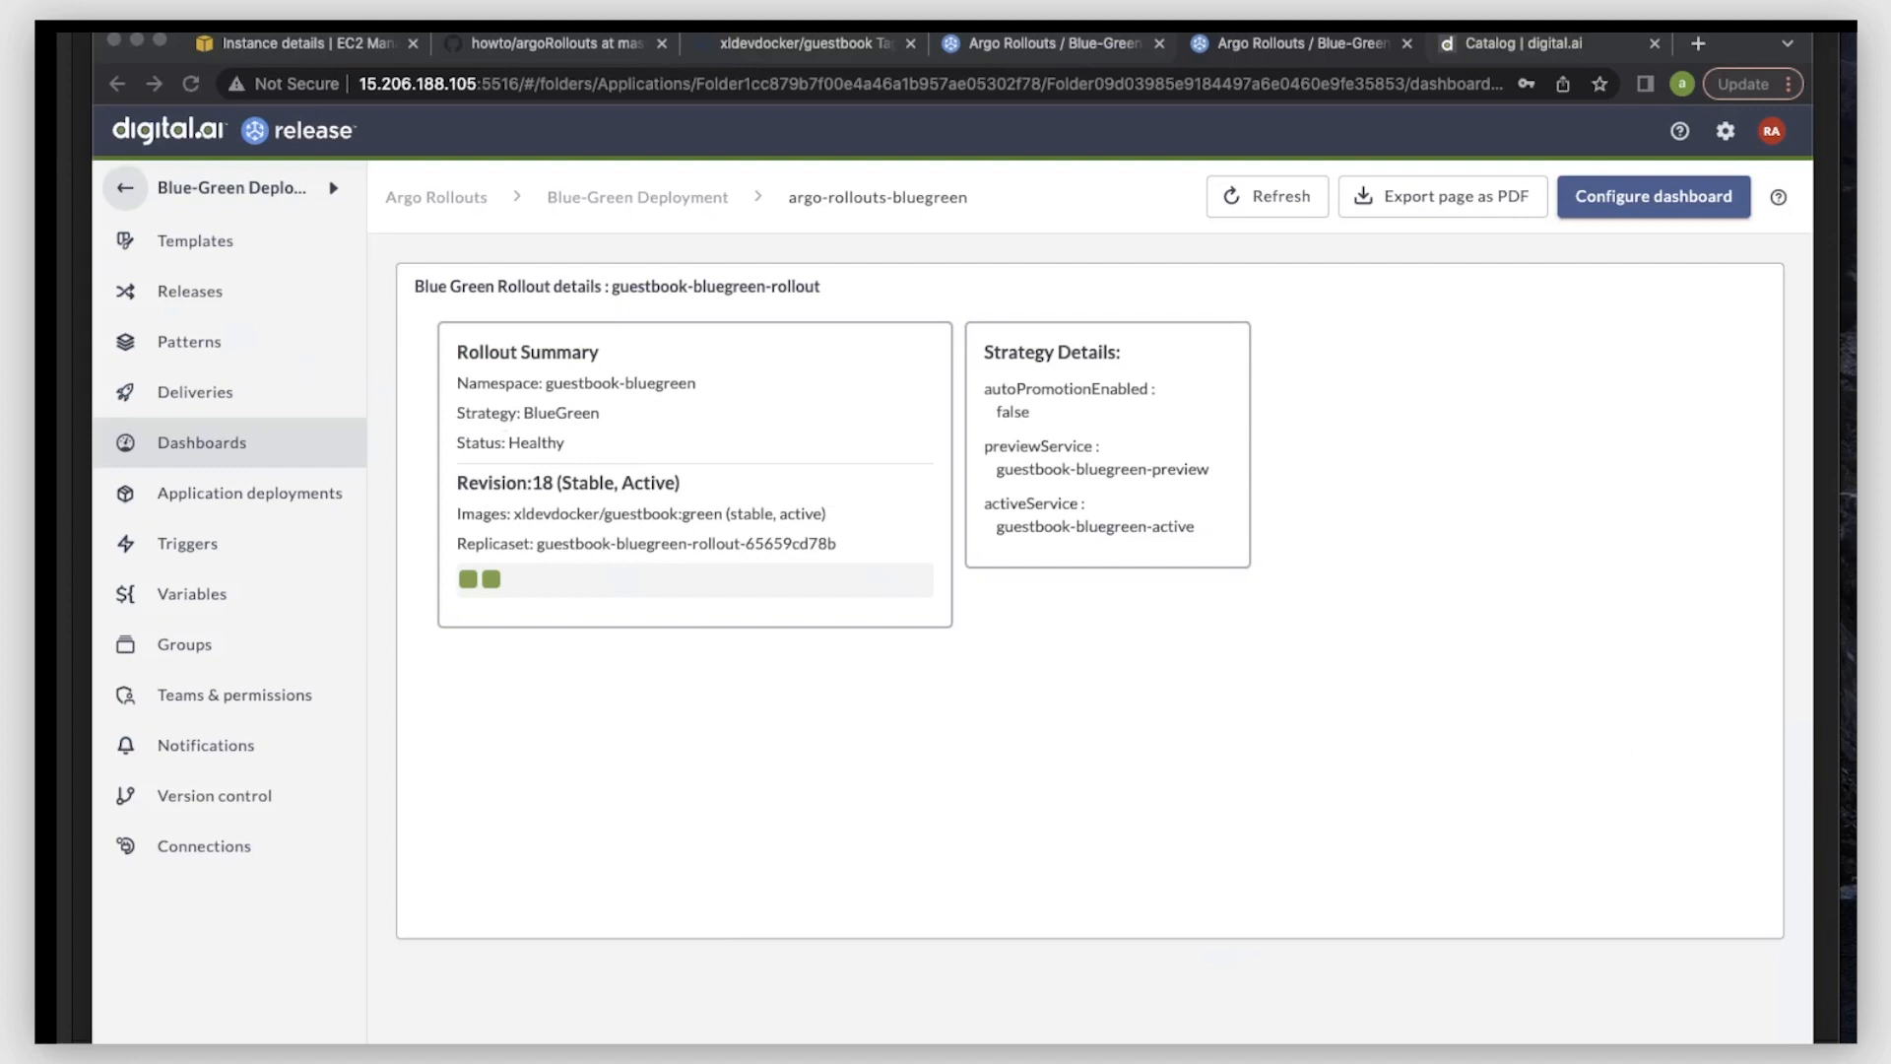
- Open the active guestbook at a272b66c4d38a44cea5f5b14f7ef5a75-548796696.ap-south-1.elb.amazonaws.com:8080/index.html in a new incognito window
click(208, 245)
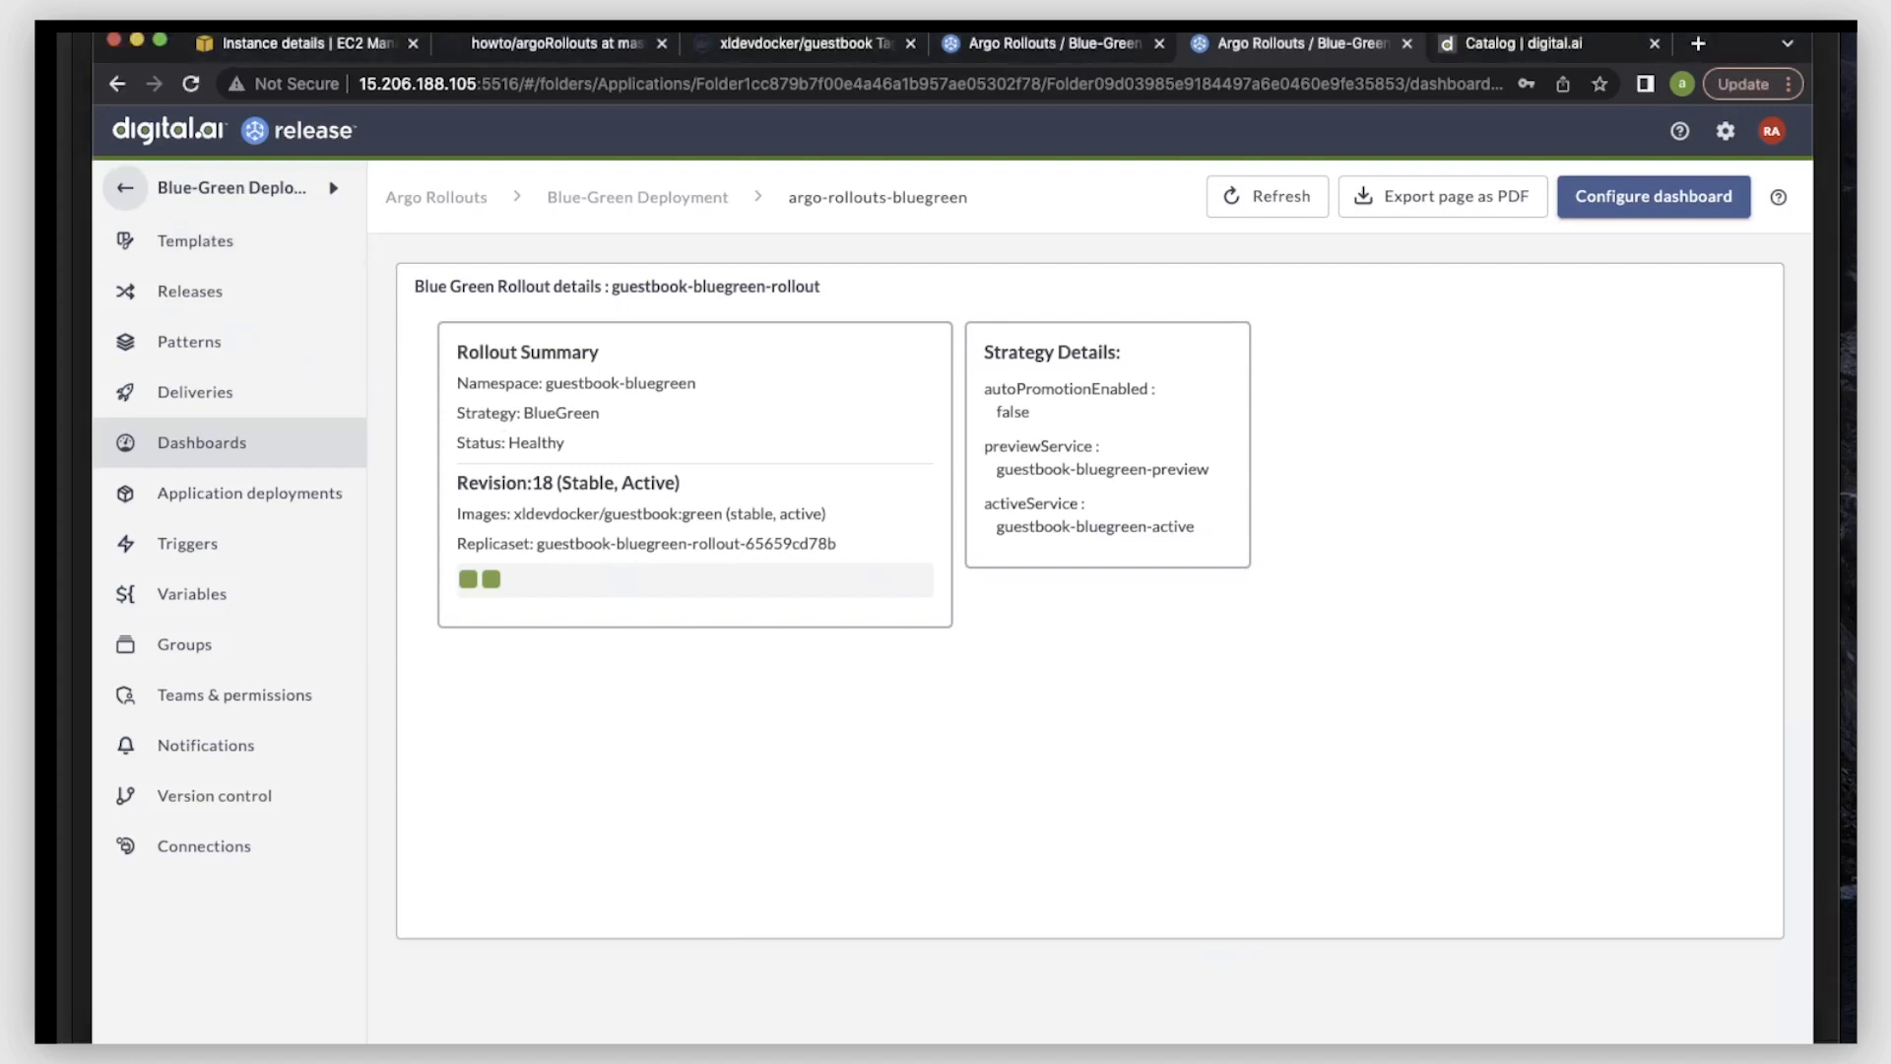
key(super+shift+n)
text(a272b66c4d38a44cea5f5b14f7ef5a75-548796696.ap-south-1.elb.amazonaws.com)
click(835, 228)
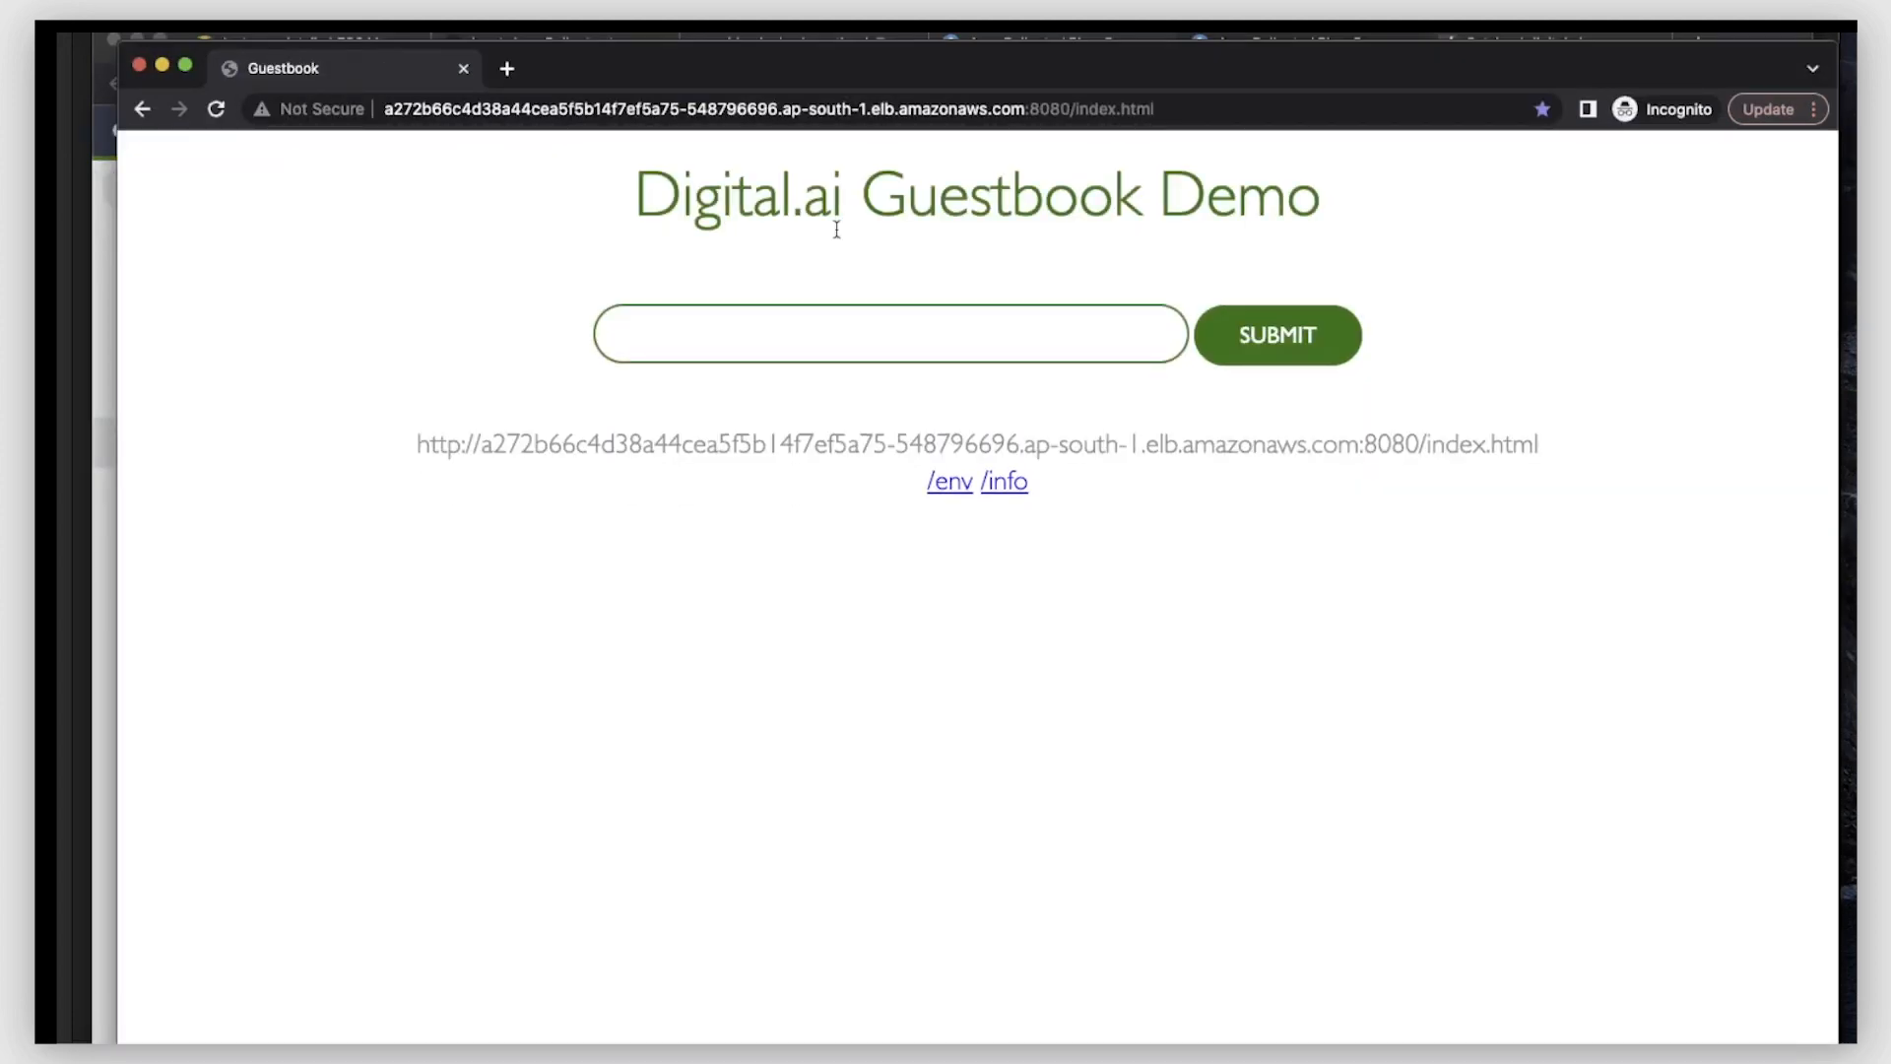
click(1852, 299)
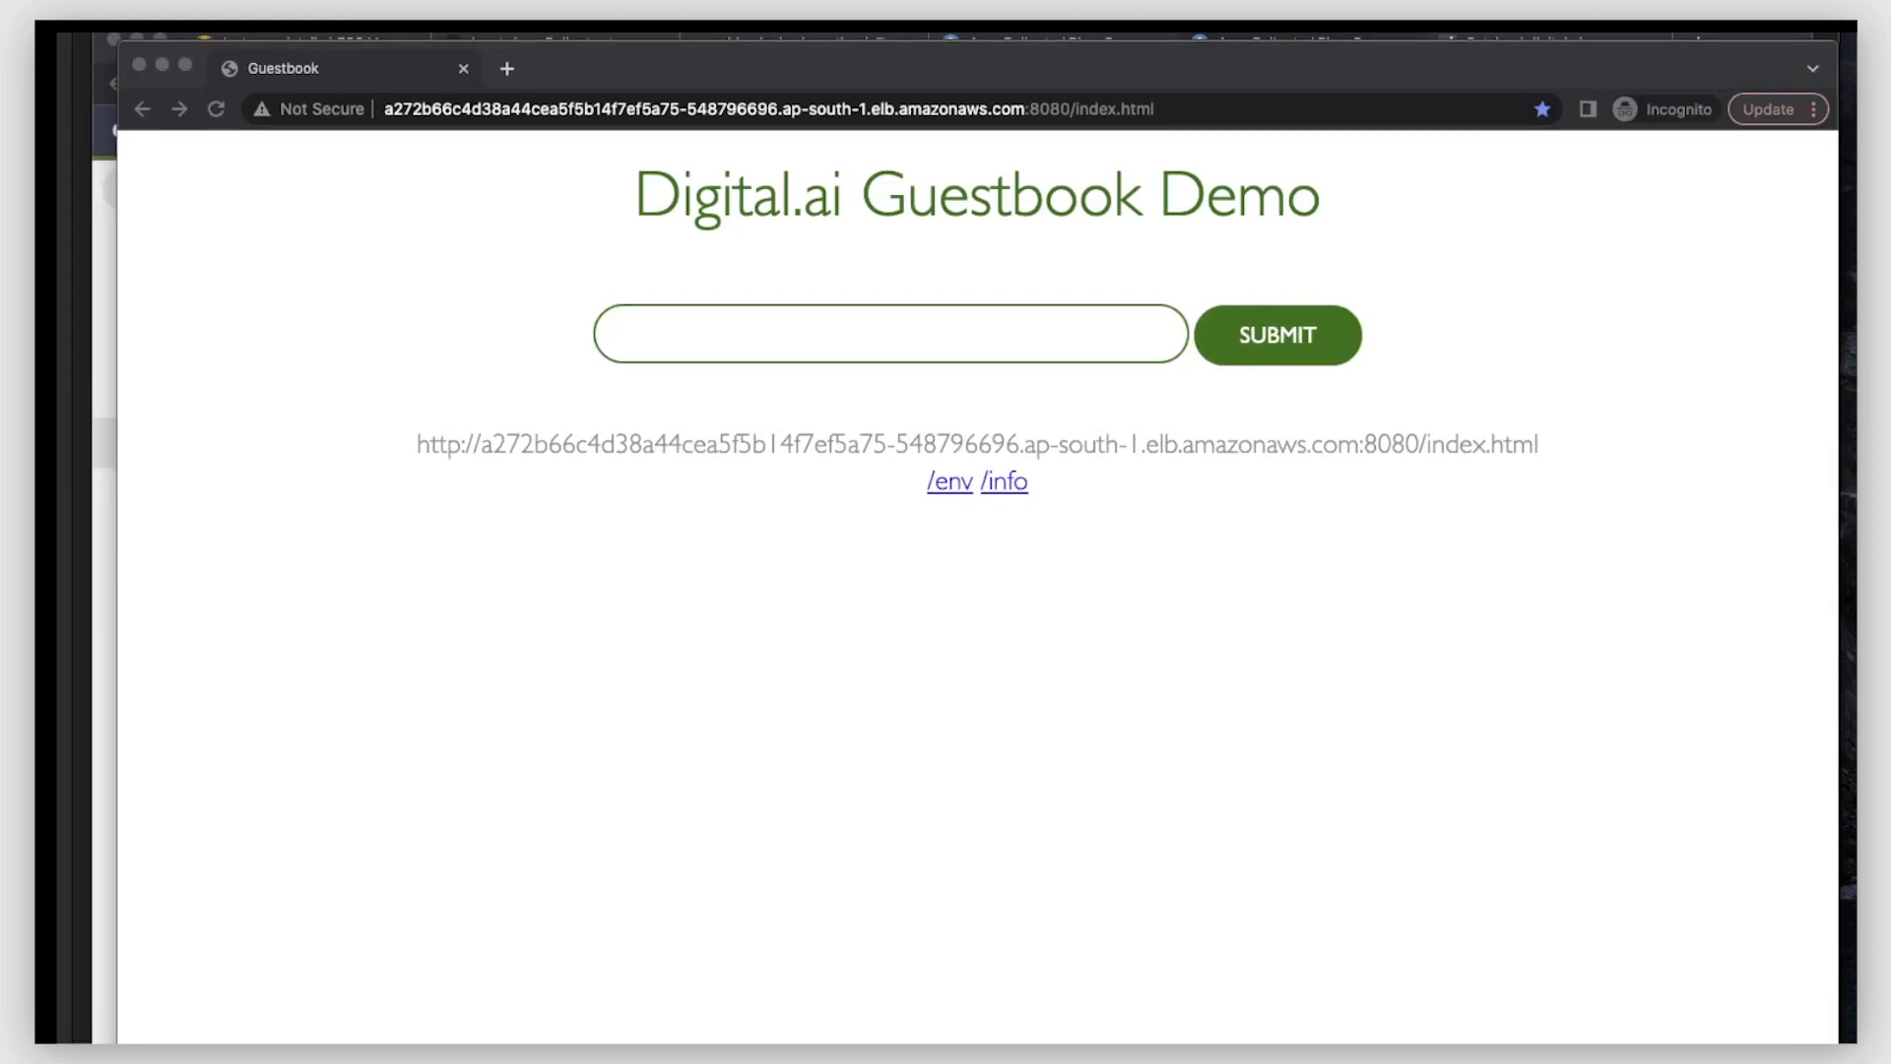
click(1071, 33)
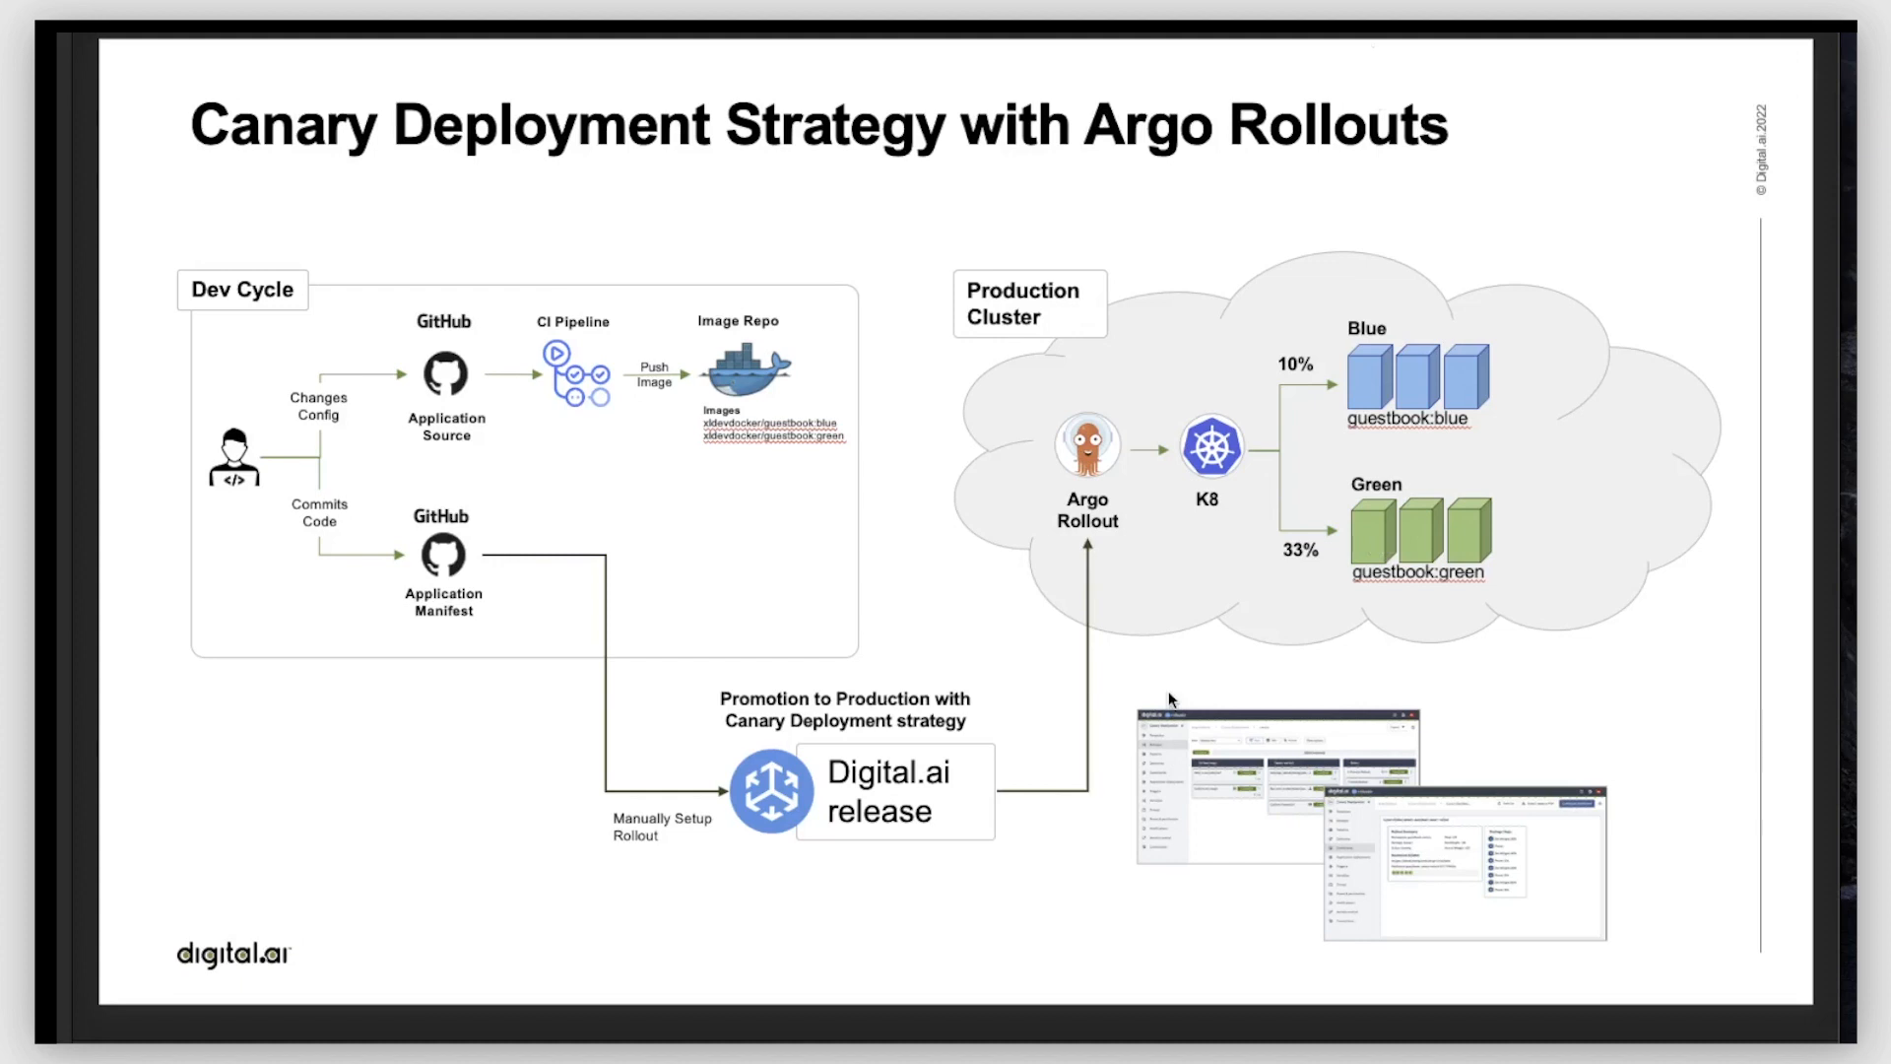
click(772, 1014)
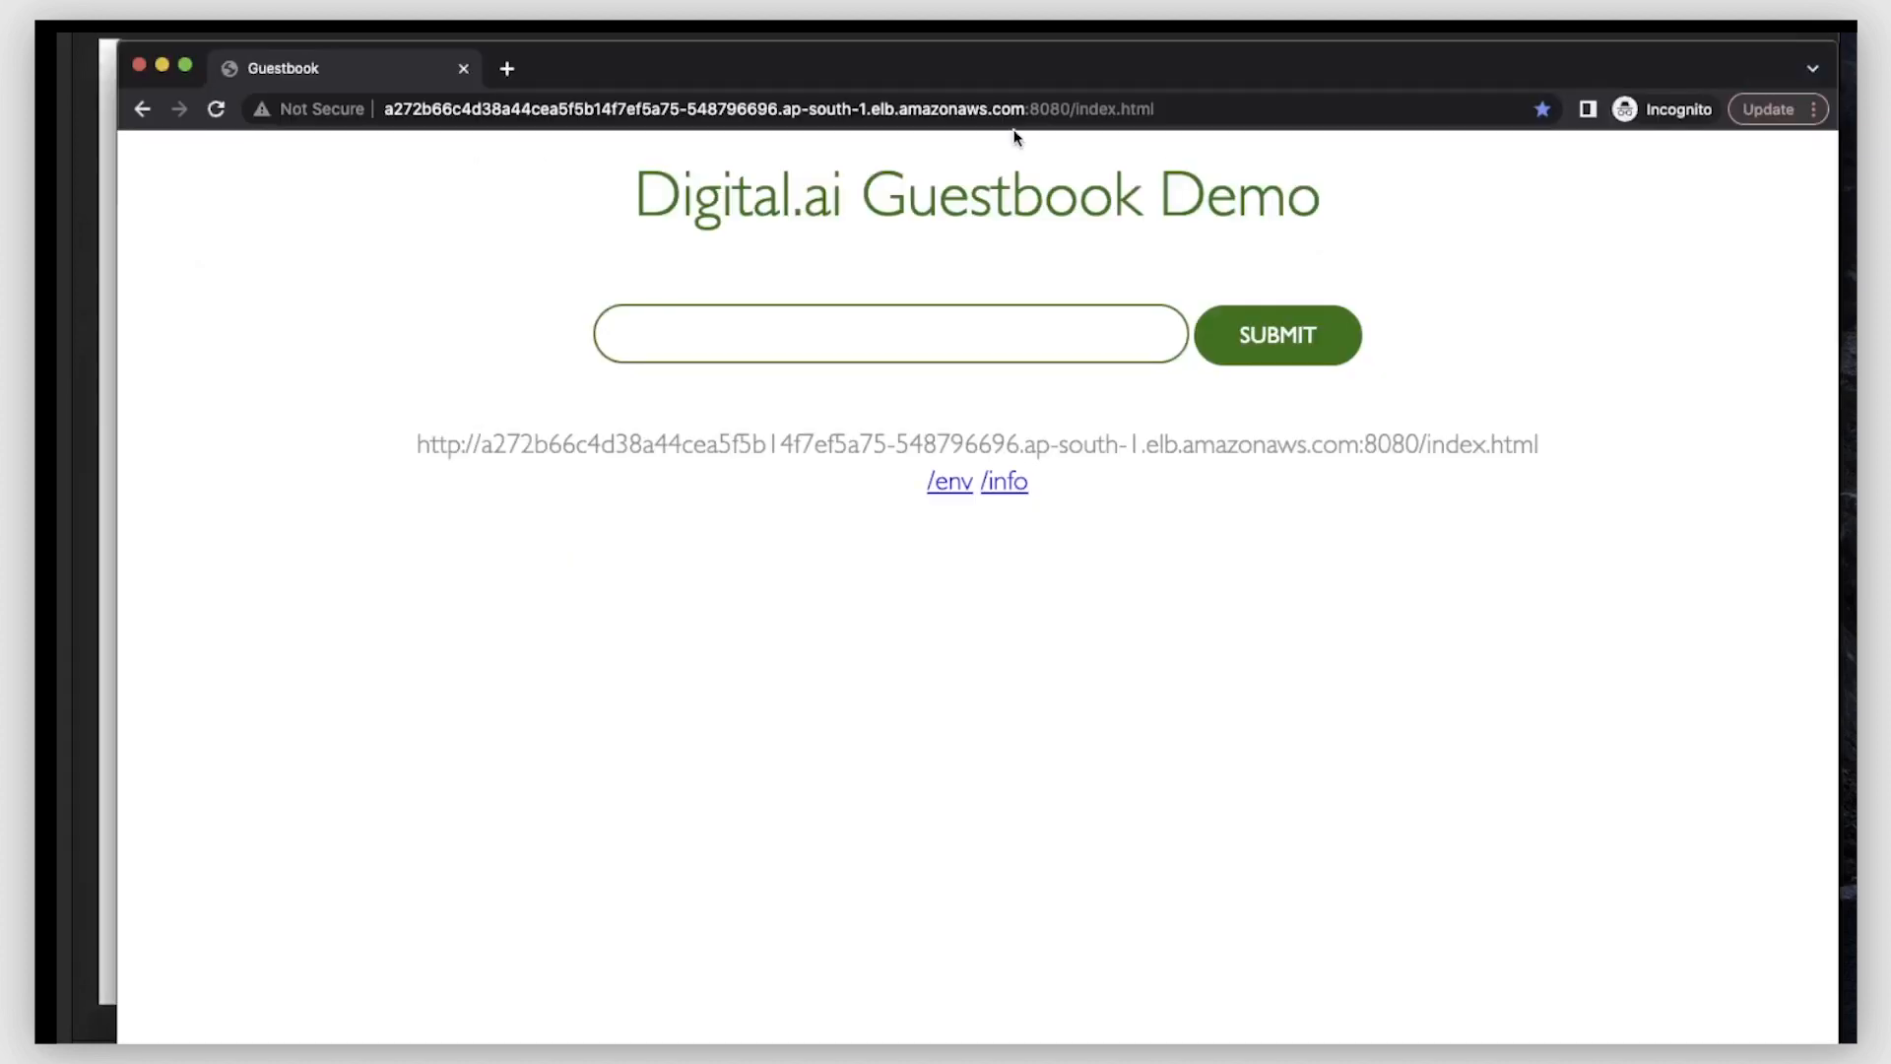
drag(894, 53, 1018, 14)
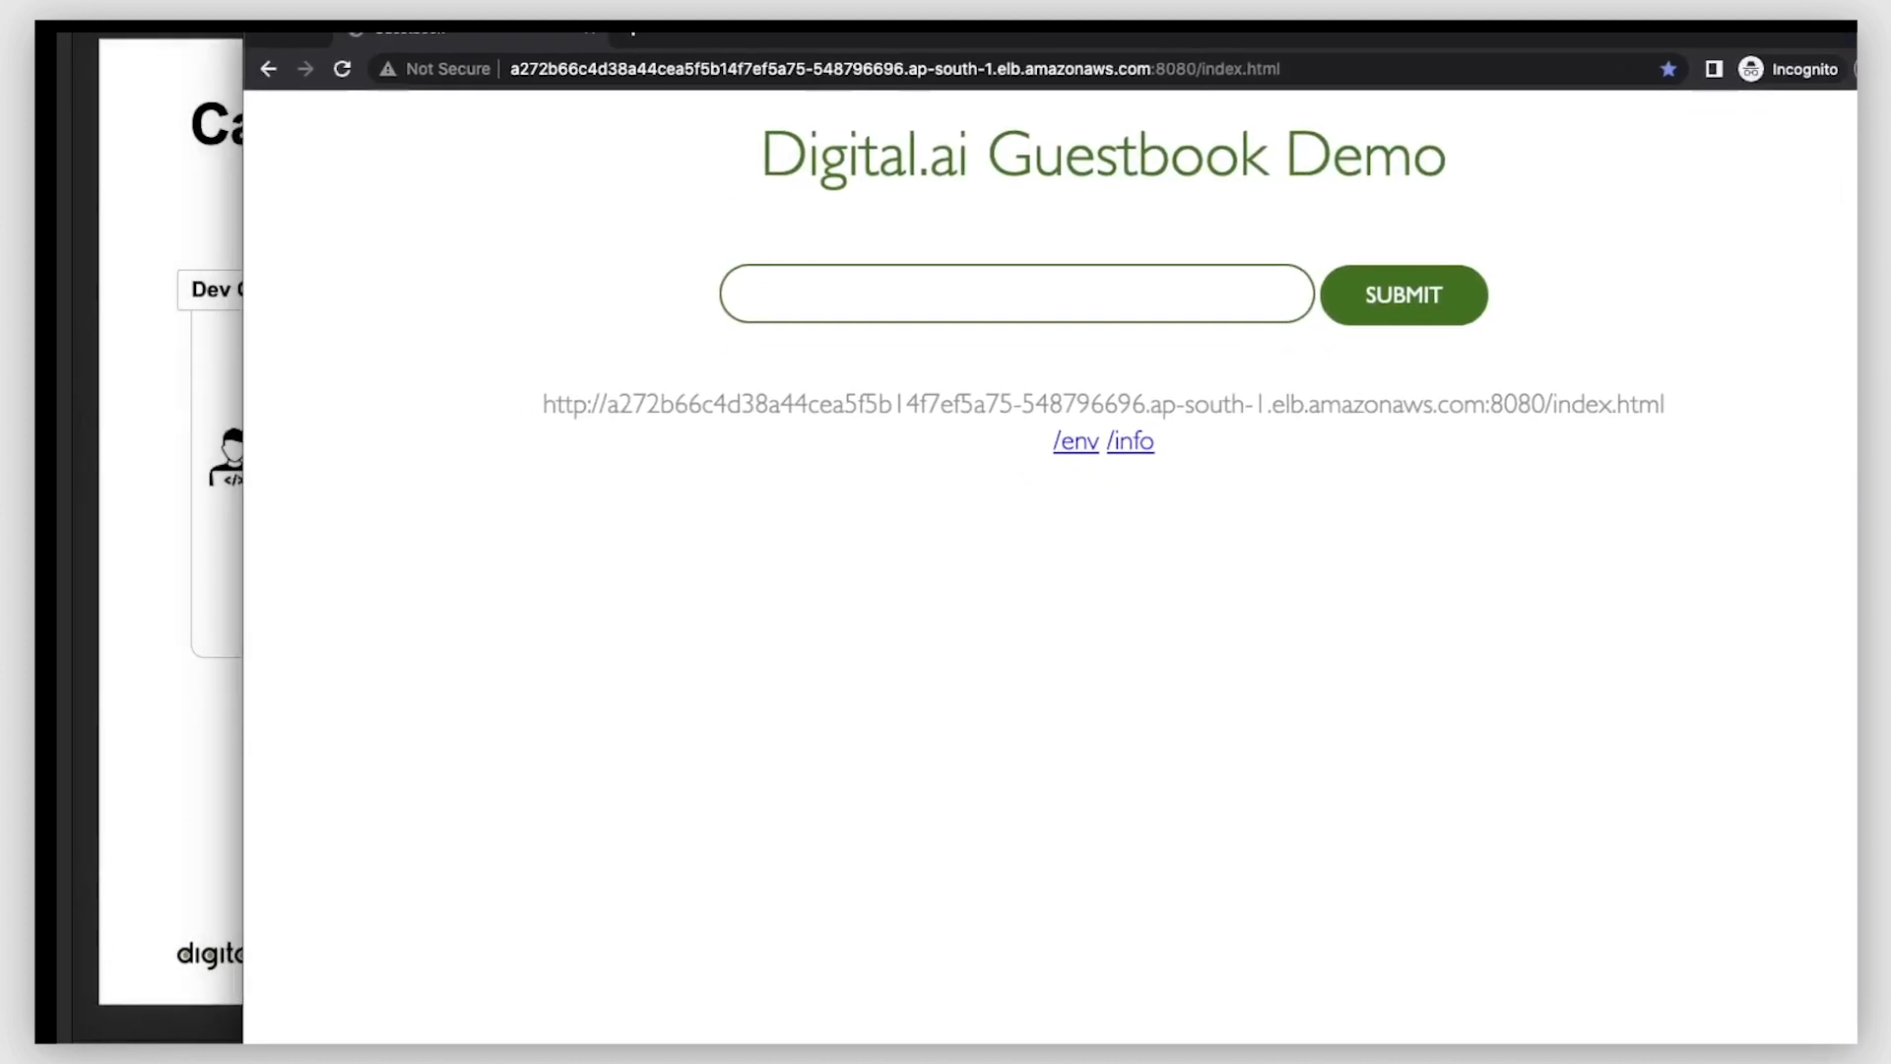
- Open the Canary Dashboard in the Canary Deployment folder of Argo Rollouts and examine the weights in its strategy steps
click(87, 879)
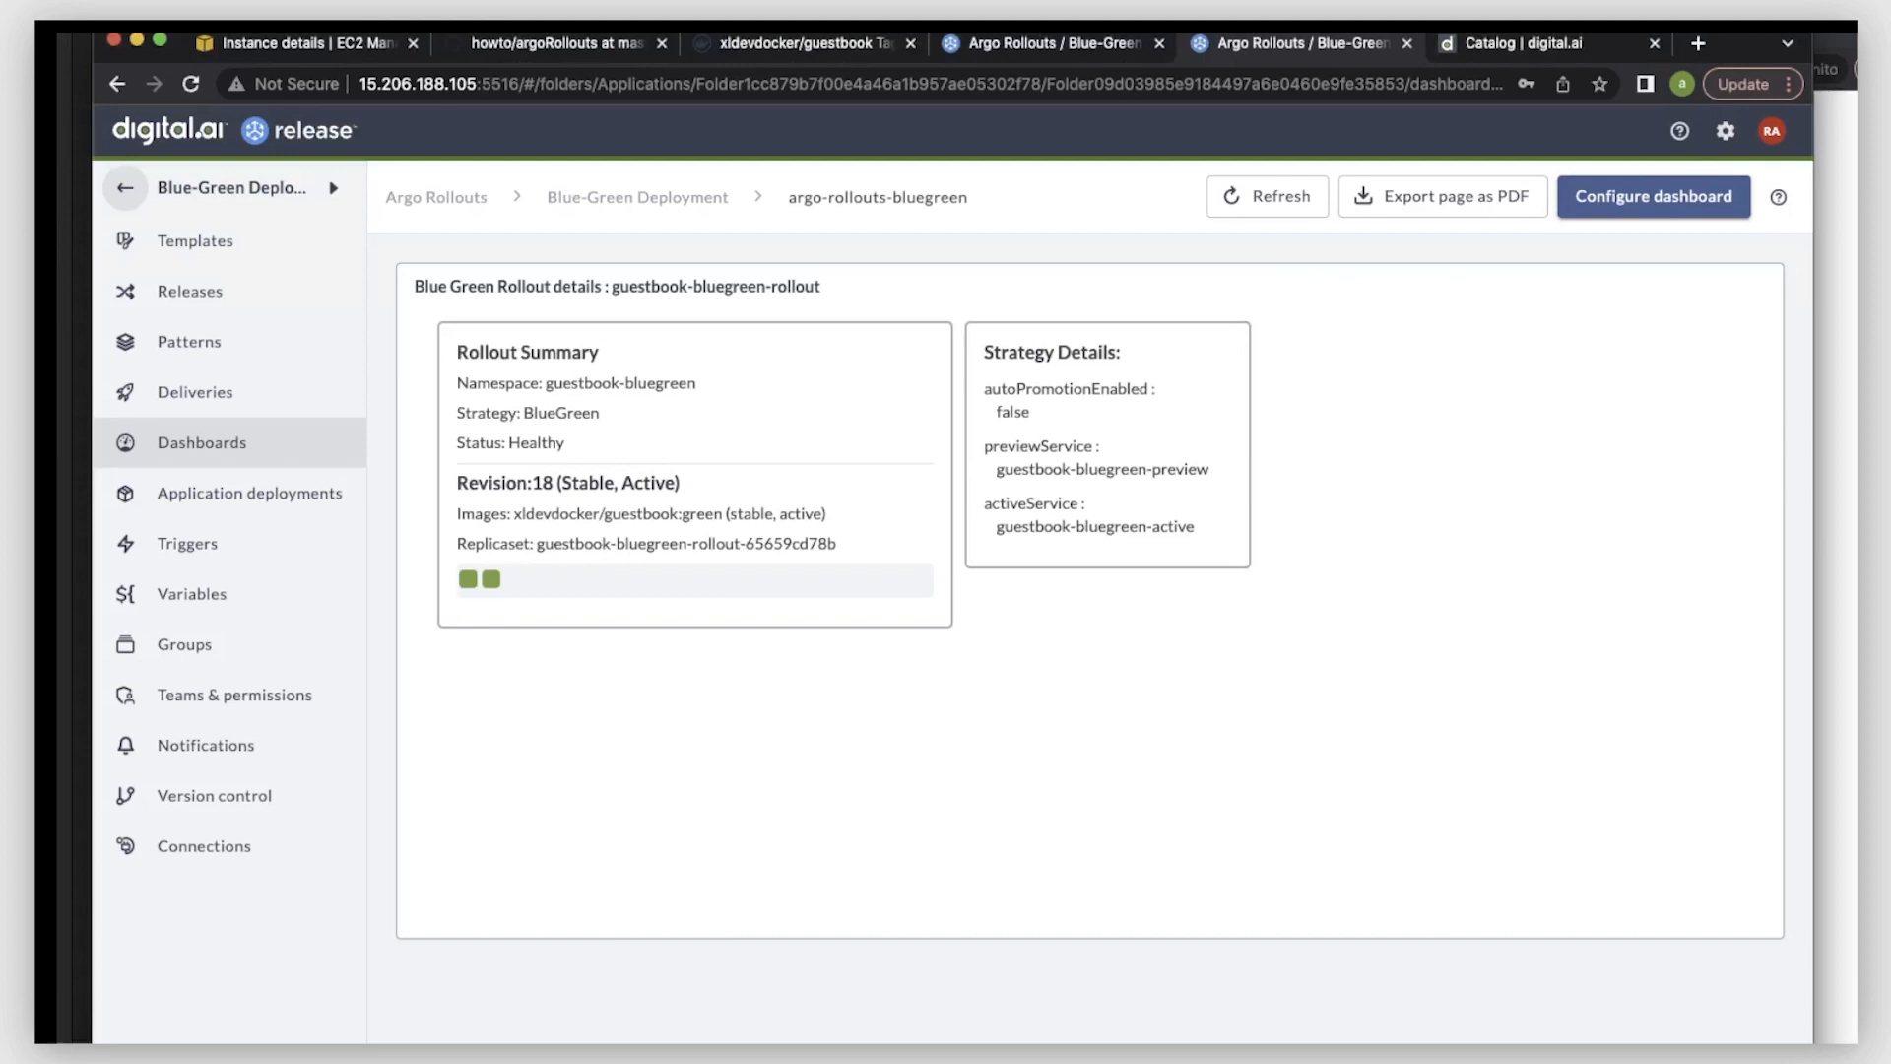
click(996, 47)
click(126, 188)
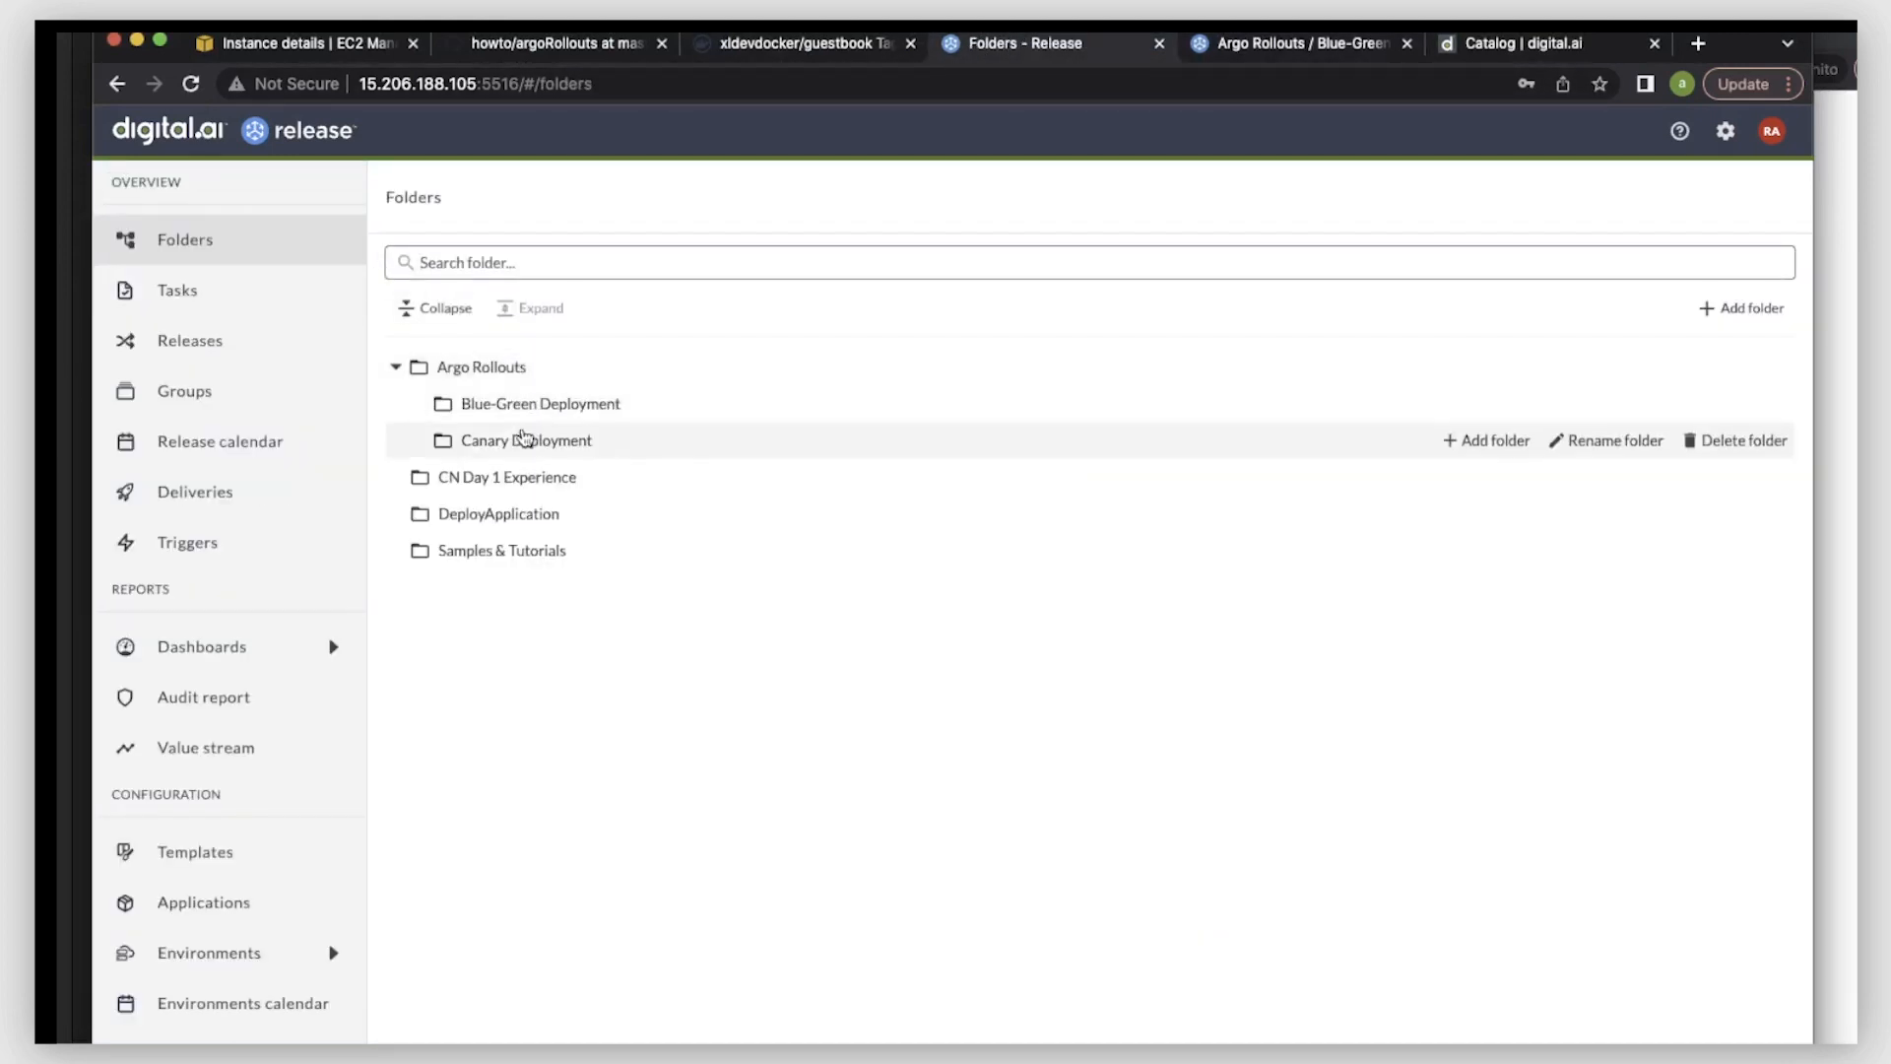
click(518, 435)
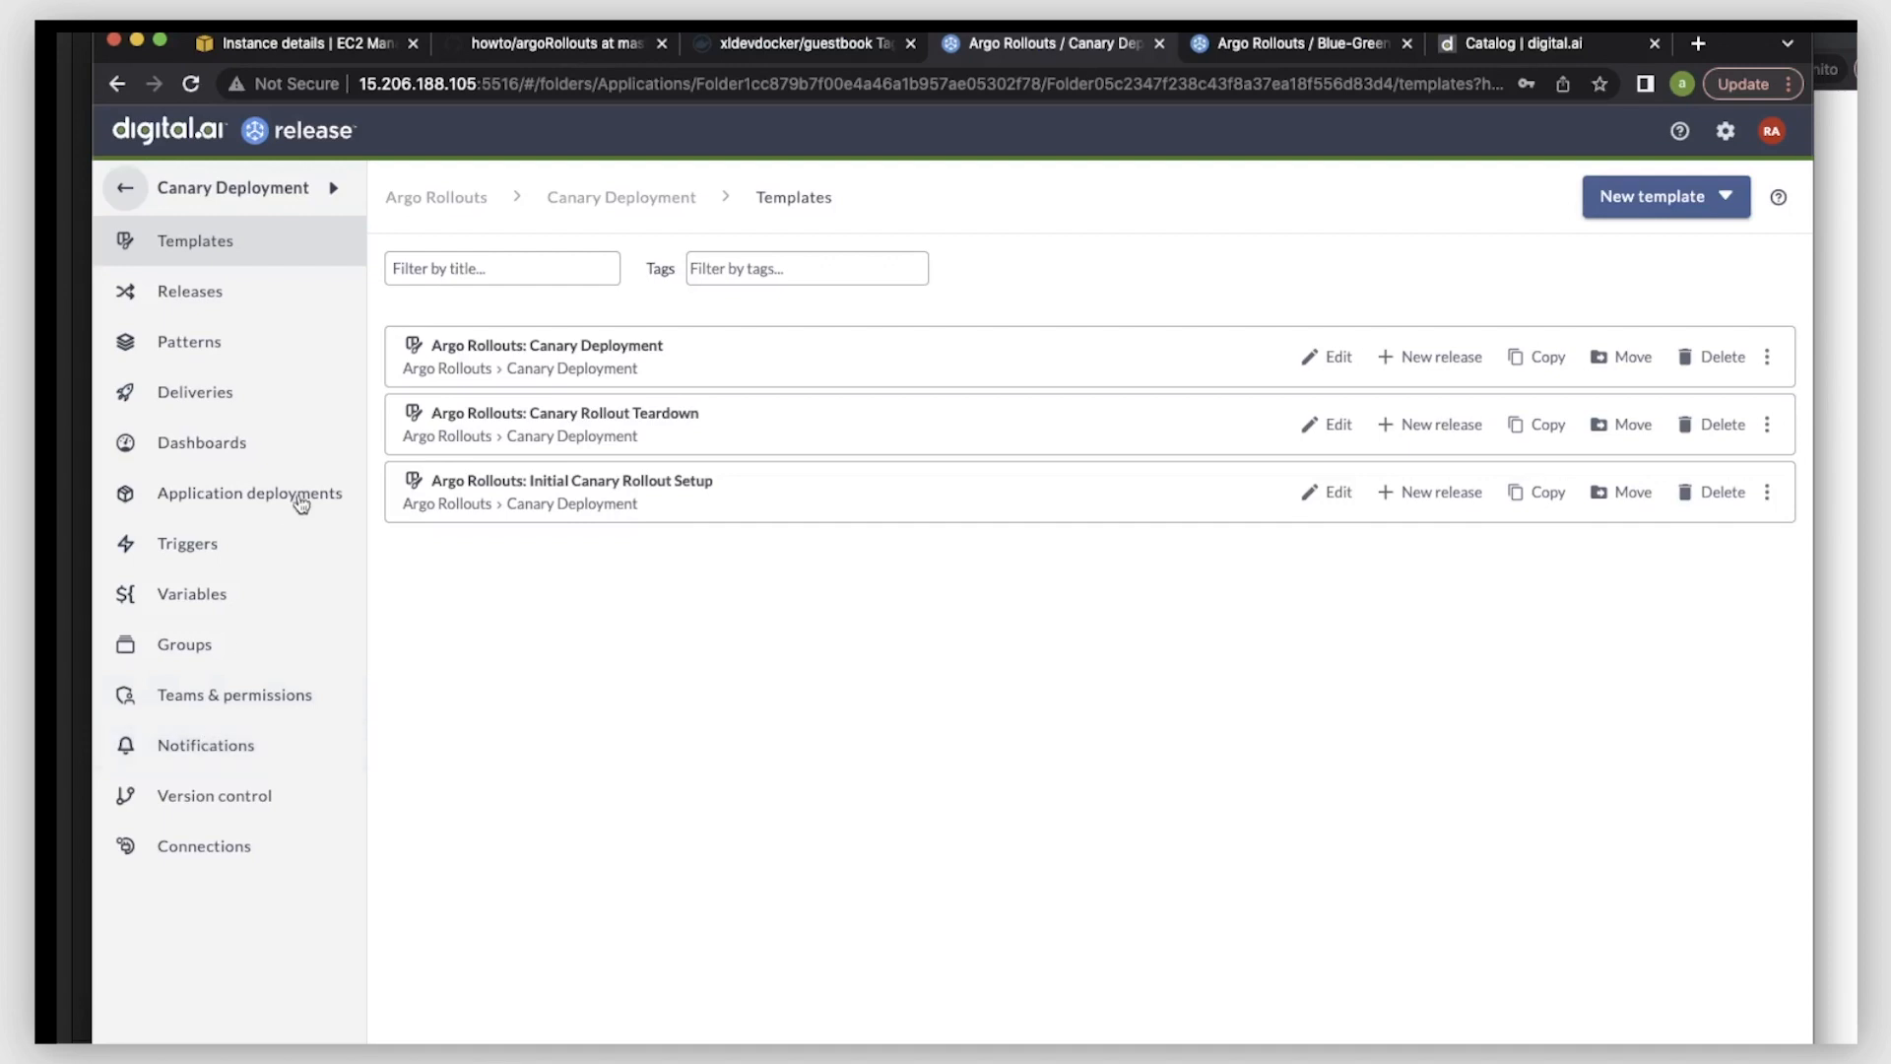
click(232, 441)
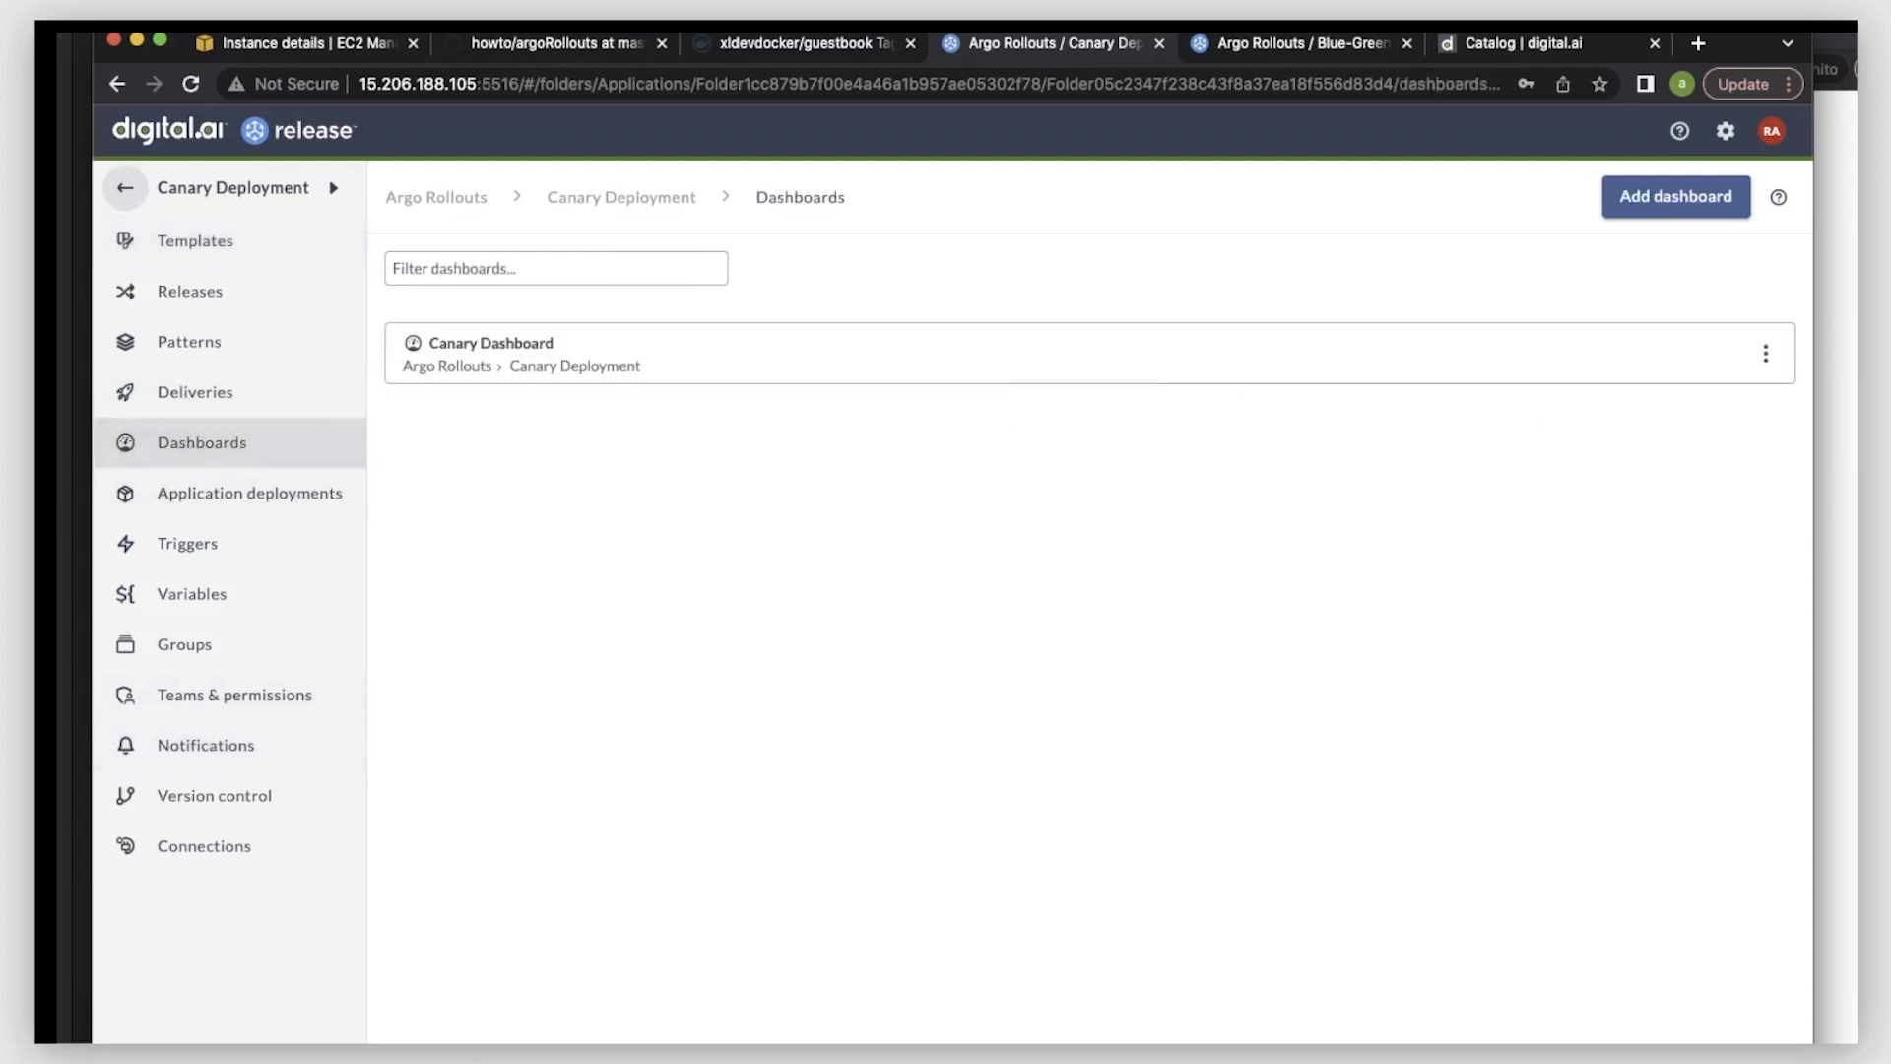
click(463, 345)
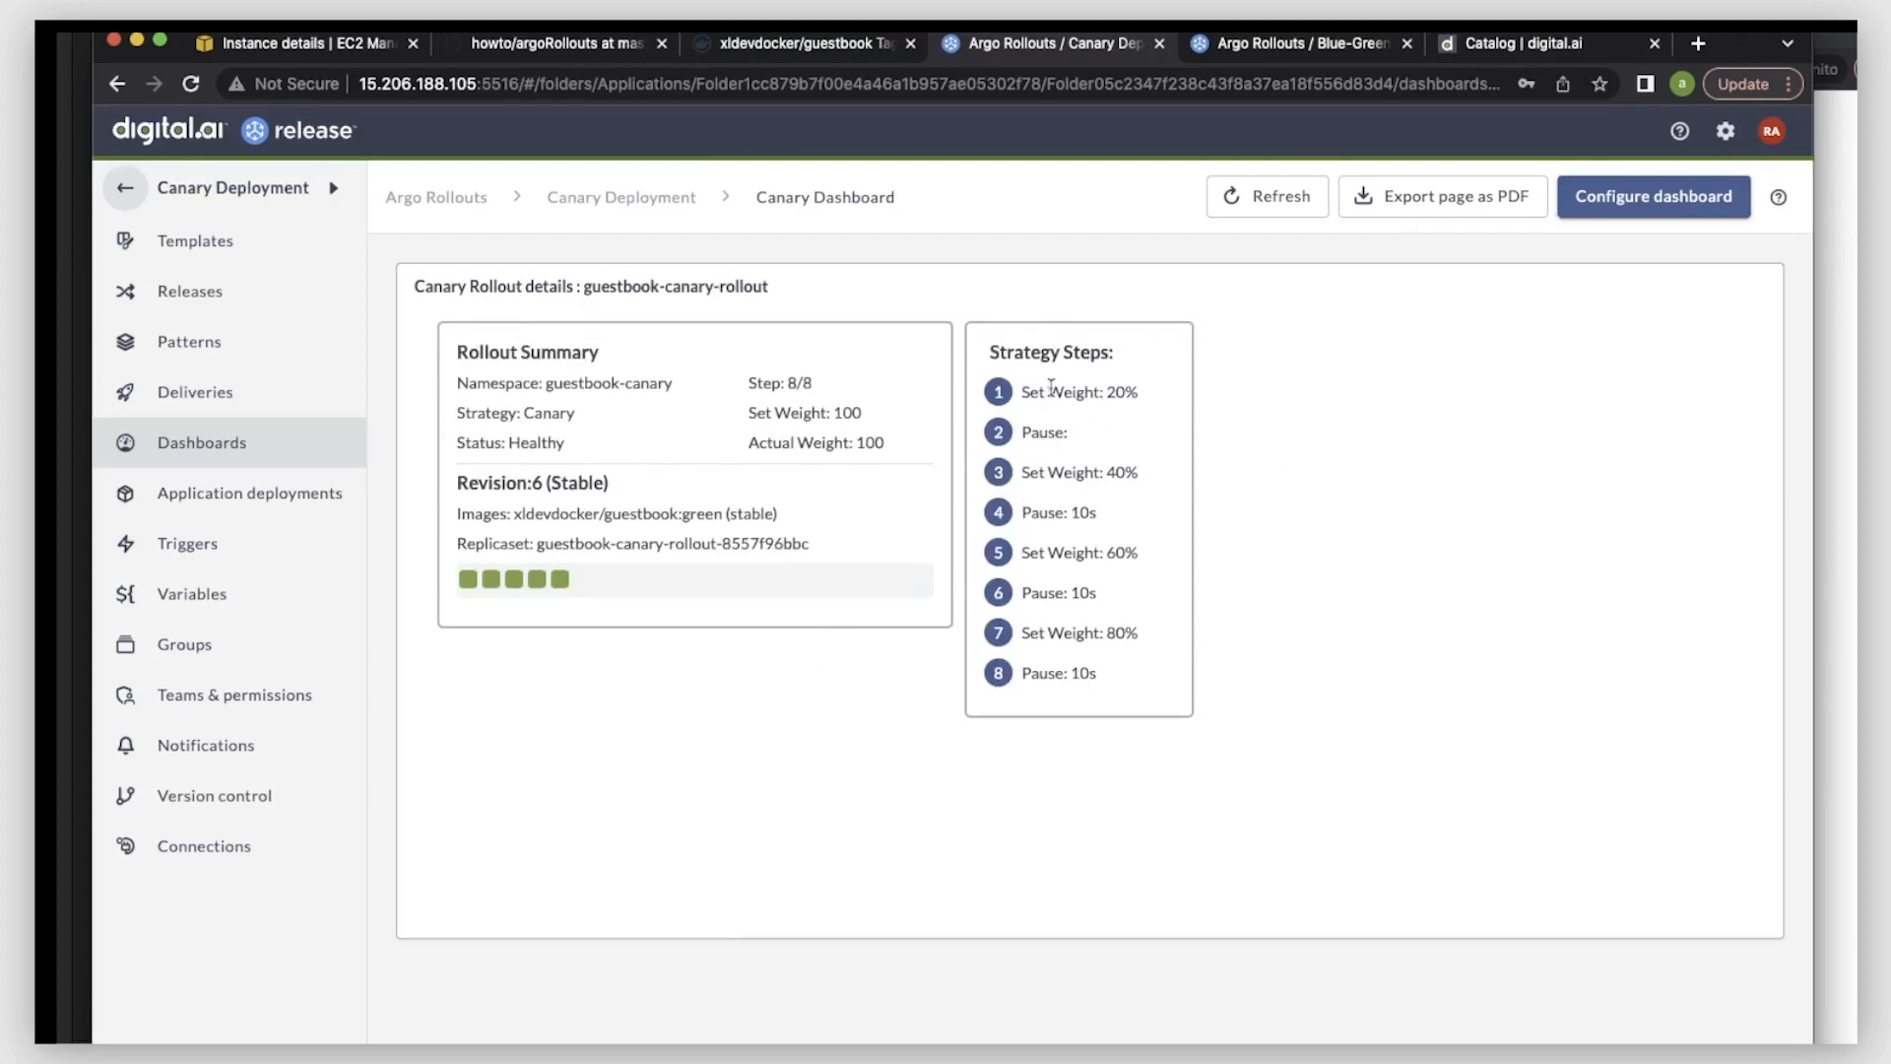
drag(1125, 394, 1109, 400)
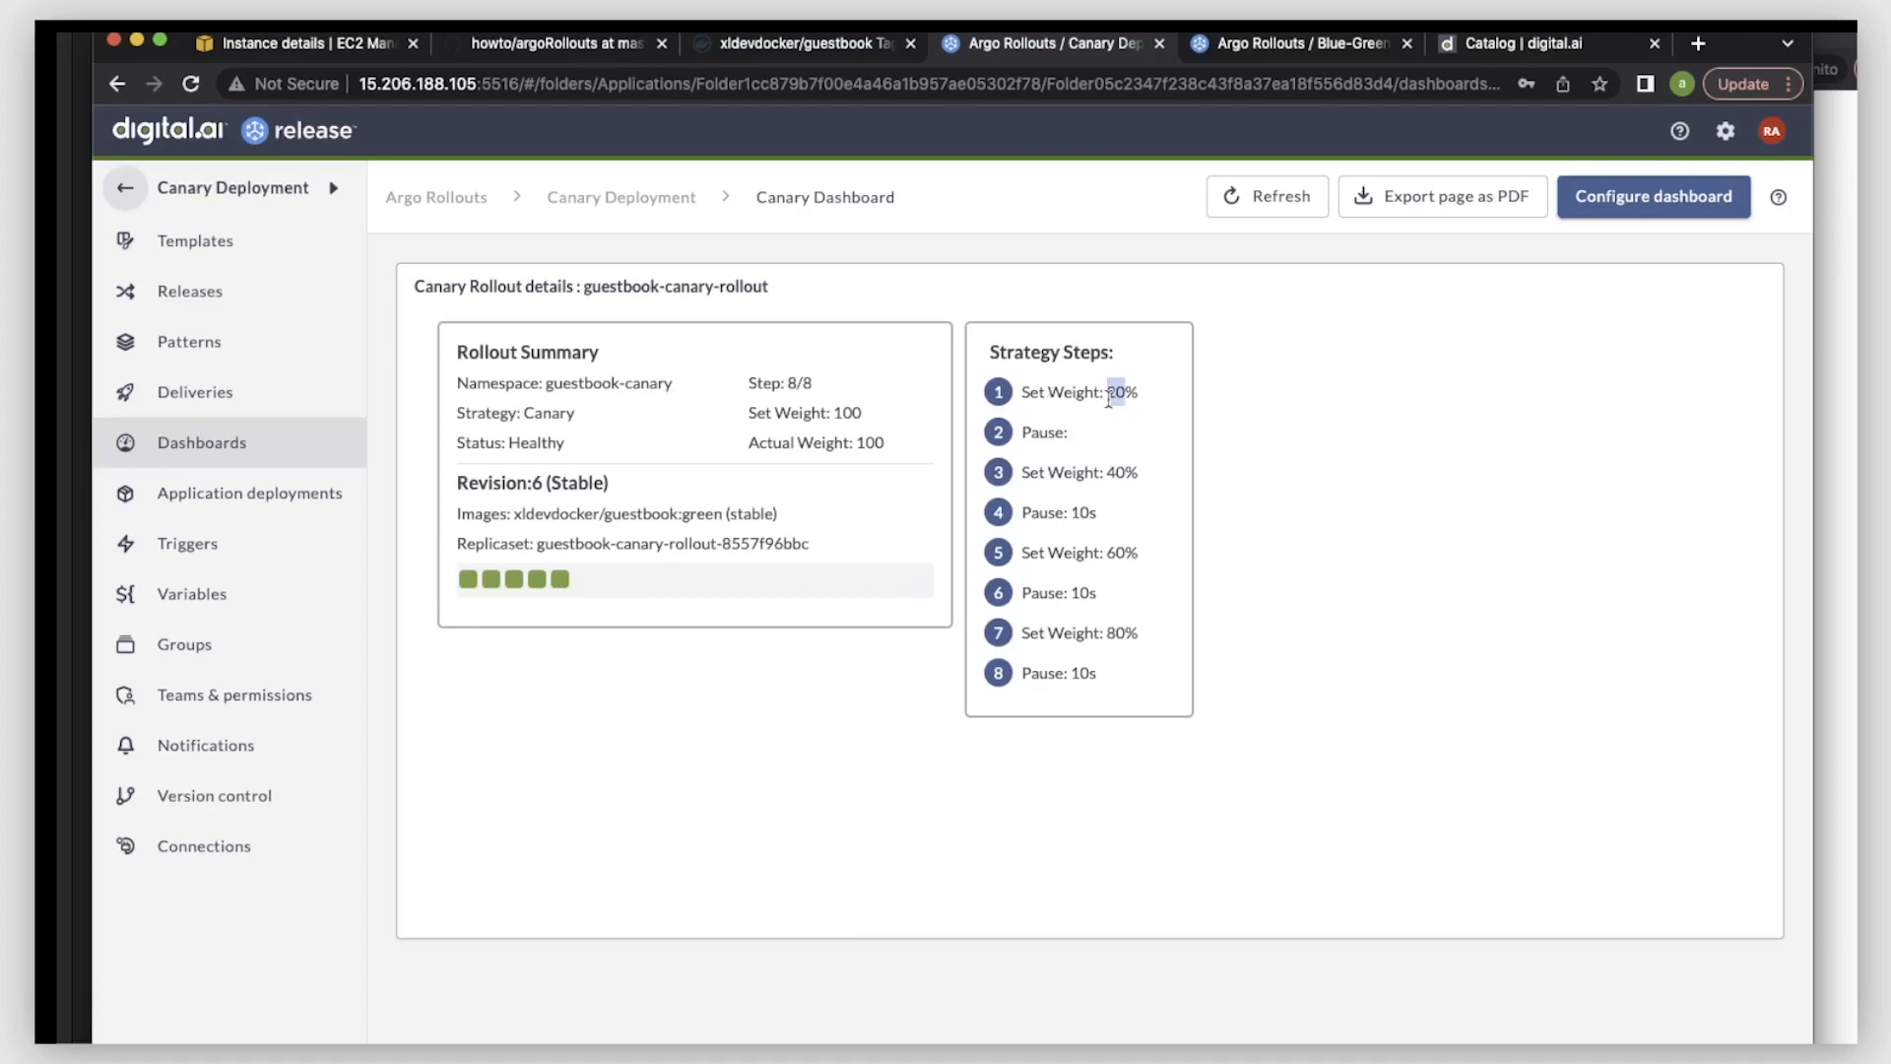
double_click(1092, 470)
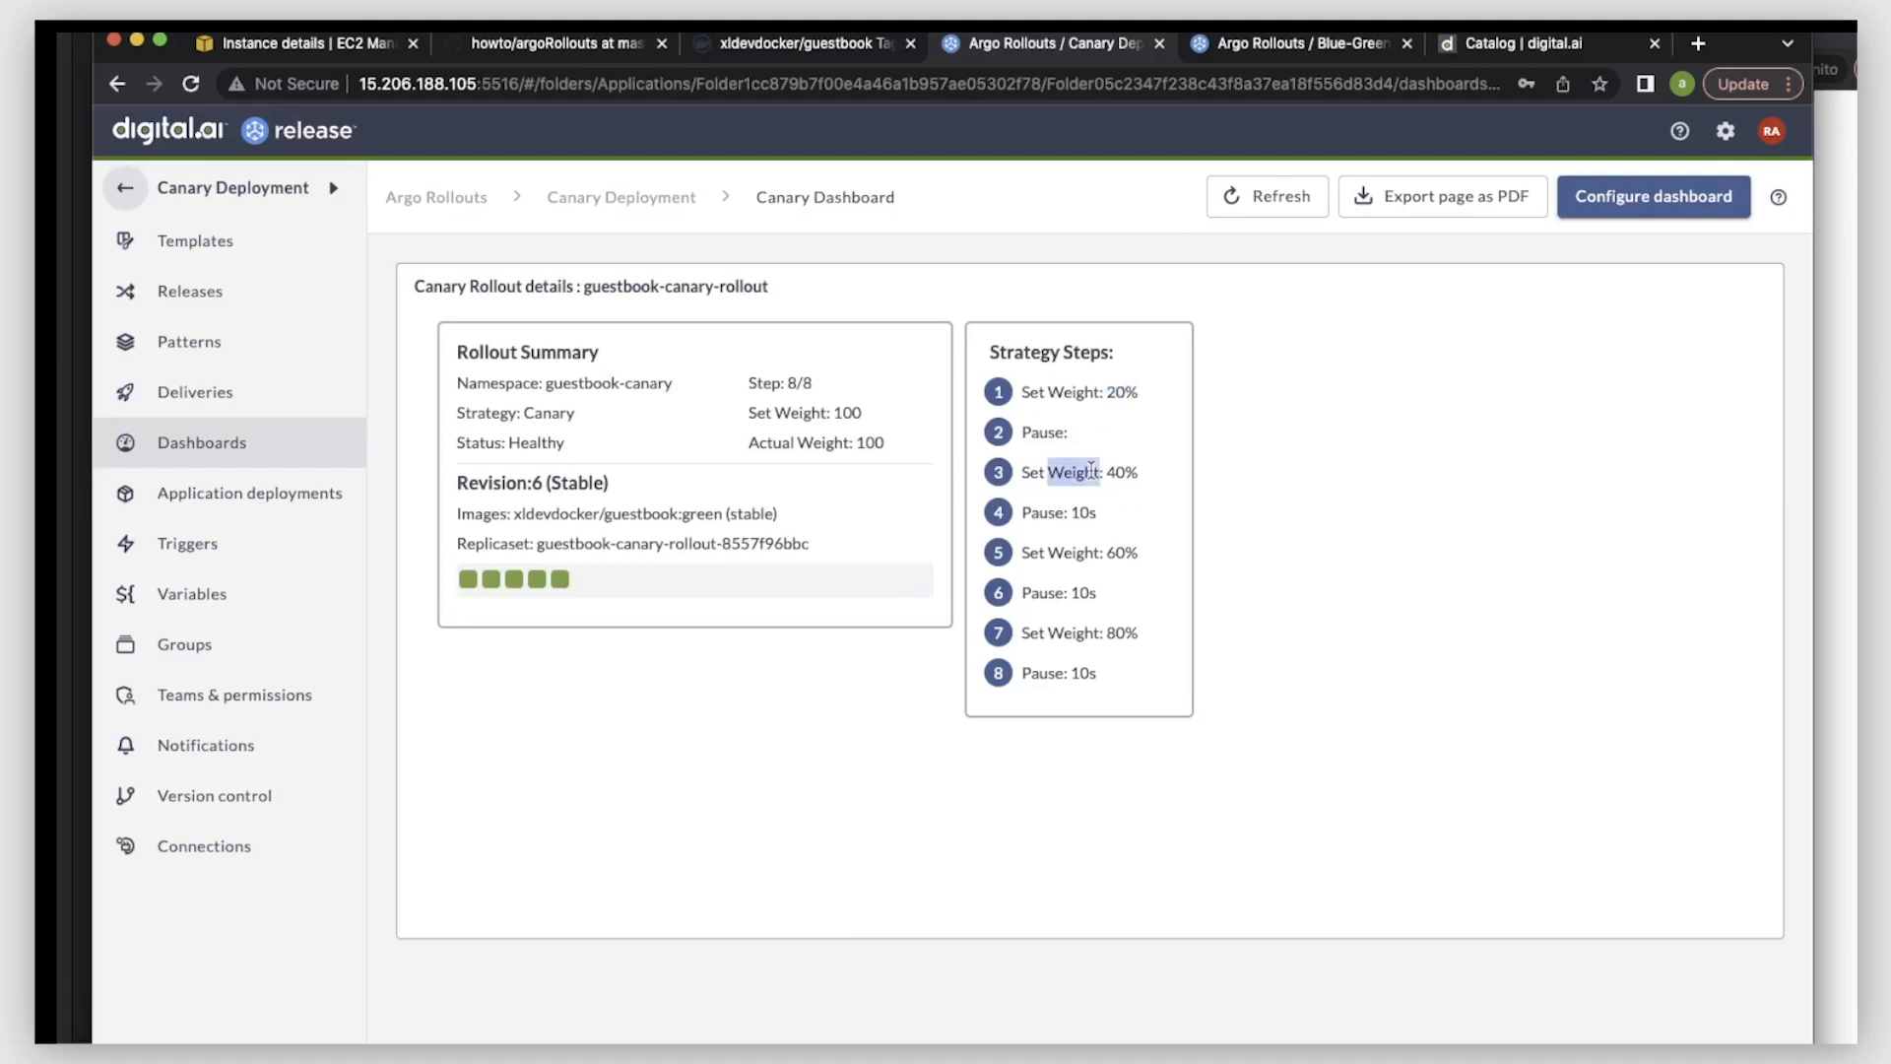
double_click(1091, 549)
double_click(1088, 630)
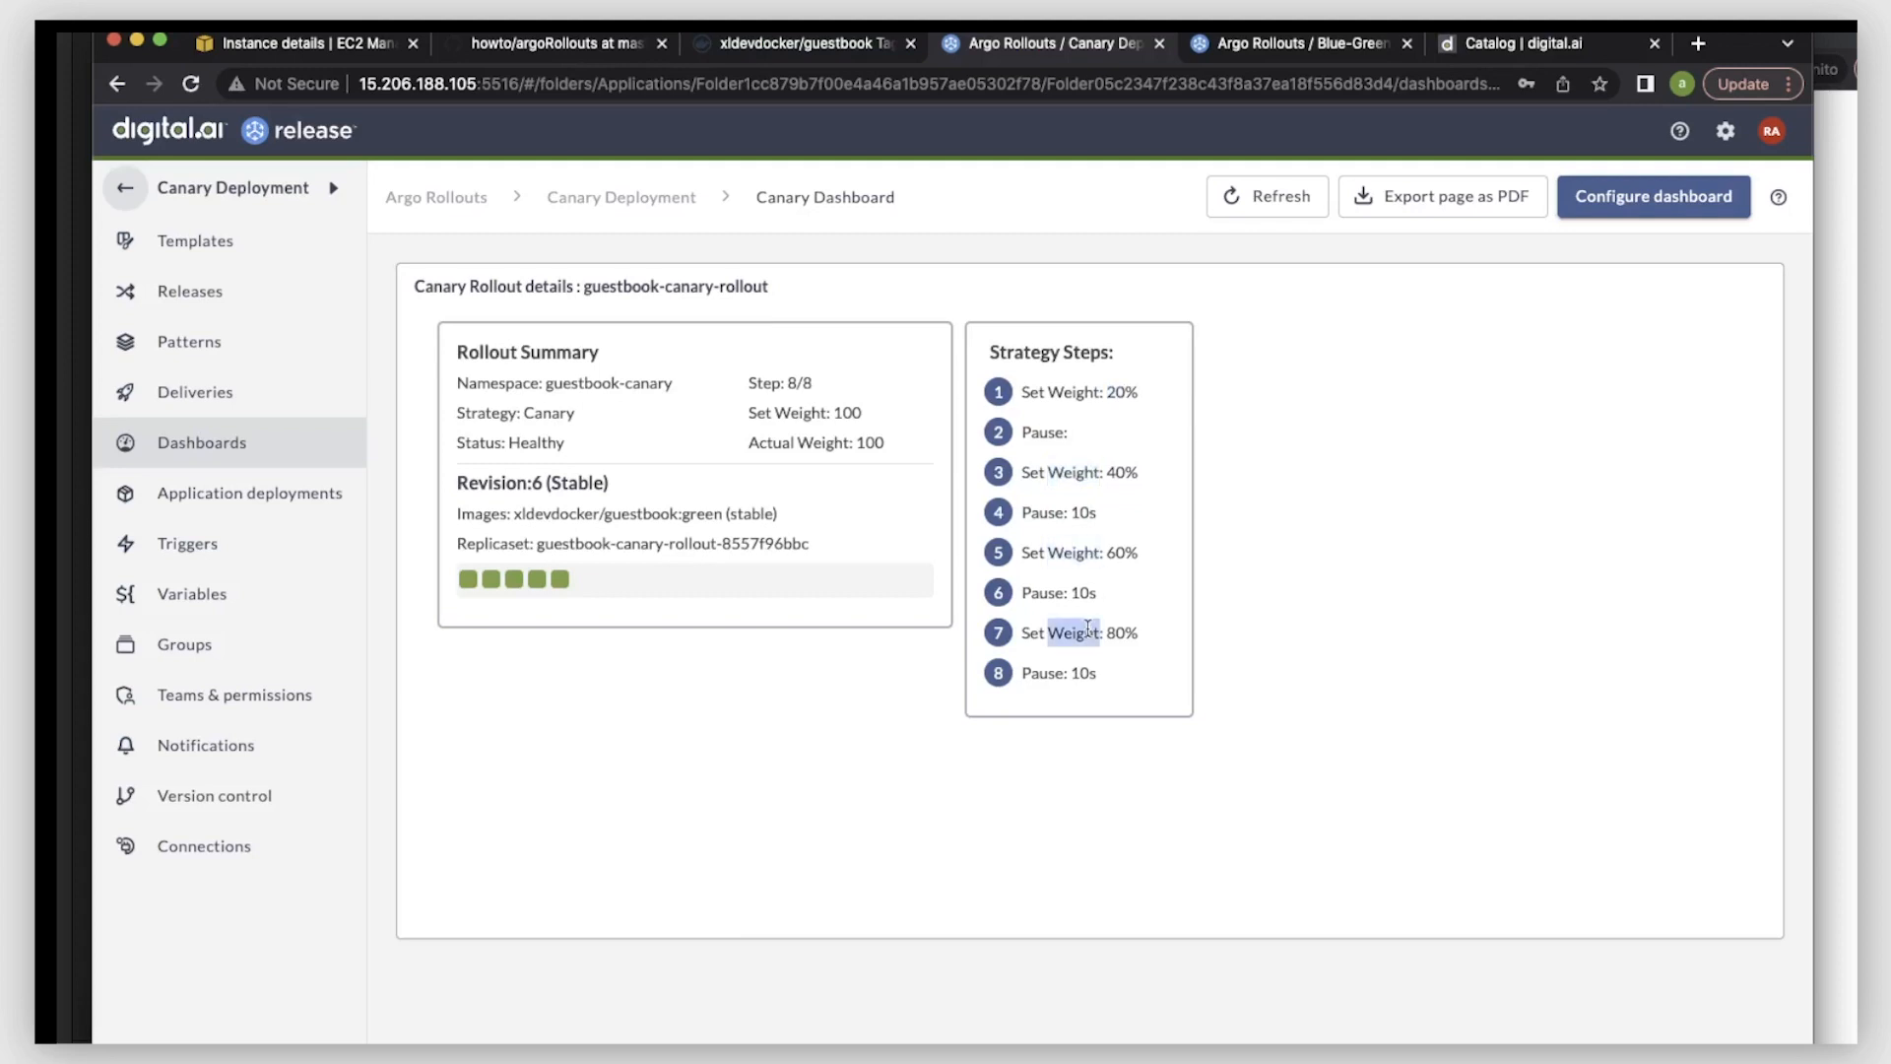